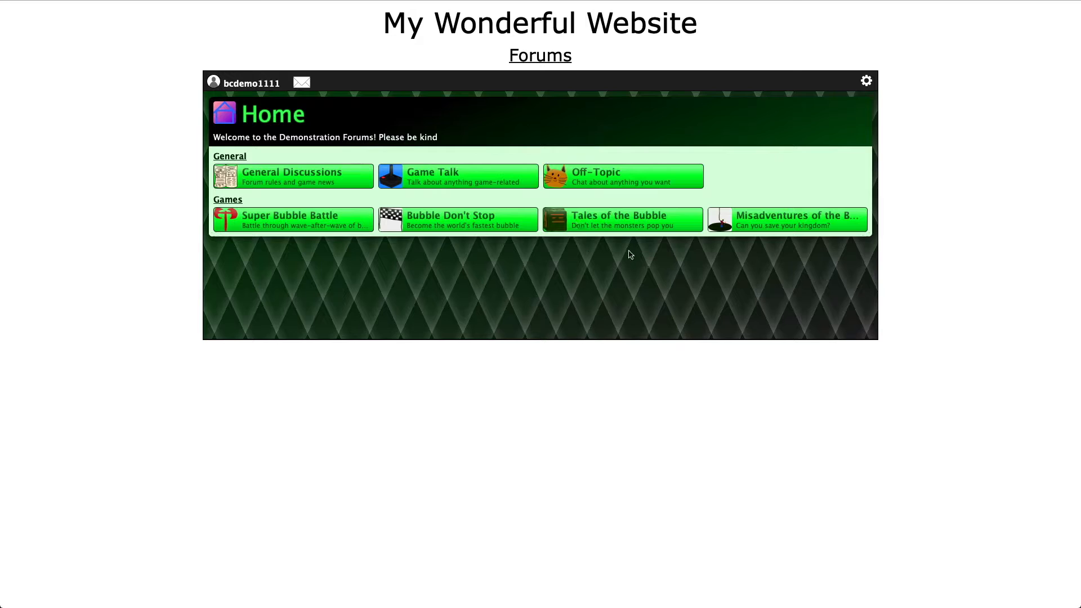
Open the Super Bubble Battle topic's properties, under Games, in the admin controls.
left_click(866, 81)
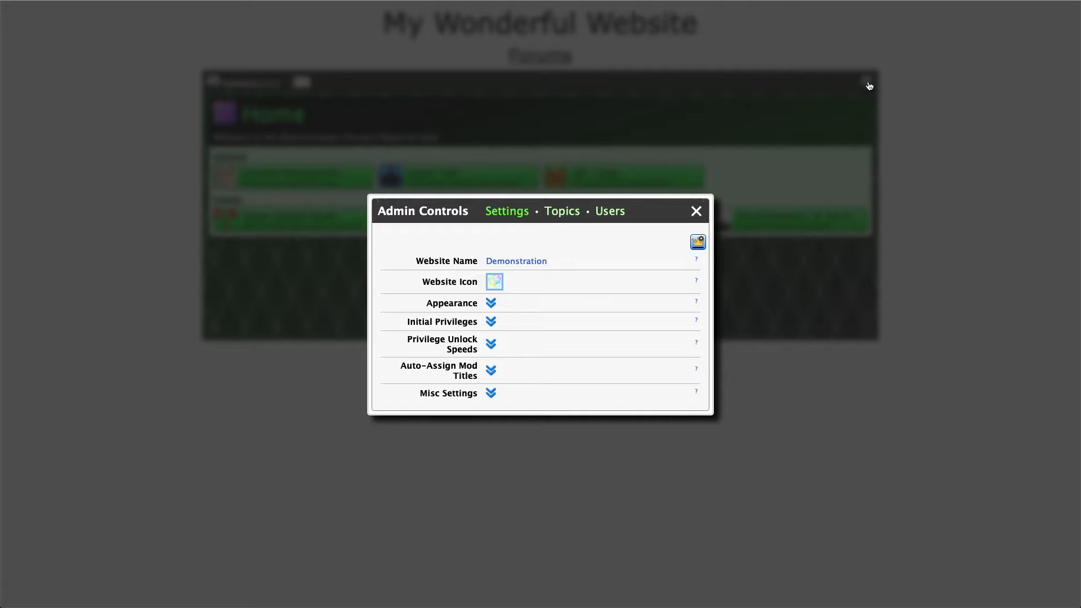
left_click(574, 216)
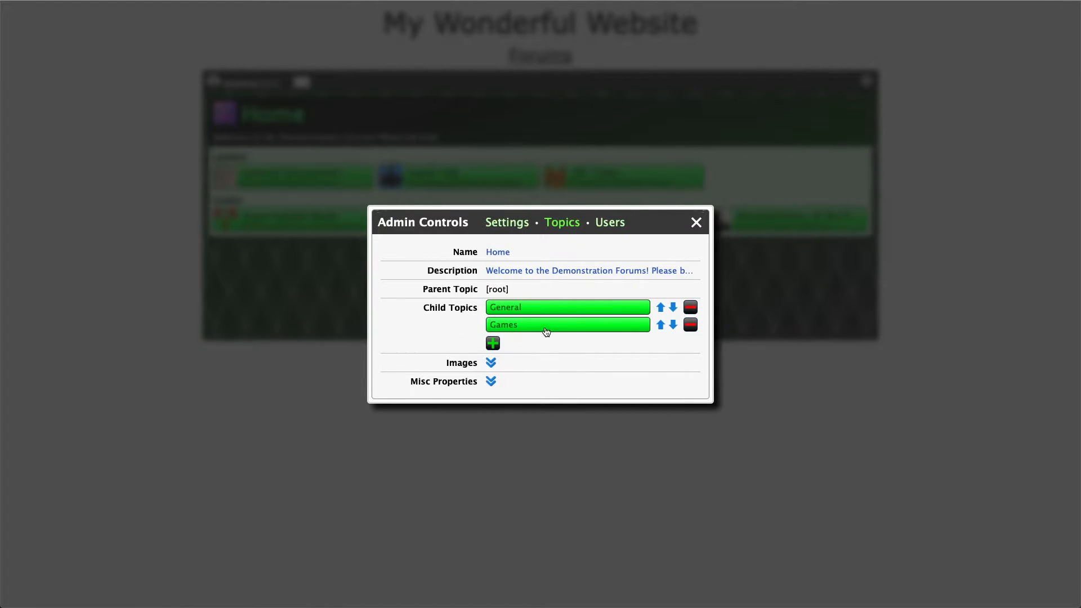
left_click(544, 331)
left_click(579, 297)
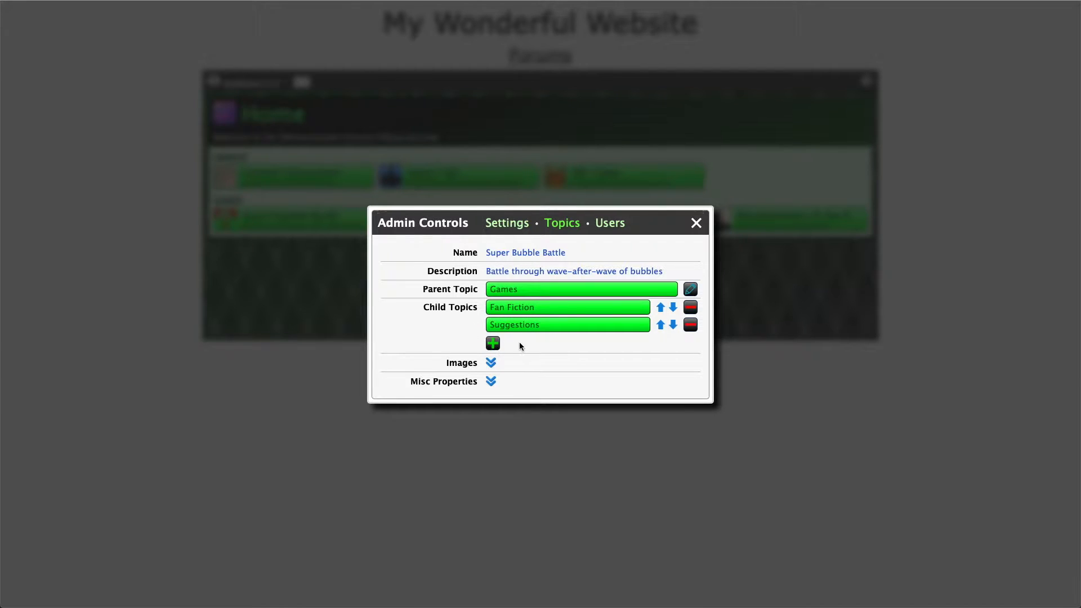
Create an Issue Tracking type child topic named "Issue Tracking" under Super Bubble Battle and accept the page reload.
left_click(493, 344)
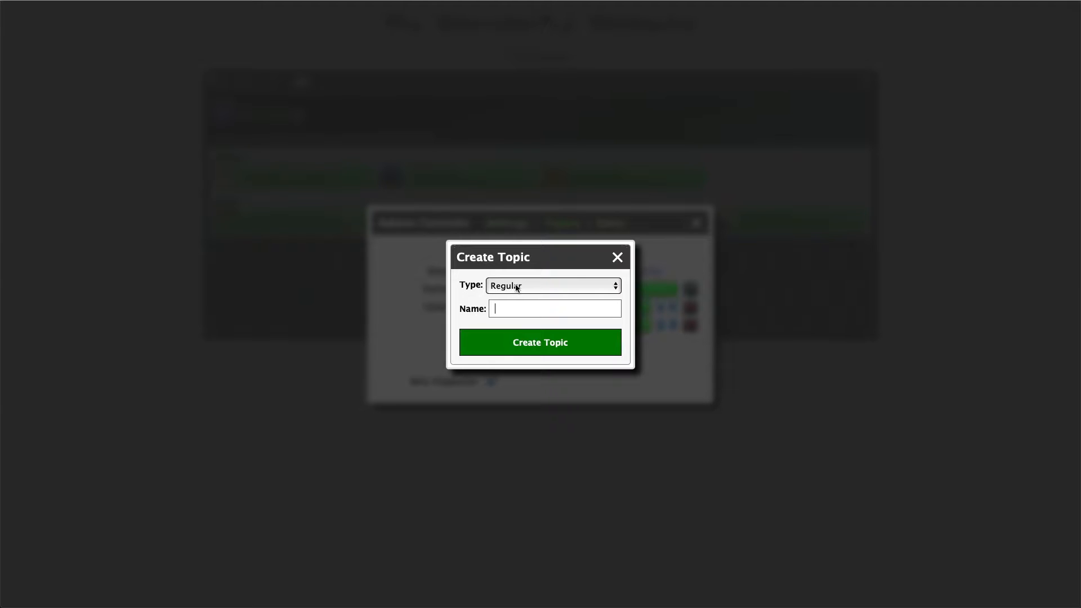
left_click(539, 286)
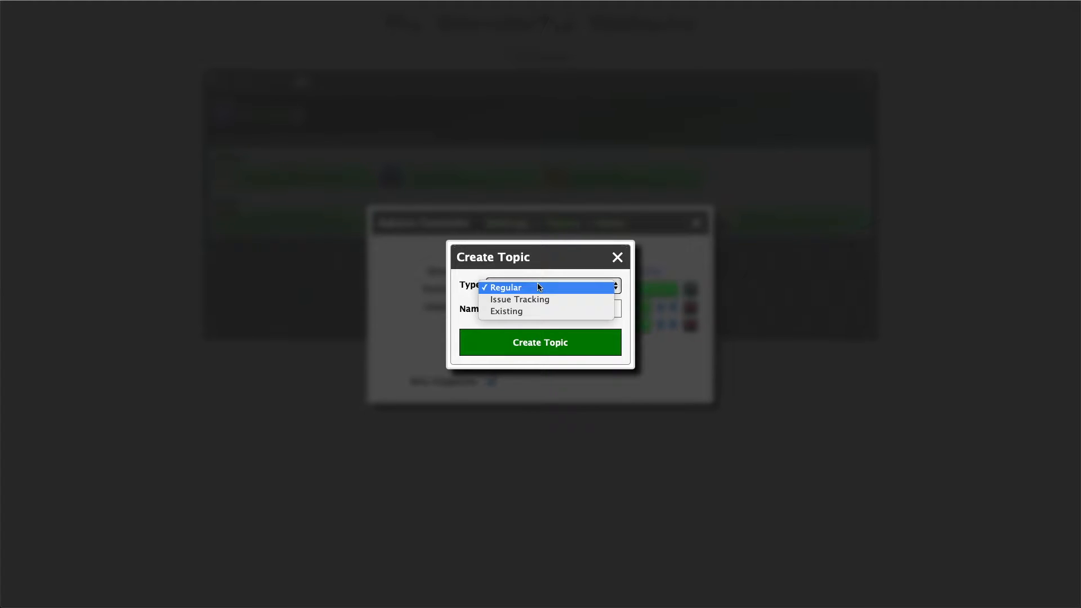
left_click(526, 298)
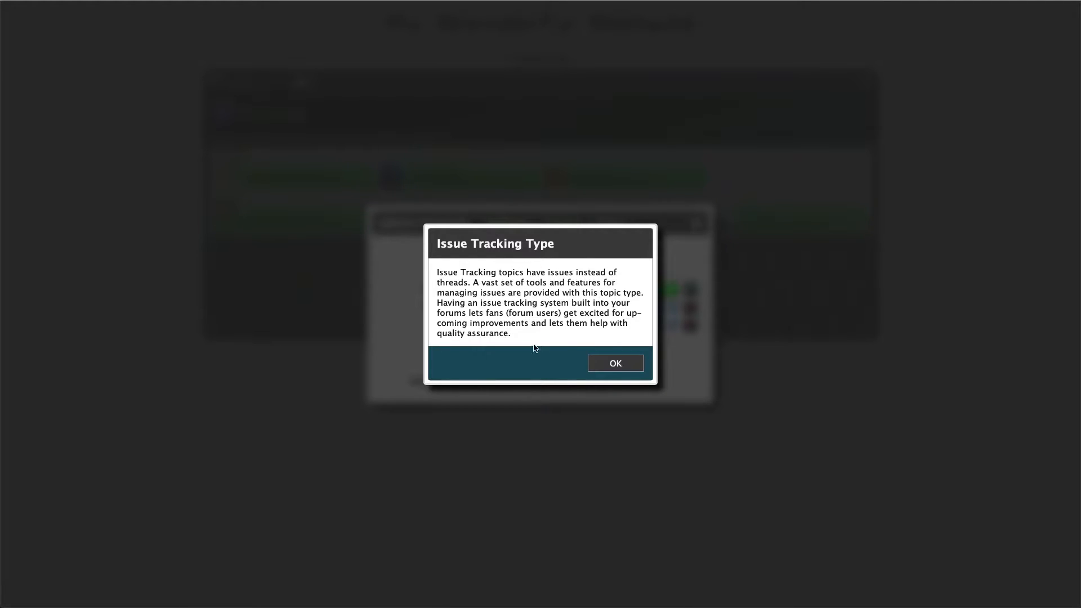
left_click(615, 363)
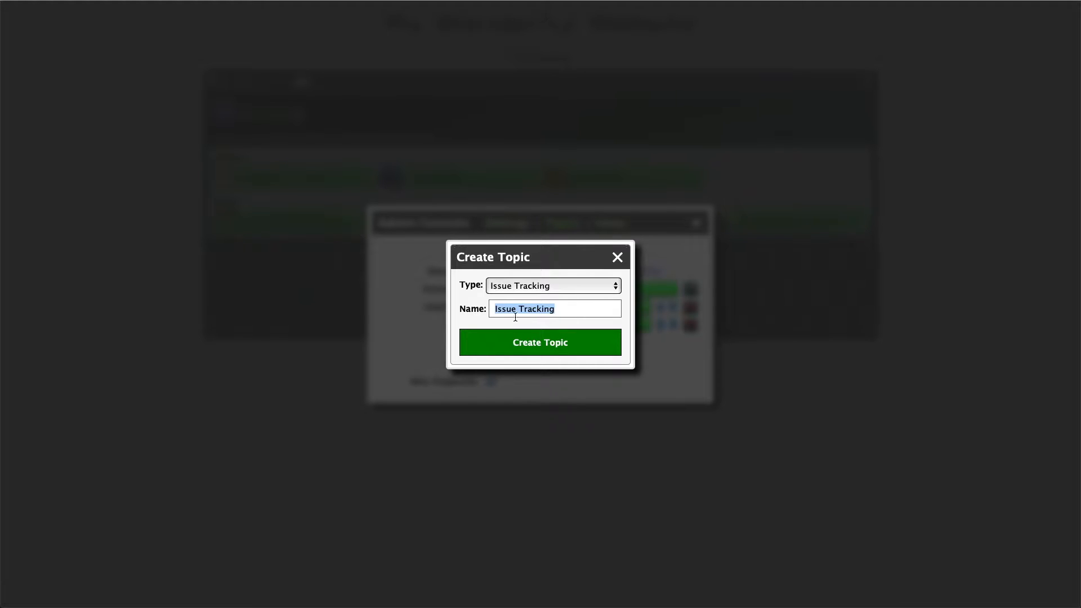
left_click(552, 348)
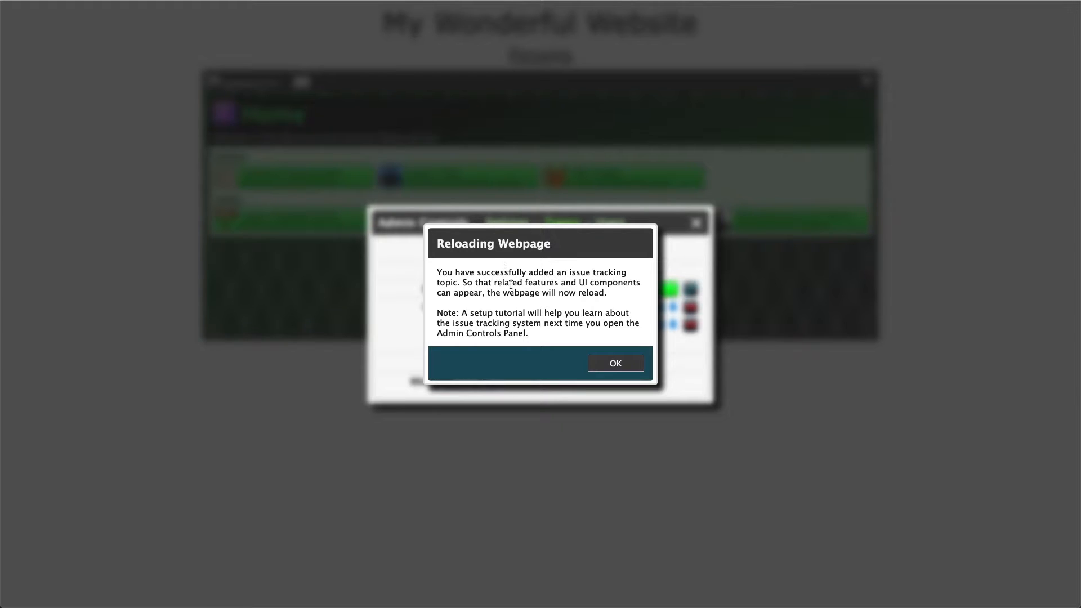
left_click(616, 366)
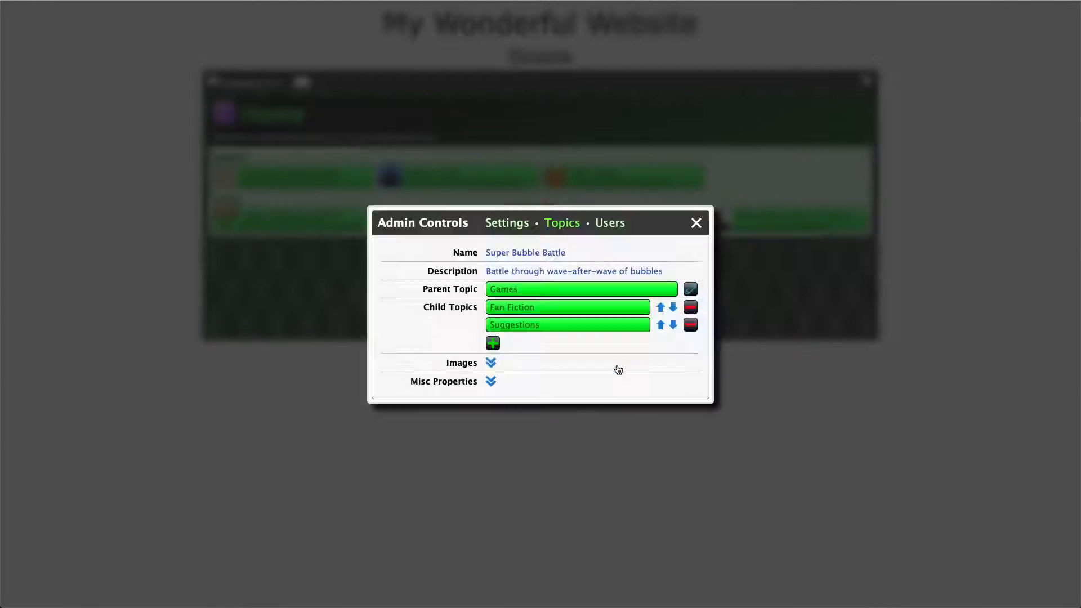
Review the Issue Tracking section of the admin settings, dismissing the setup tutorial messages, and close the admin controls.
left_click(867, 81)
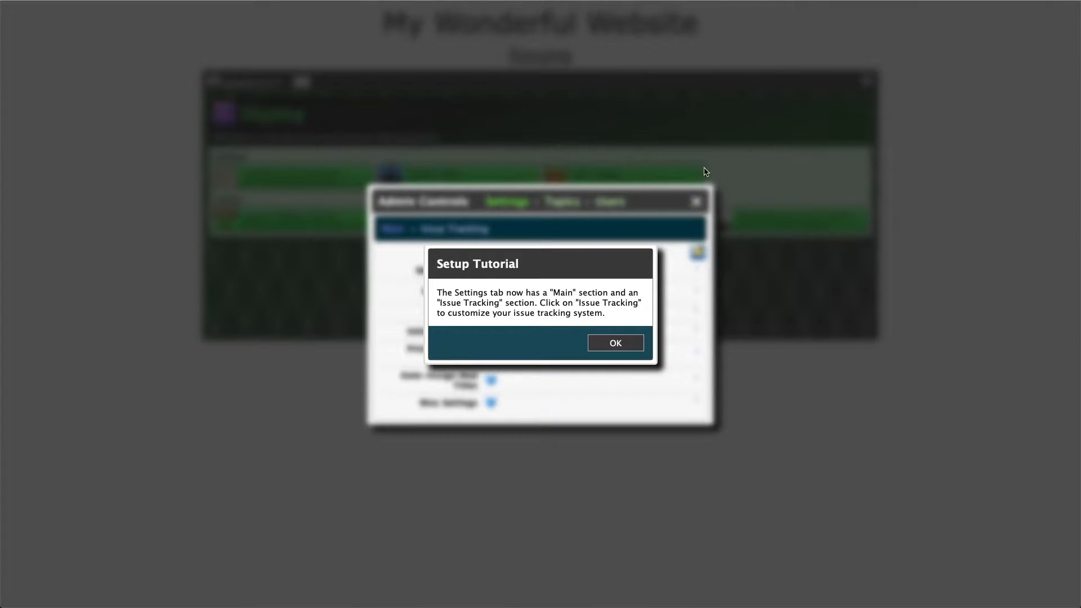
left_click(600, 338)
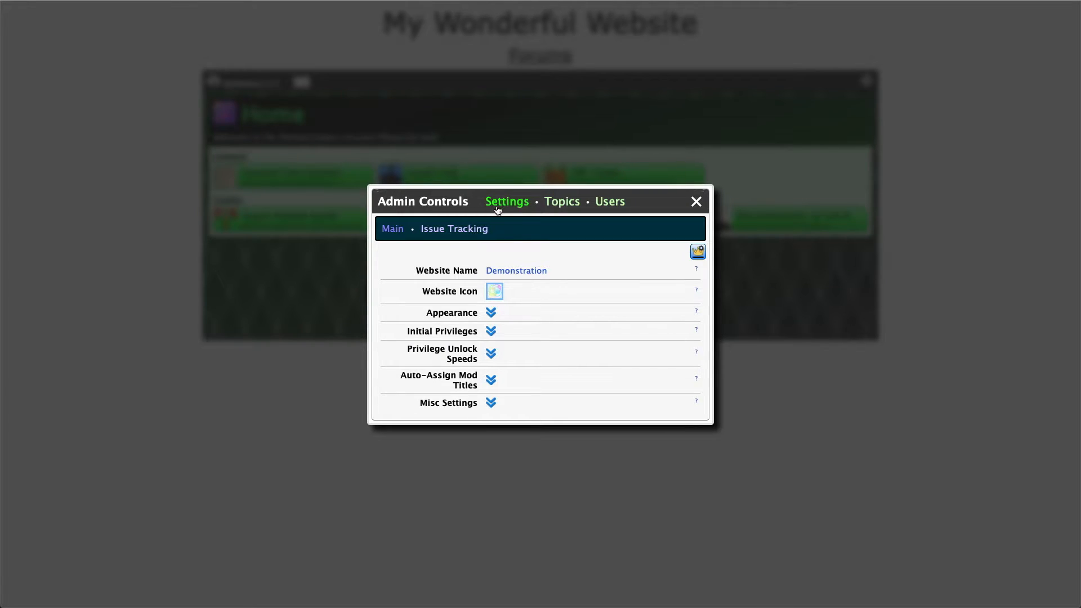
left_click(459, 231)
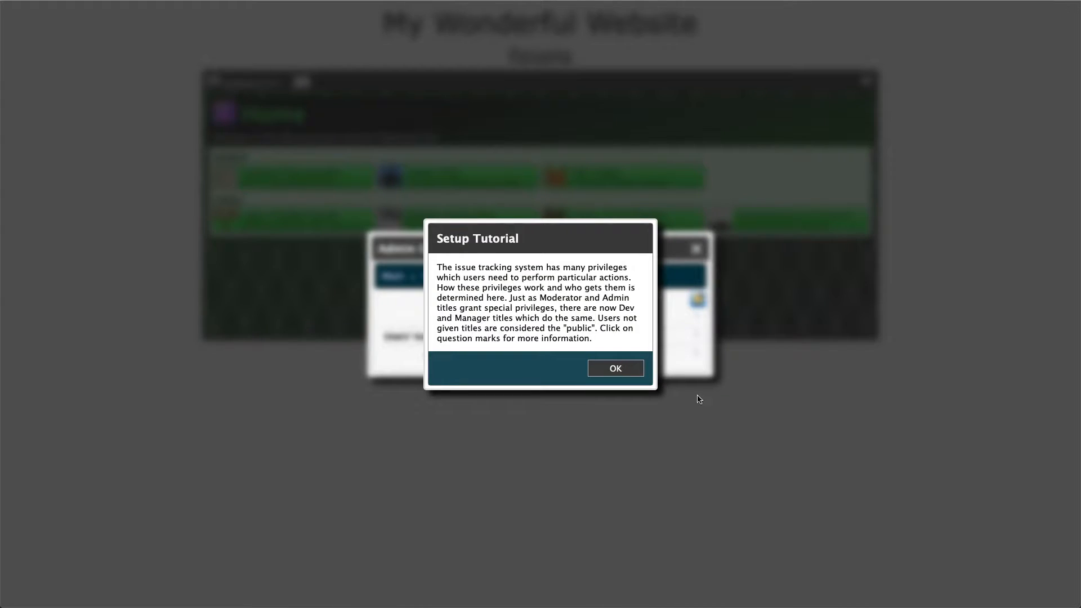
left_click(622, 371)
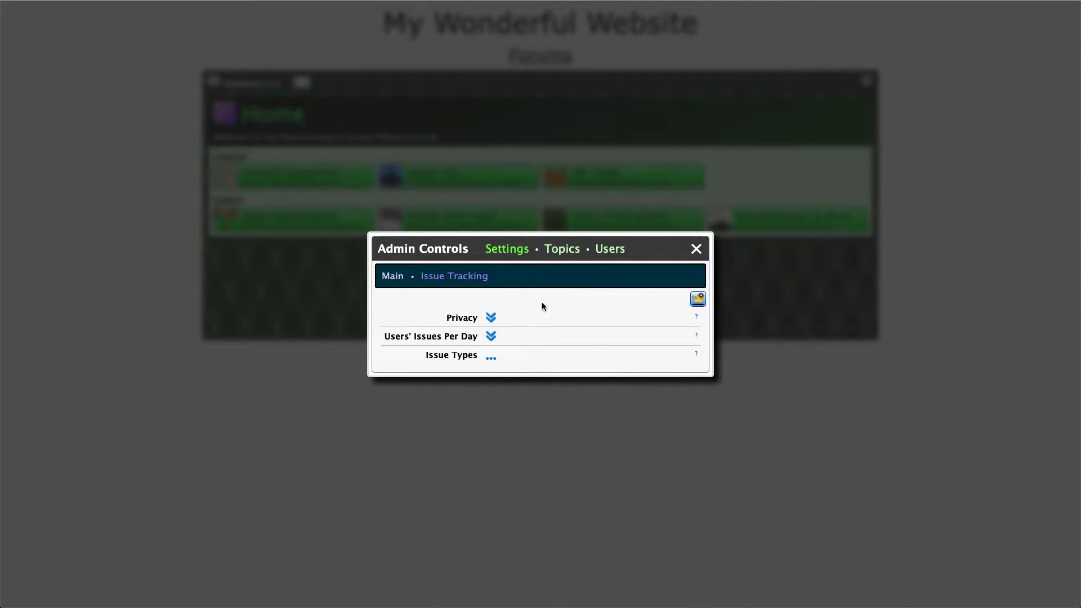
left_click(696, 249)
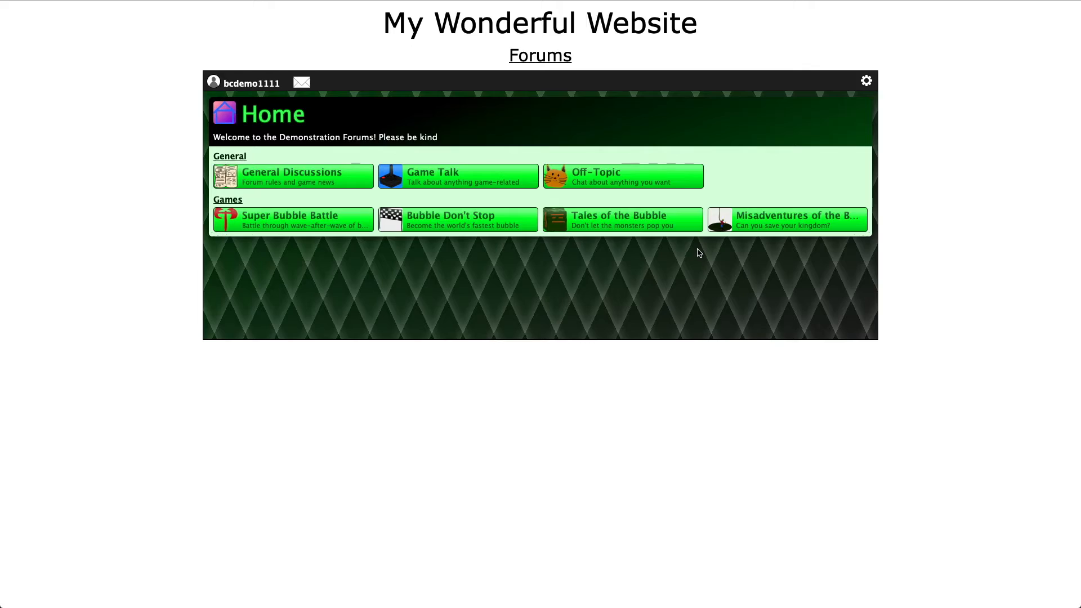
Create release build 0.0.1 without a title or release date in Super Bubble Battle's Issue Tracking topic.
left_click(357, 223)
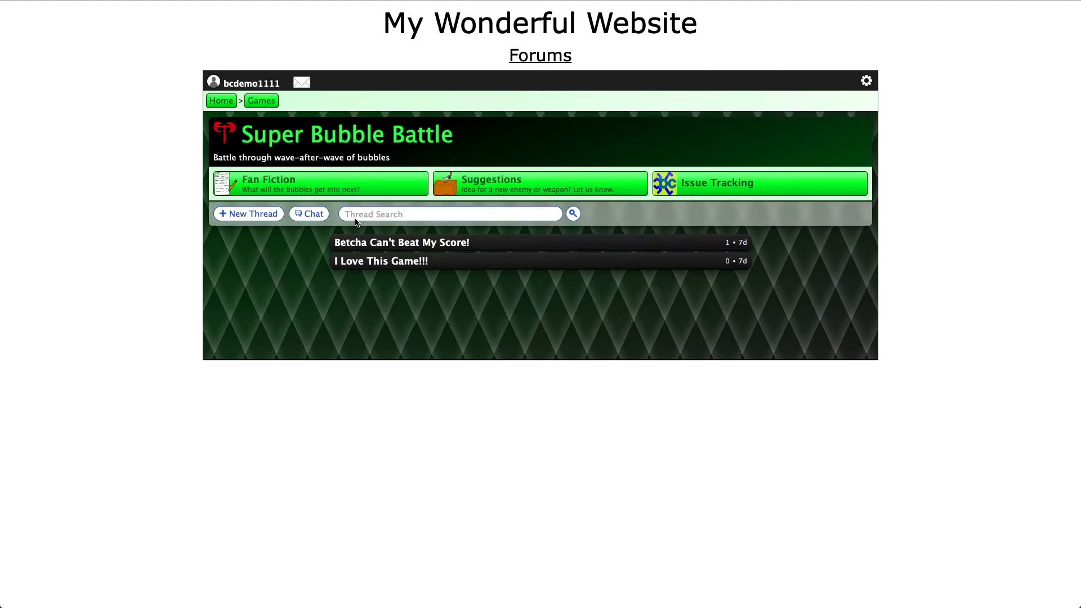
left_click(769, 190)
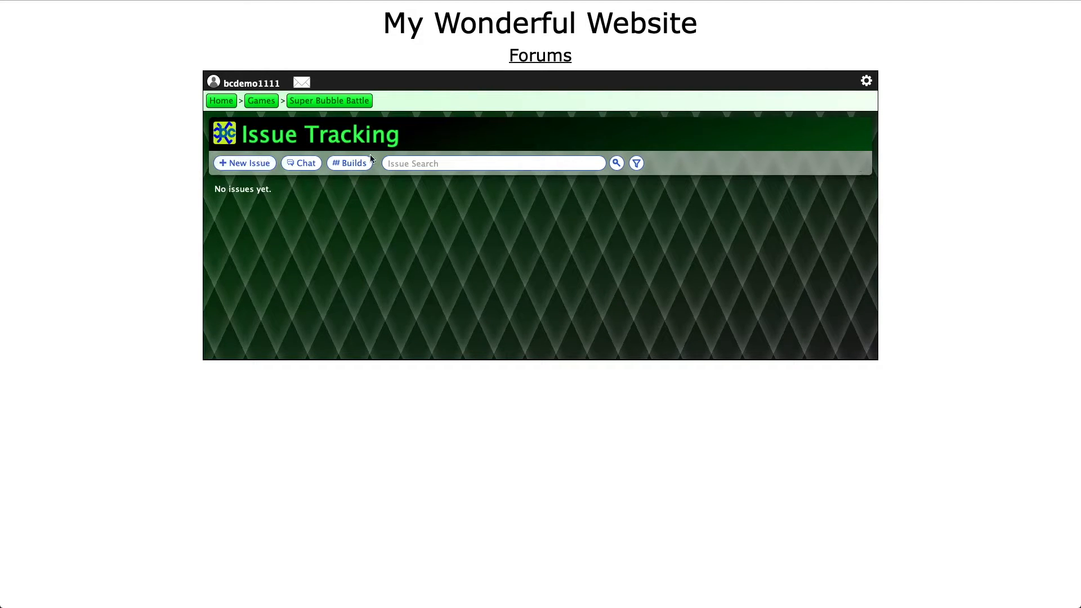
left_click(356, 164)
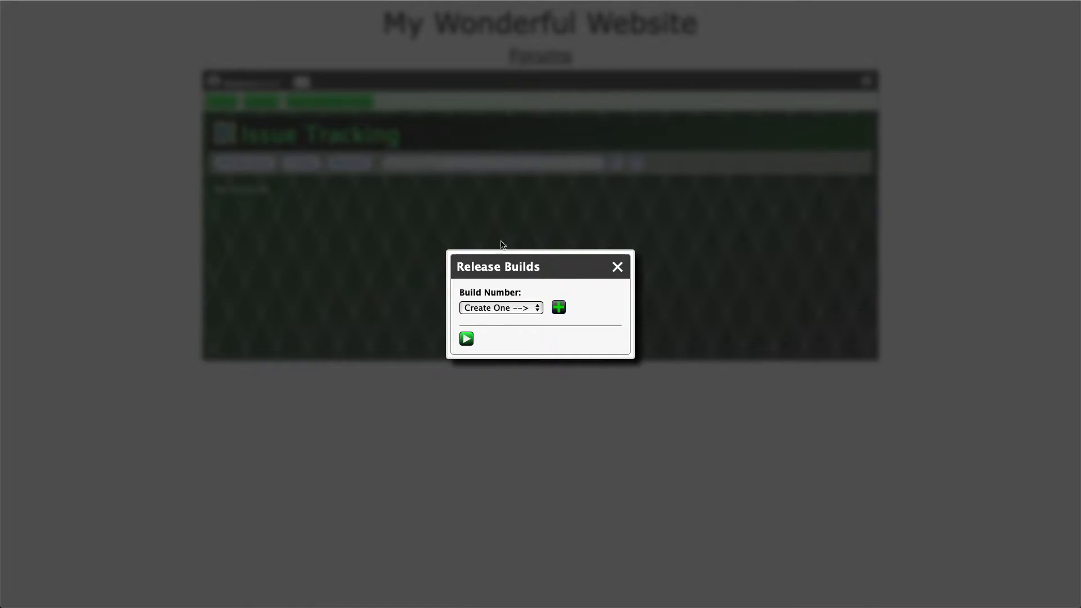
left_click(558, 306)
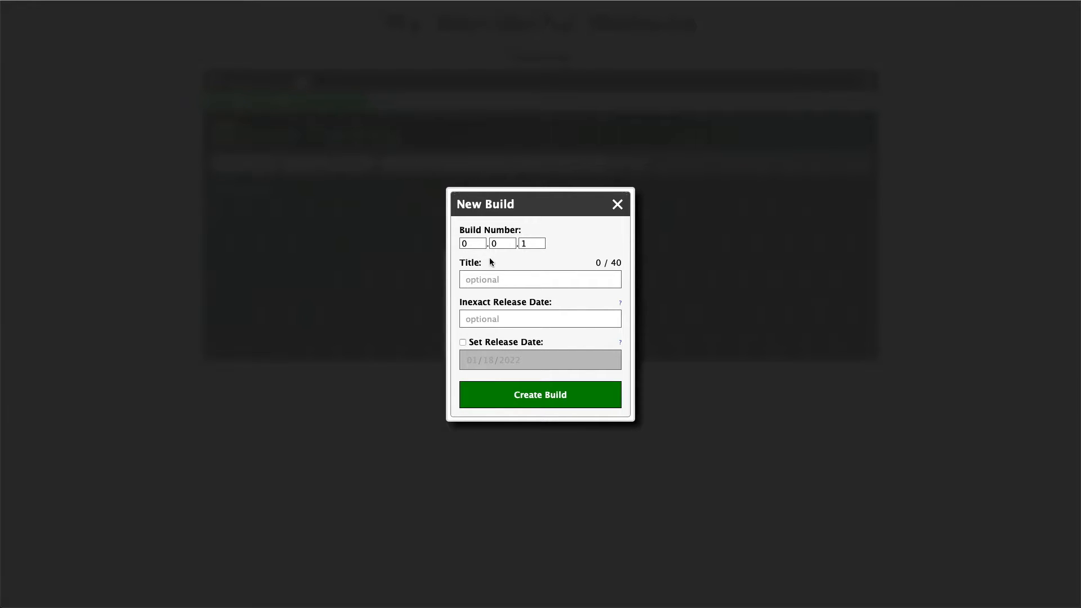
left_click(554, 393)
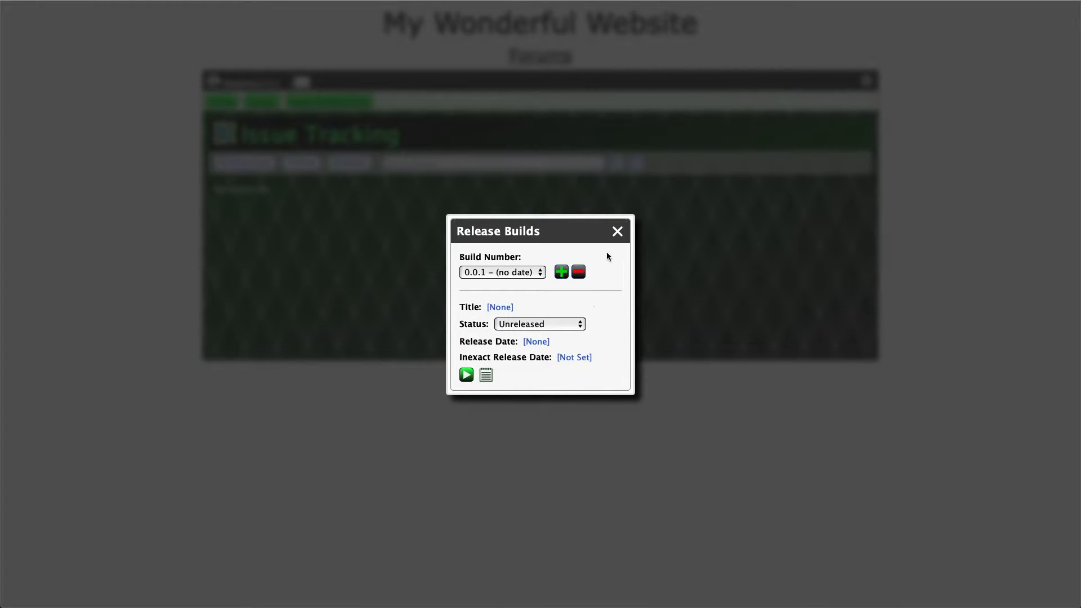
left_click(617, 231)
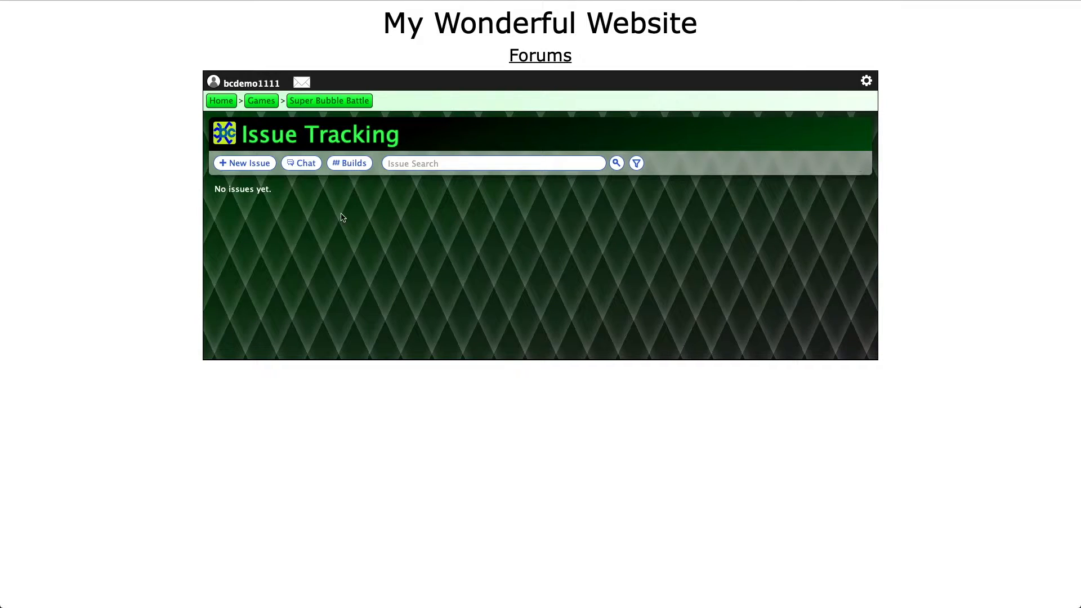
Start a new Bug issue with build 0.0.1, Low priority and the title "The Level 7 Boss is Invisible".
left_click(254, 166)
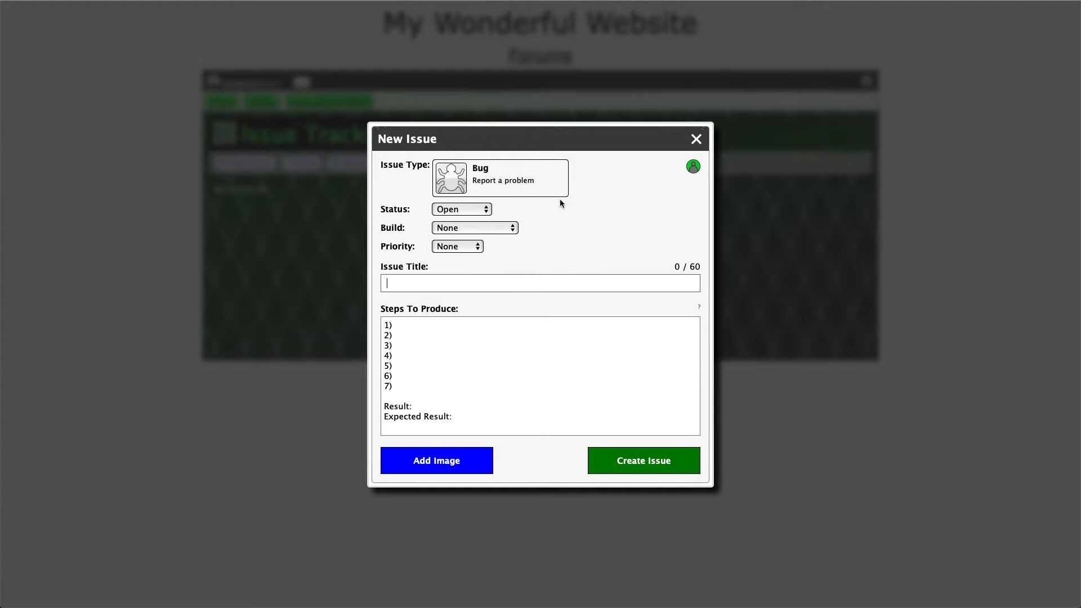
left_click(460, 177)
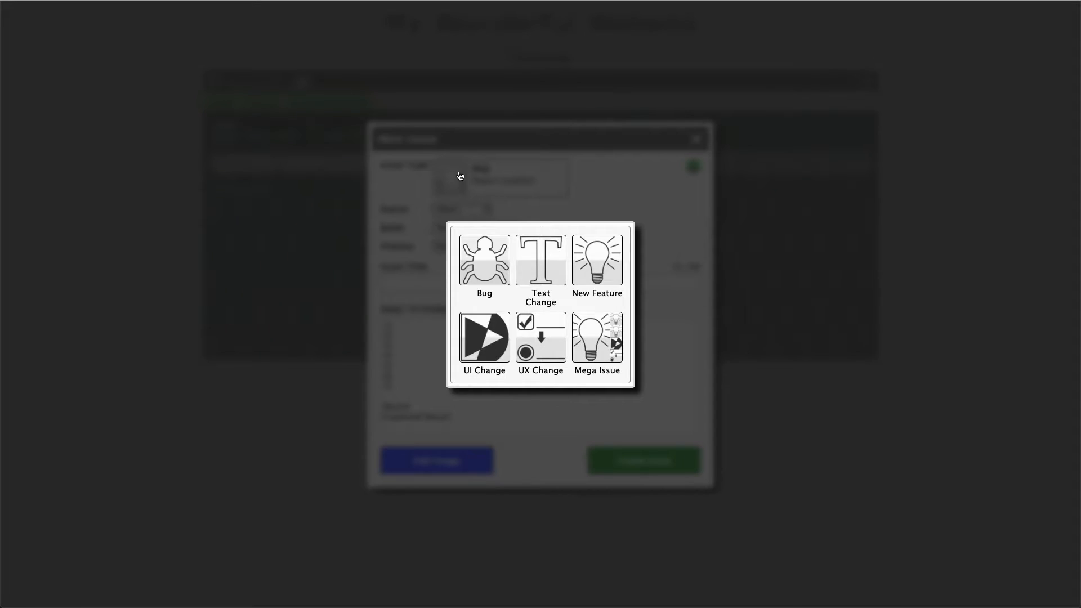
left_click(460, 176)
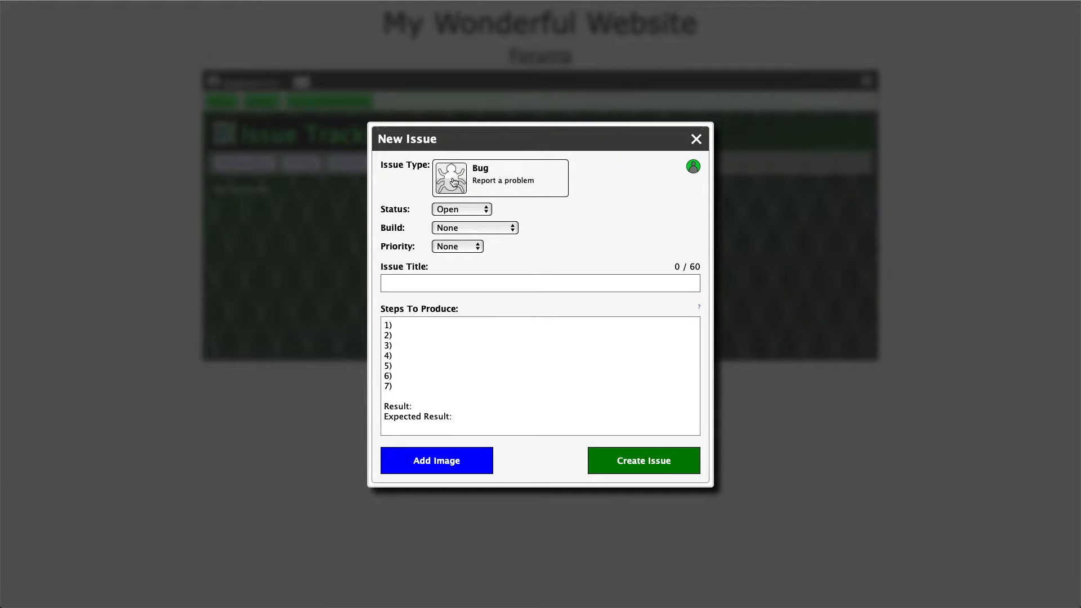
left_click(467, 229)
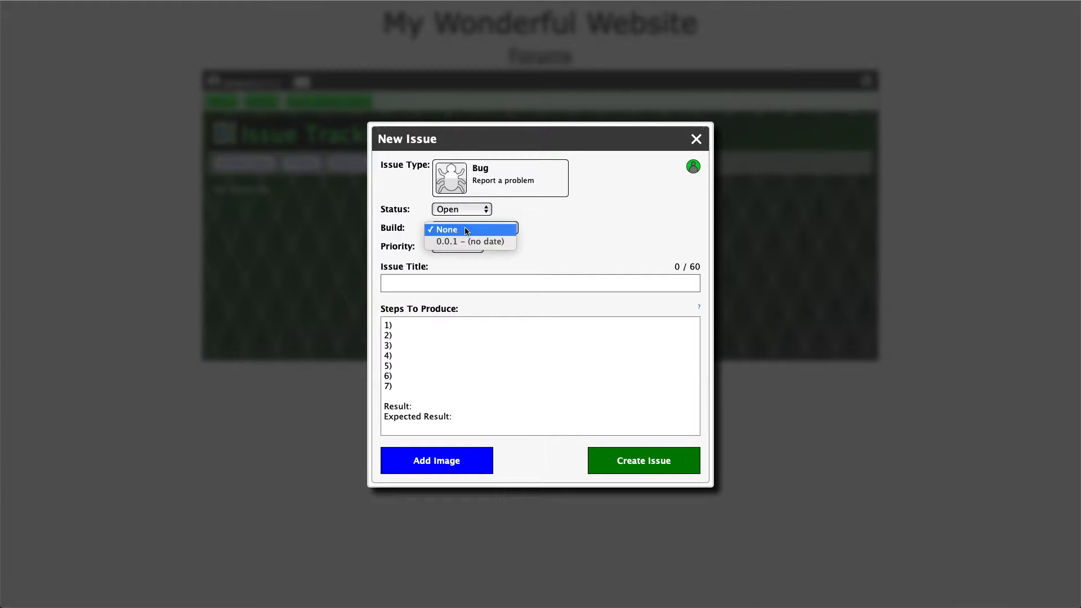
left_click(448, 242)
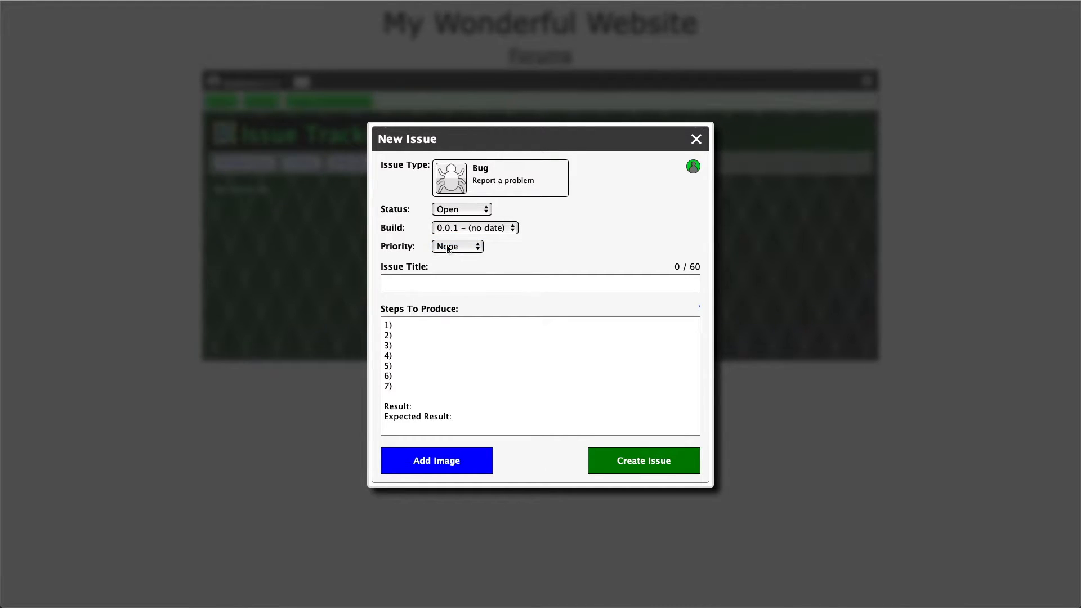
left_click(449, 248)
left_click(458, 259)
left_click(432, 283)
type("The lLevel 7 Boss is Invisible")
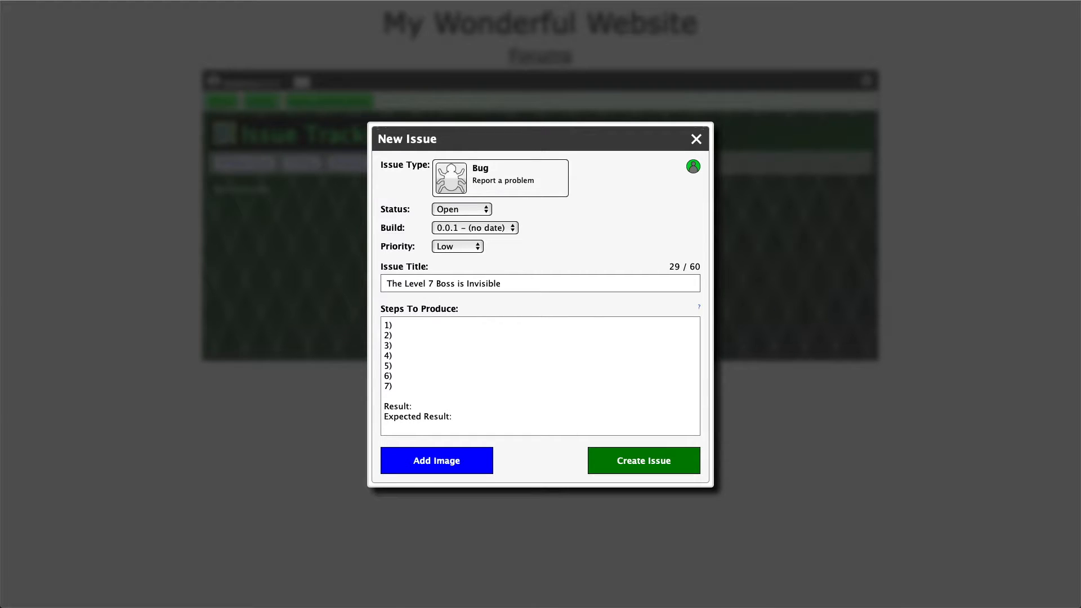
Describe the bug with step "Get to level 7 boss.", result "Boss is invisible." and expected result "Boss should be visible.", and create the issue.
left_click(423, 325)
type("Get to level 7 boss.")
left_click_drag(398, 388, 340, 333)
key("BackSpace")
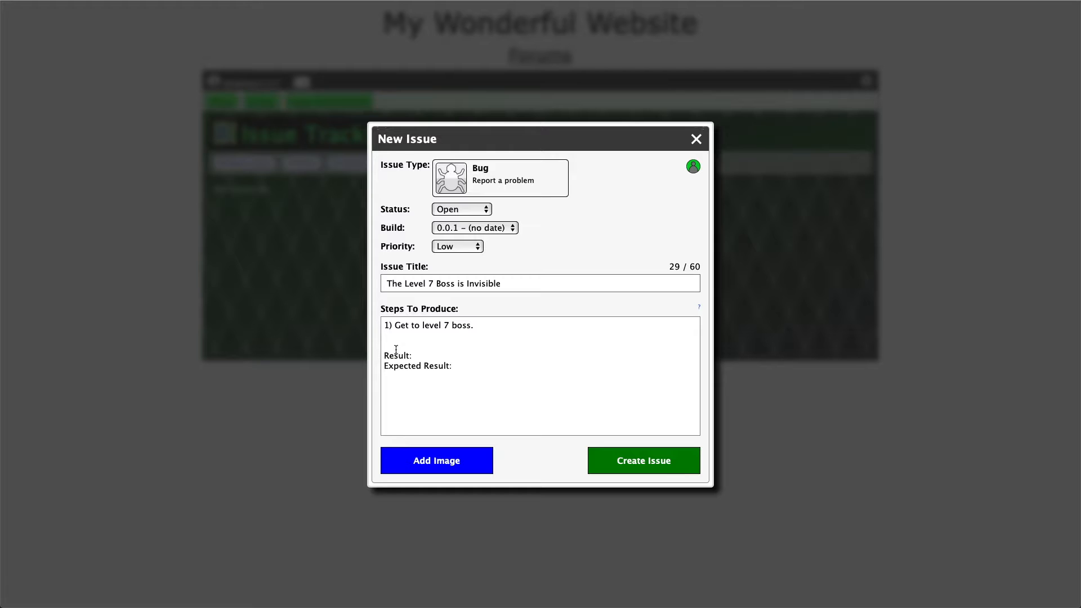
type("Boss is invisible Expected Result: ")
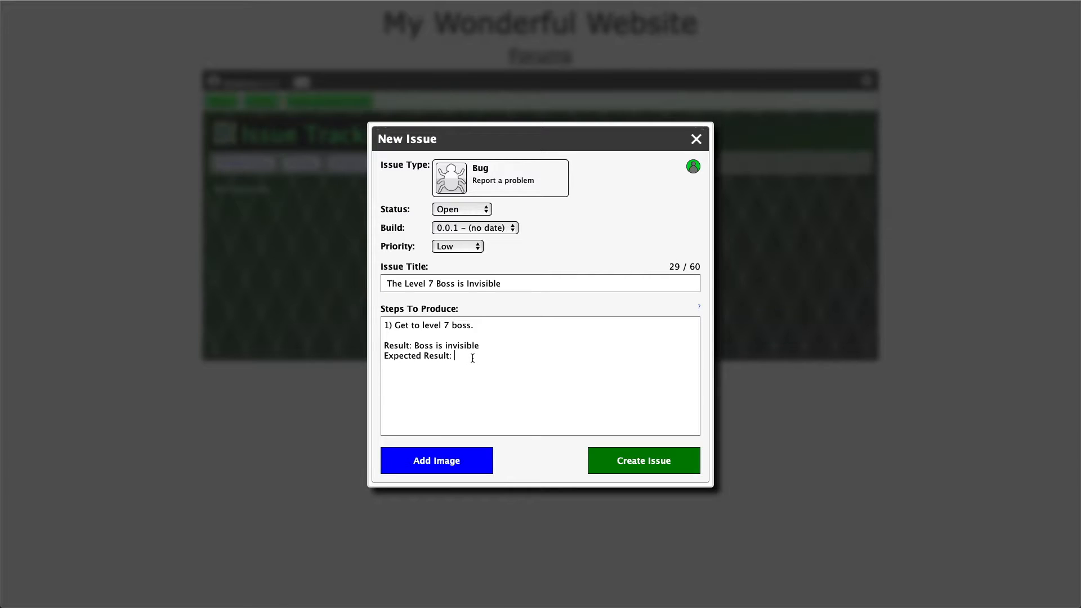
type("Bo")
type("hould be visible.")
left_click(488, 343)
left_click(669, 463)
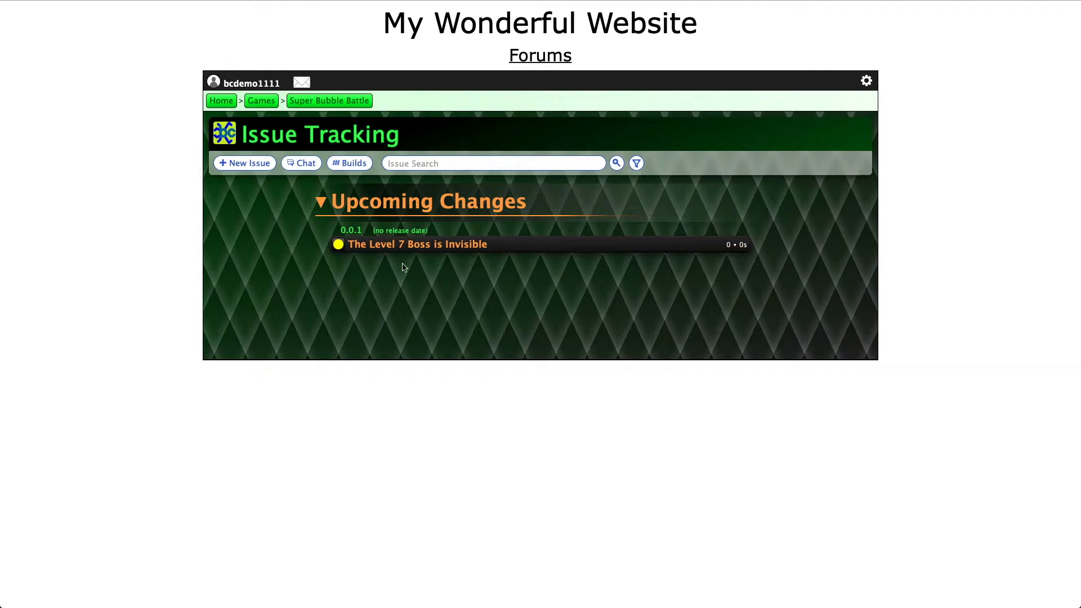
Expand the level 7 boss issue to review its description, and collapse it again.
left_click(510, 245)
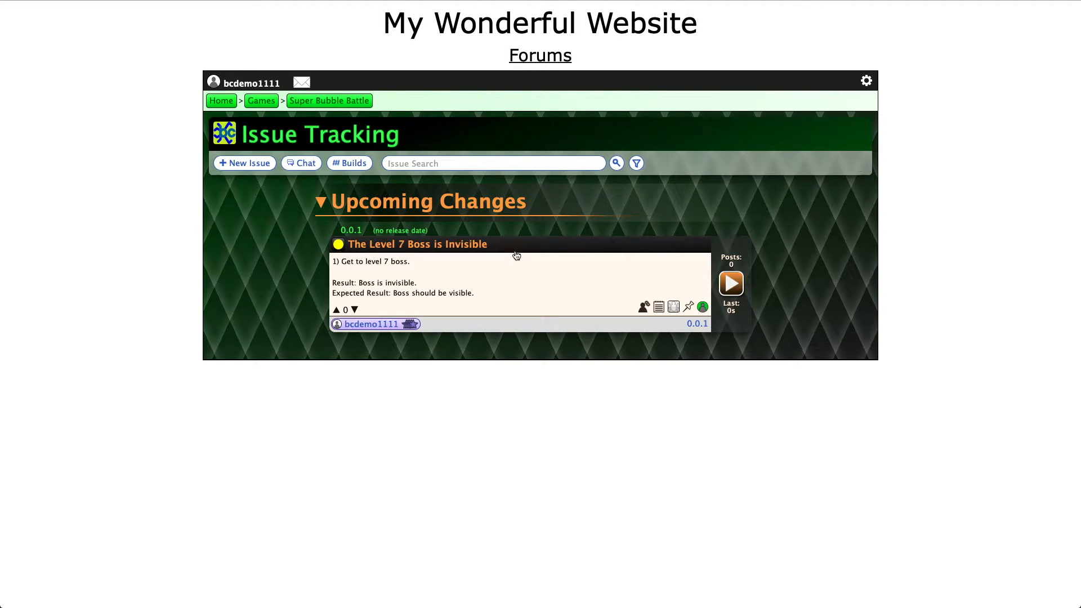
left_click(634, 247)
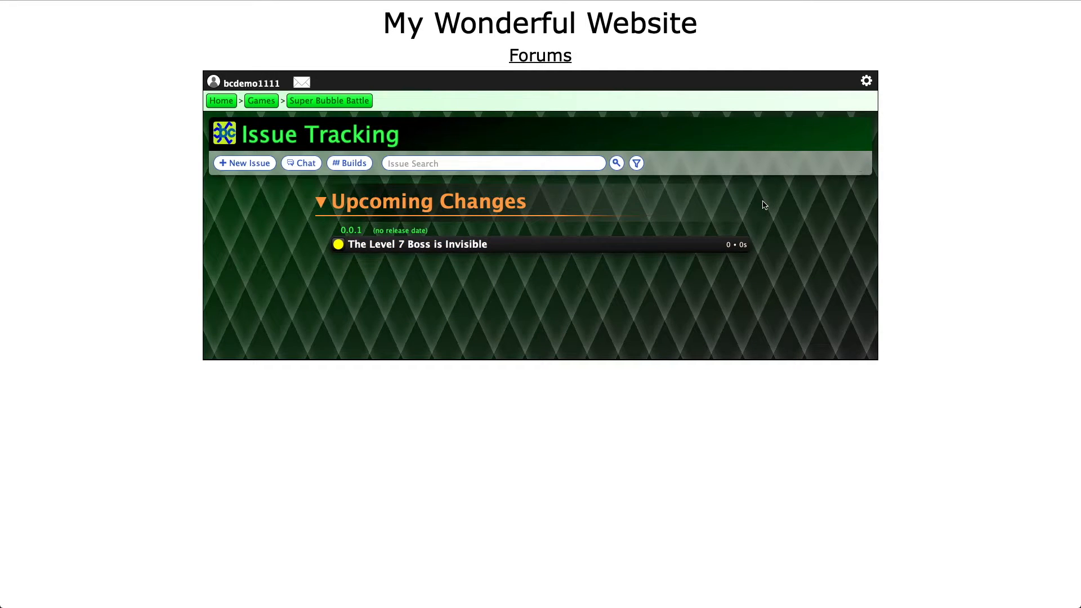
Look over the Issue Tracking admin settings and open the privilege set editor of the Main settings.
left_click(869, 83)
left_click(637, 344)
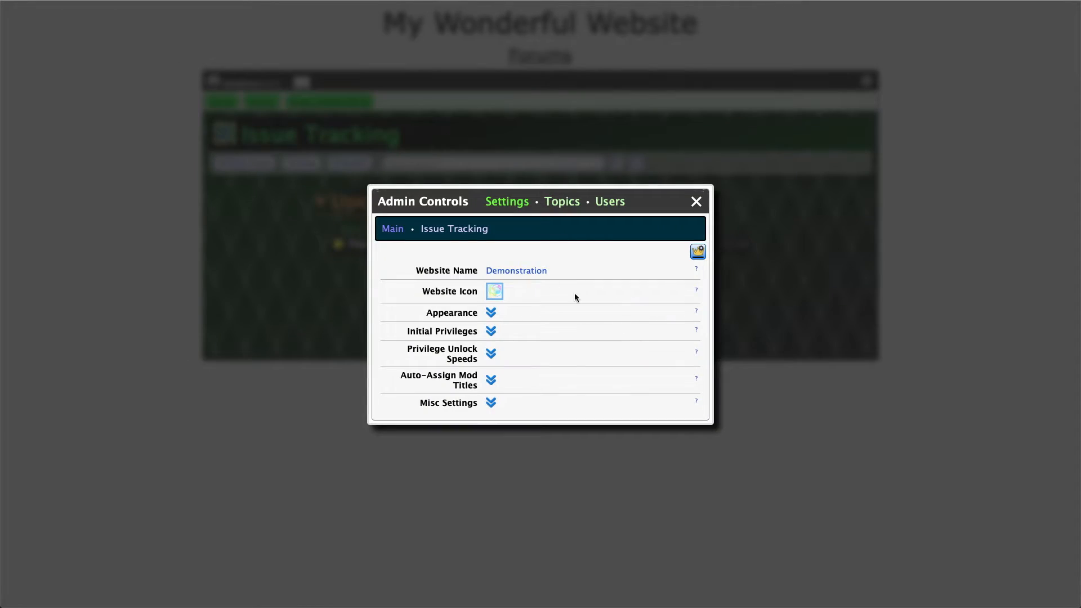
left_click(459, 229)
left_click(617, 372)
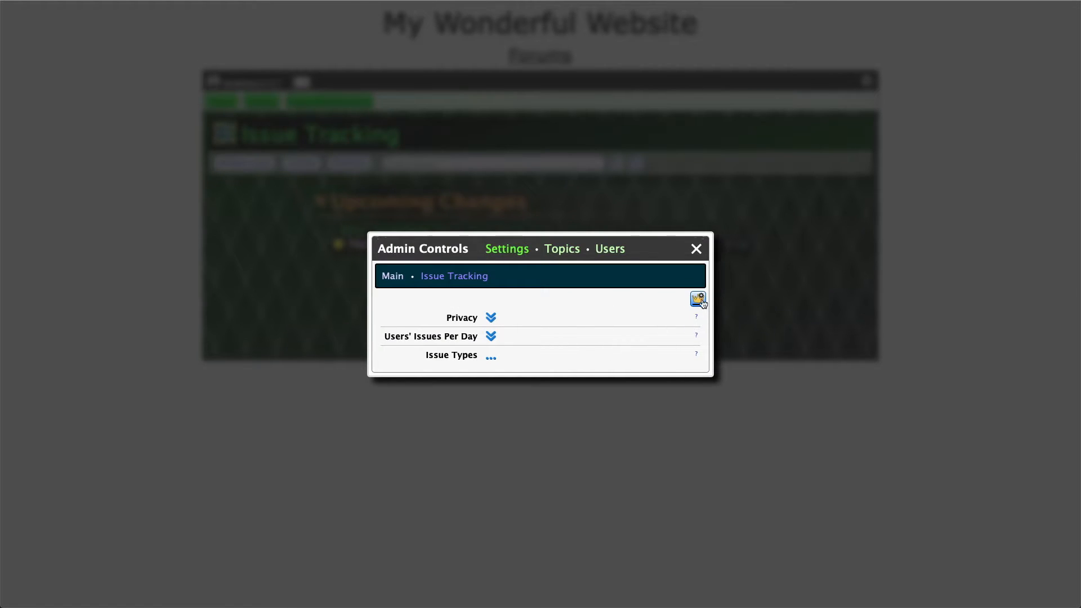
left_click(393, 276)
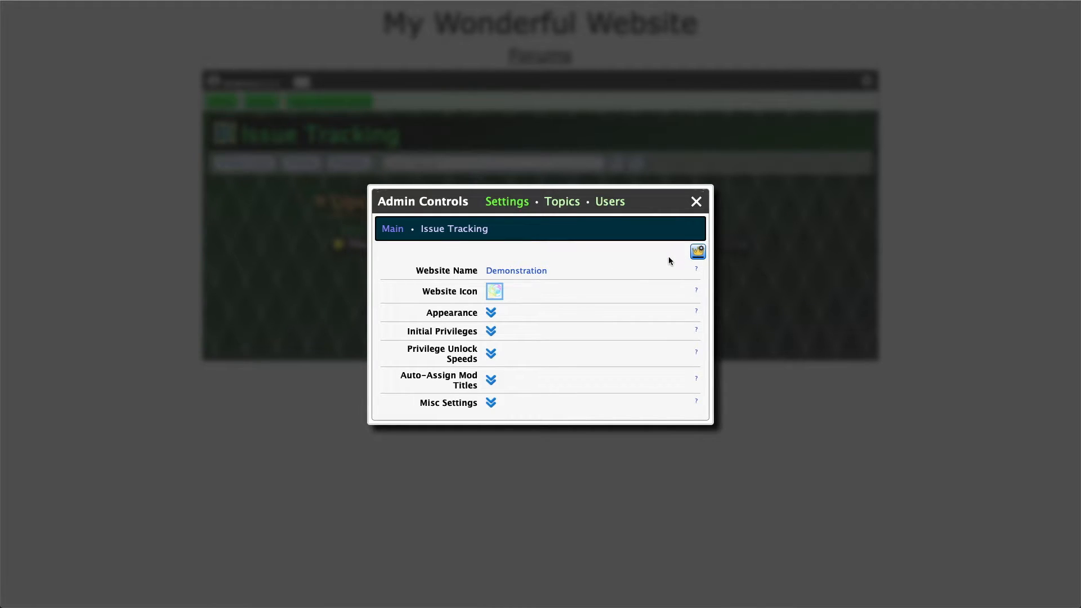
left_click(696, 255)
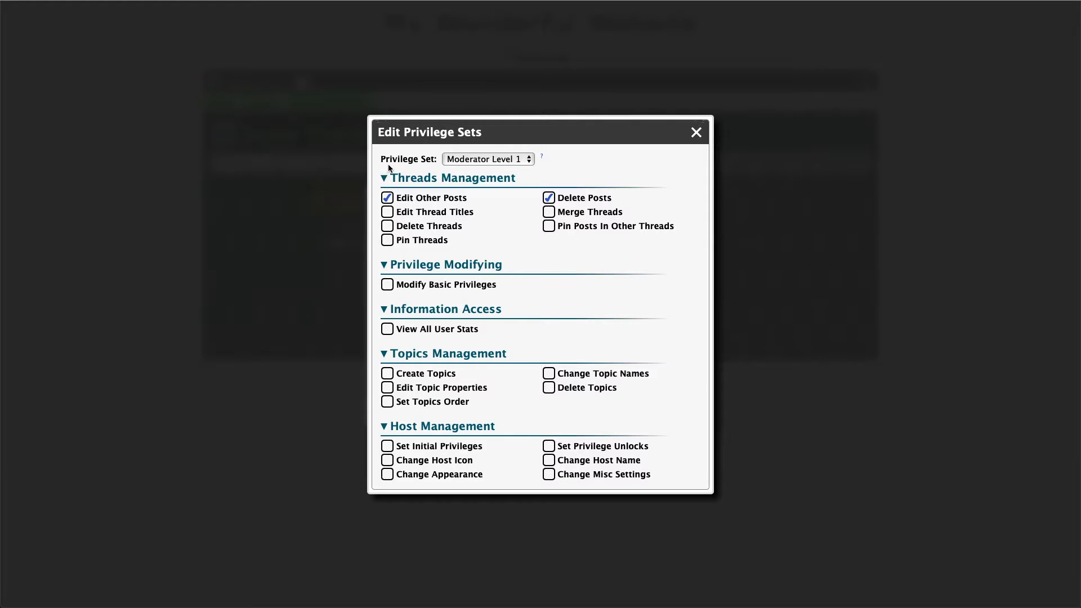
Review the available privilege set levels in the Main settings and close the privilege set editor.
left_click(480, 161)
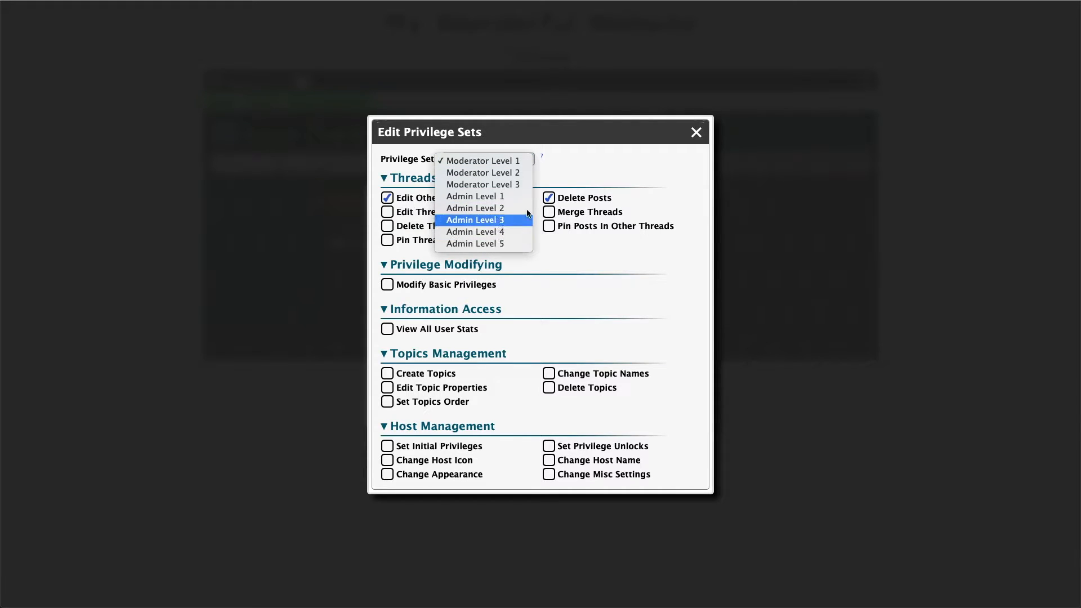
key("Escape")
left_click(696, 132)
Open the Issue Tracking privilege sets, view the privileges of Manager Level 3 and close the editor.
left_click(465, 230)
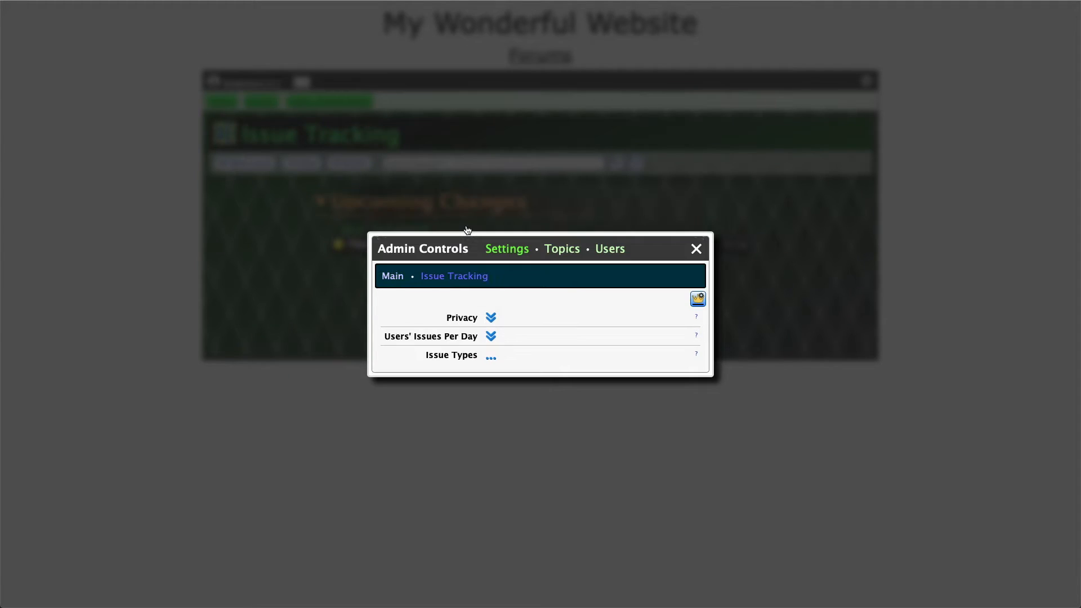
left_click(698, 299)
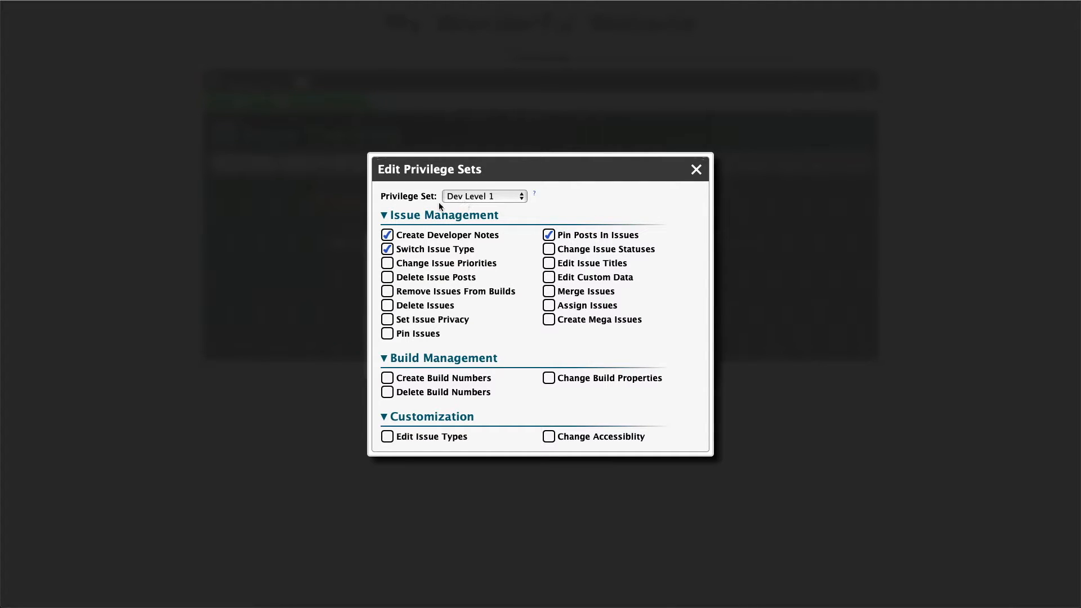
left_click(472, 198)
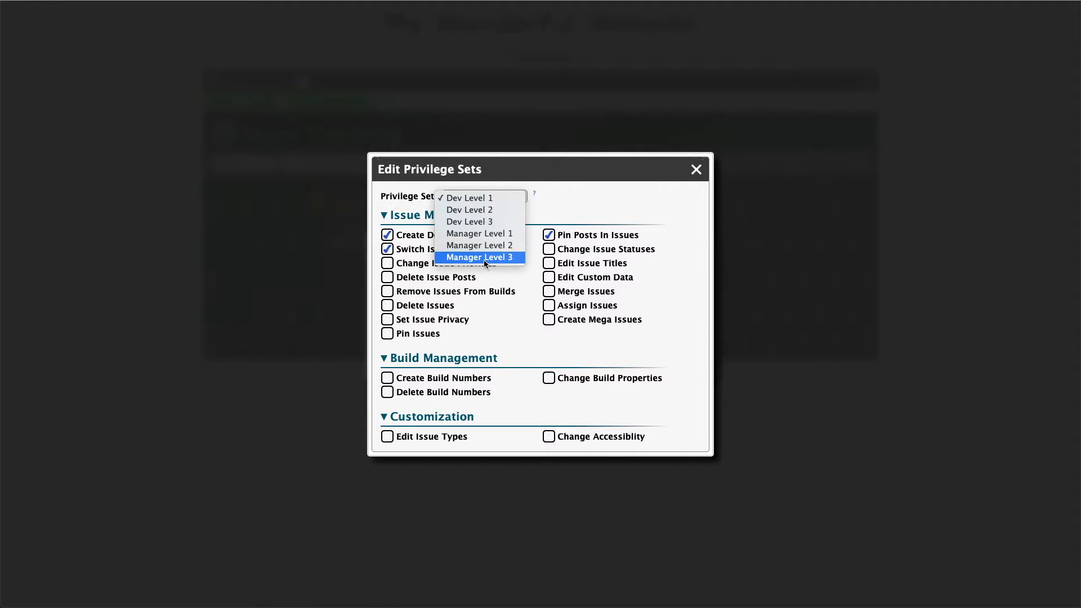
left_click(501, 259)
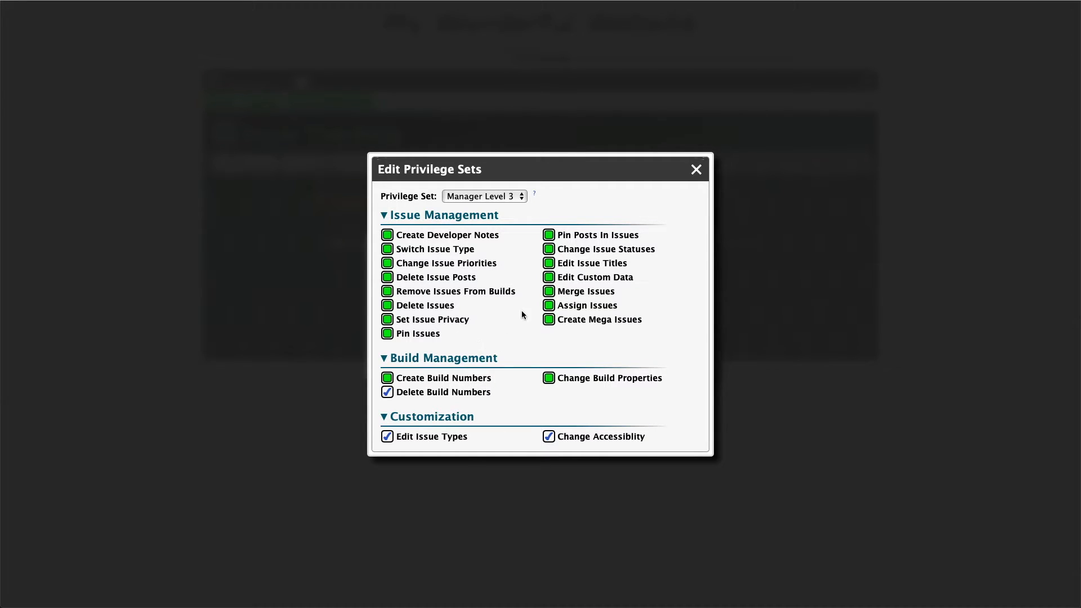
left_click(696, 169)
Return to the Main settings, view the Moderator Level 1 privileges for comparison and close the editor.
left_click(393, 276)
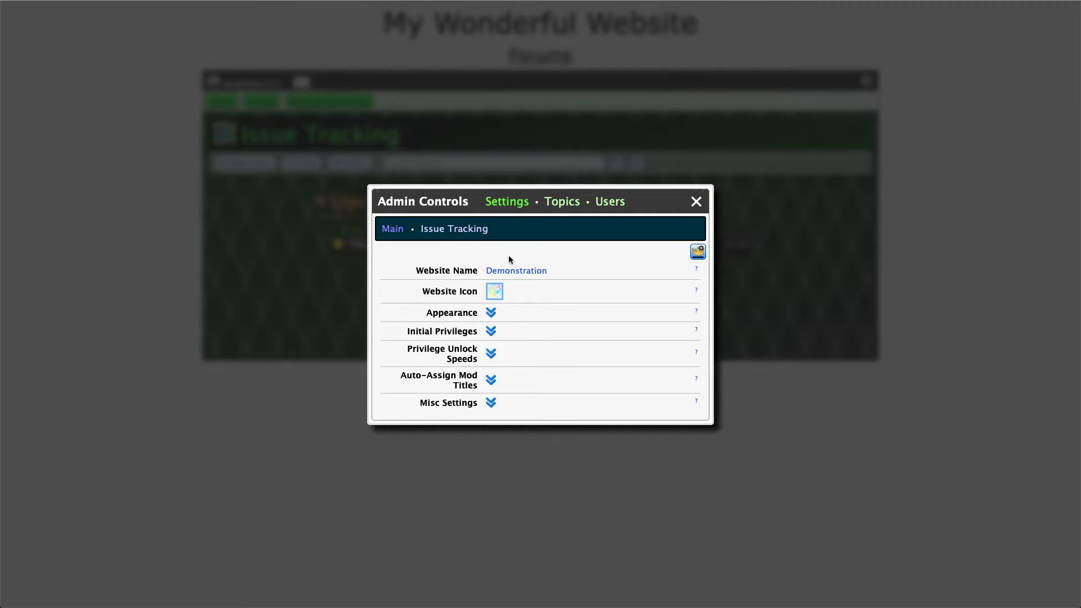
left_click(698, 251)
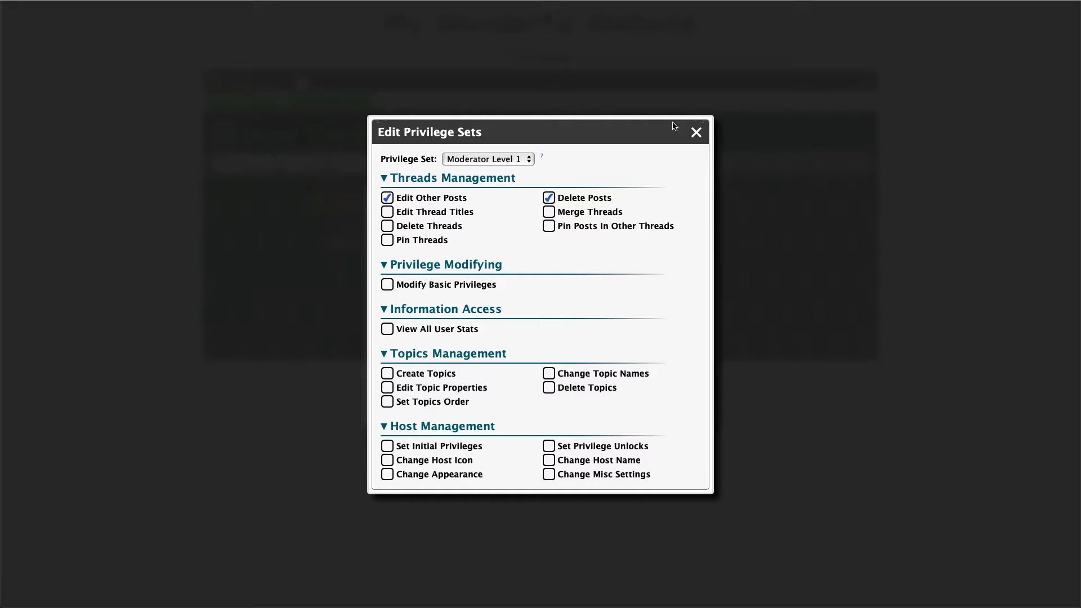
left_click(696, 132)
Reopen the privilege sets of the Issue Tracking settings and examine the Dev Level 3 privileges.
left_click(453, 230)
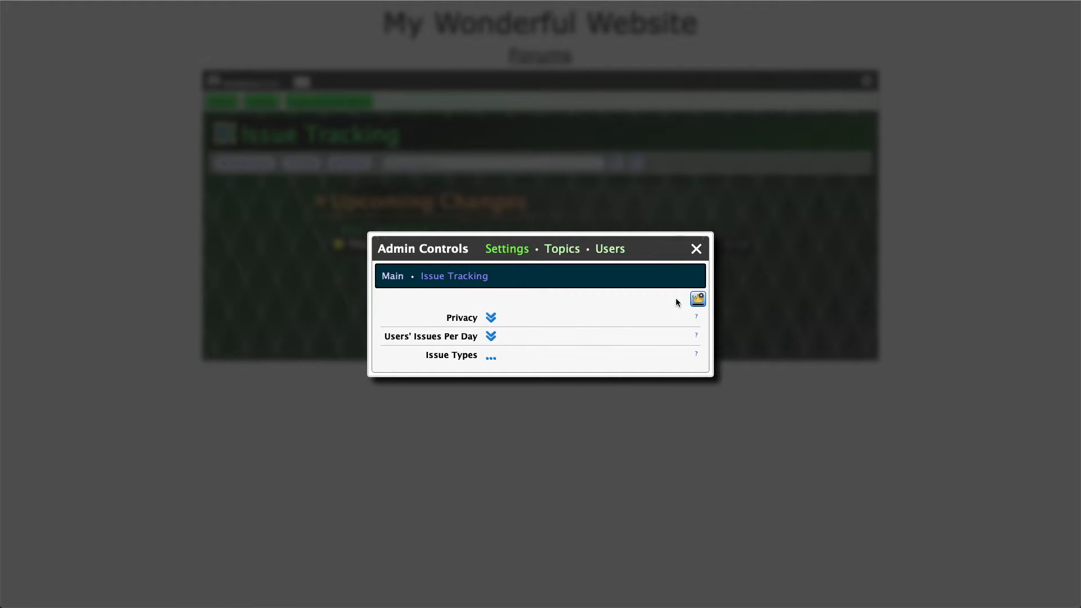
left_click(696, 302)
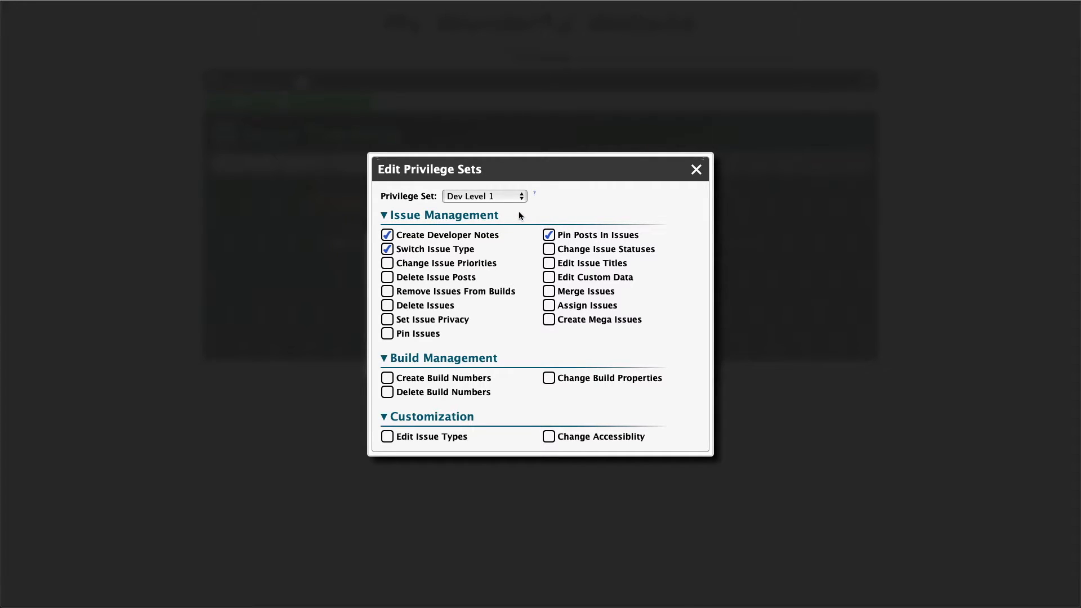
left_click(512, 195)
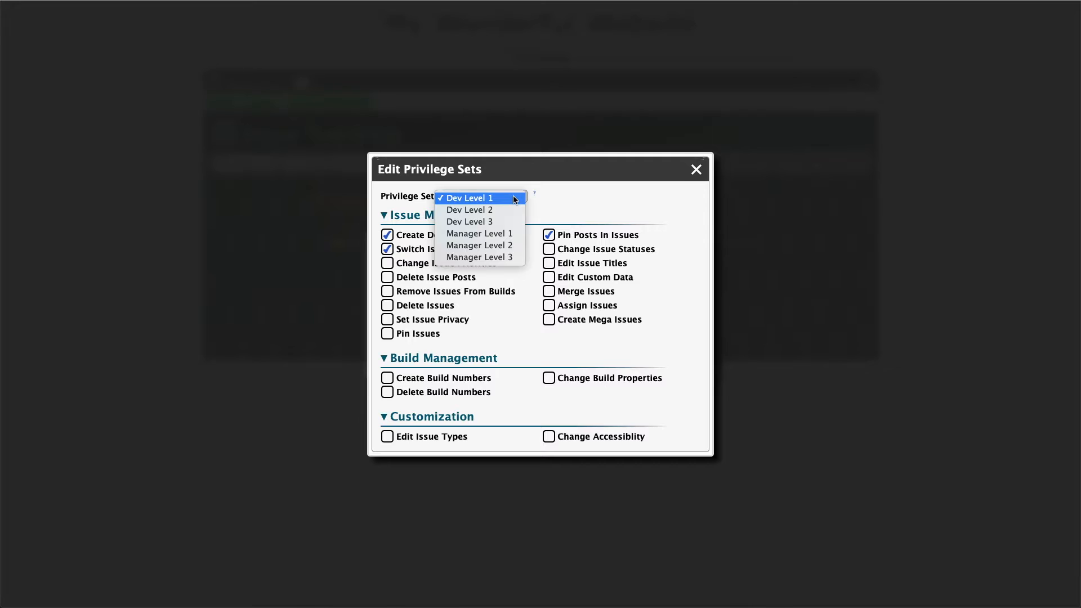
left_click(487, 222)
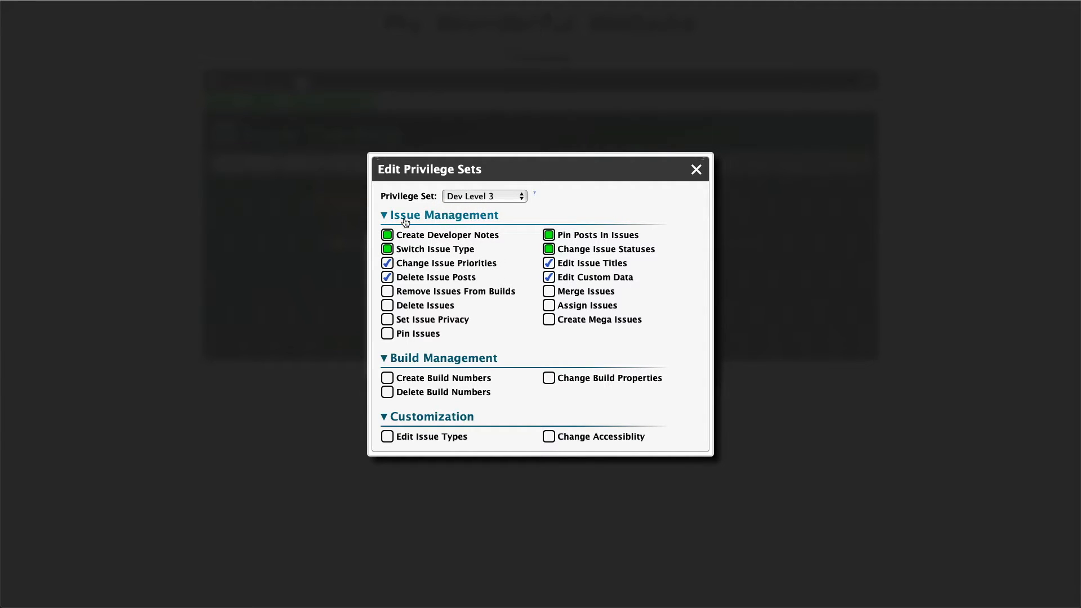
left_click(552, 235)
left_click(614, 329)
Step through the privileges of Manager Level 1, Manager Level 2 and Manager Level 3, and close the editor.
left_click(508, 198)
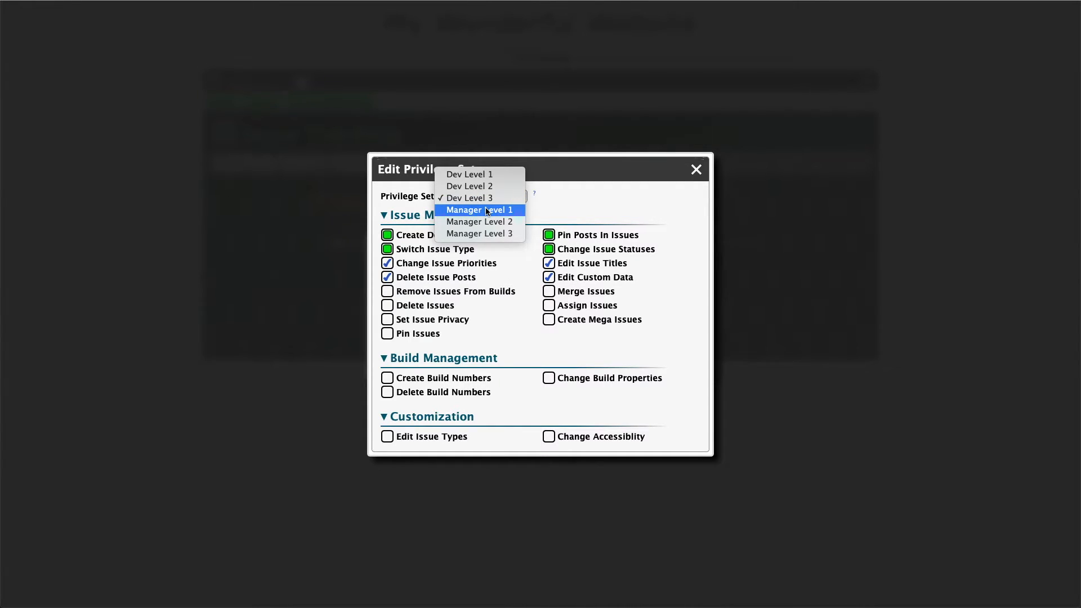
left_click(488, 210)
left_click(481, 197)
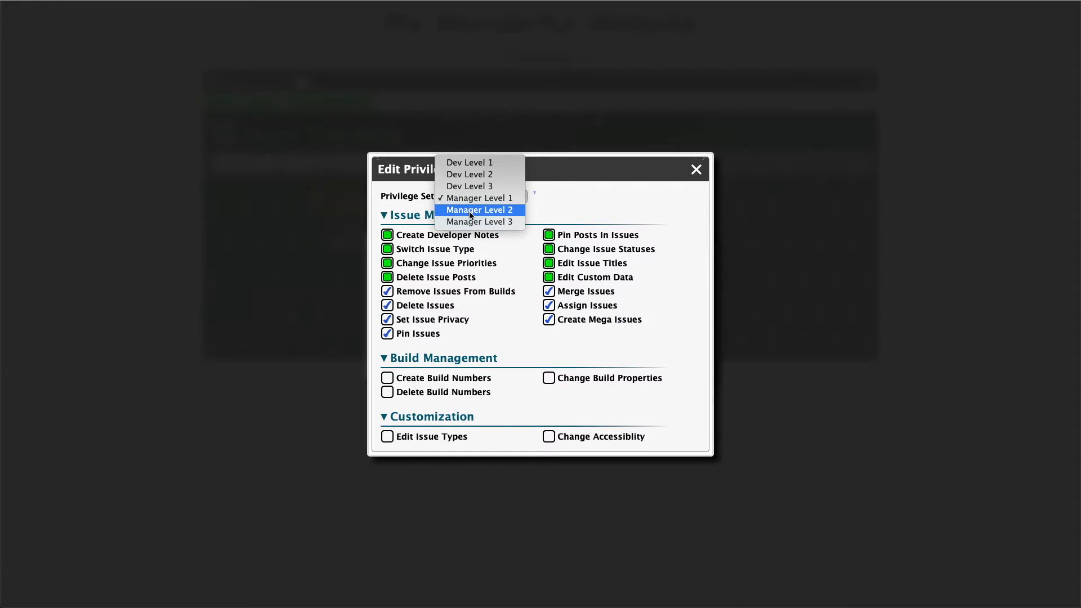
left_click(471, 214)
left_click(474, 200)
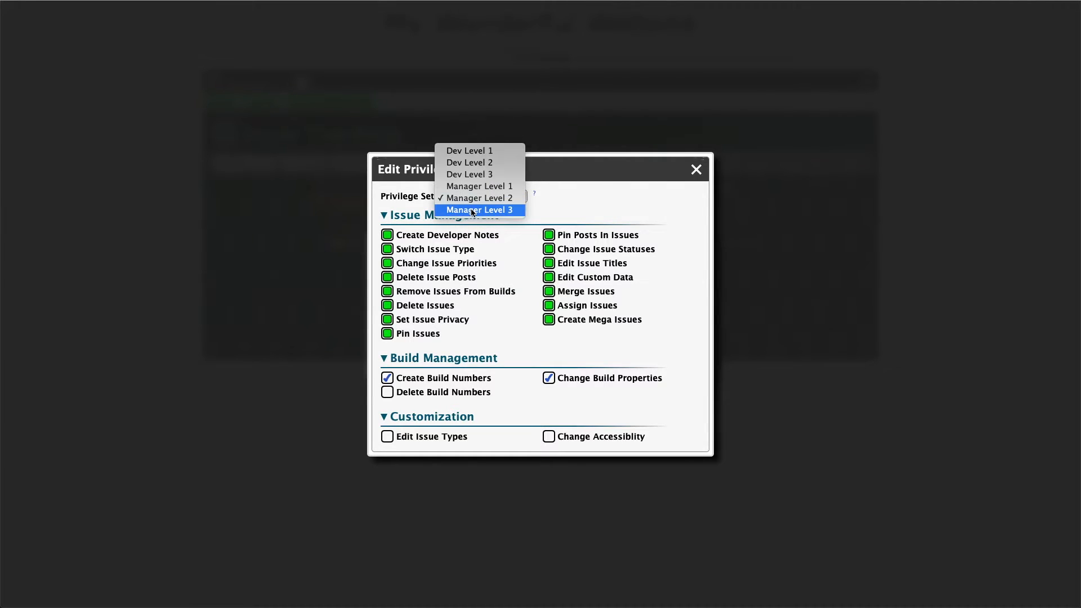
left_click(473, 211)
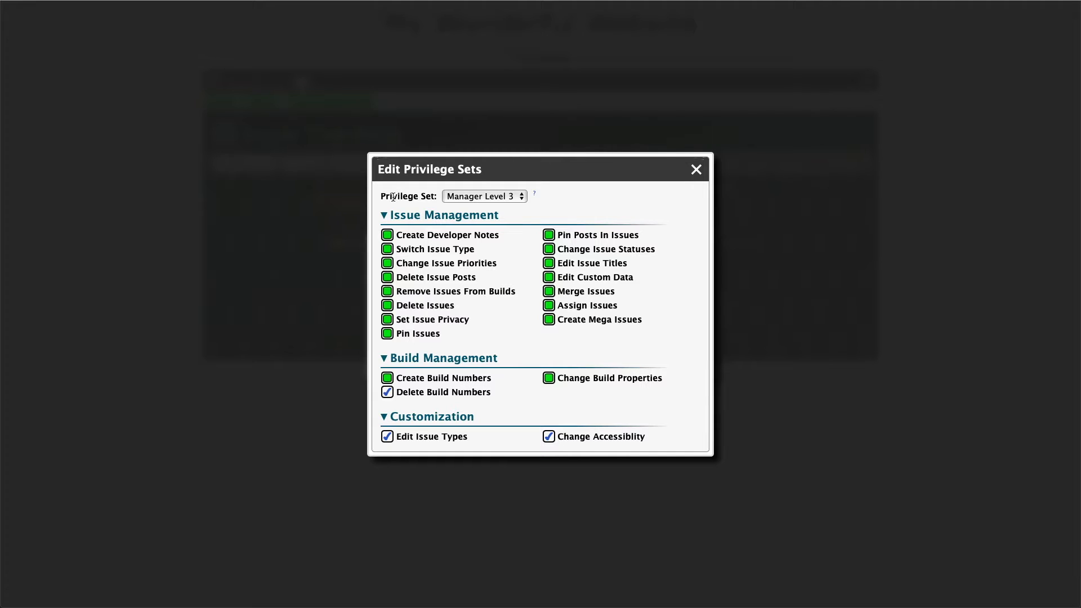
left_click(483, 197)
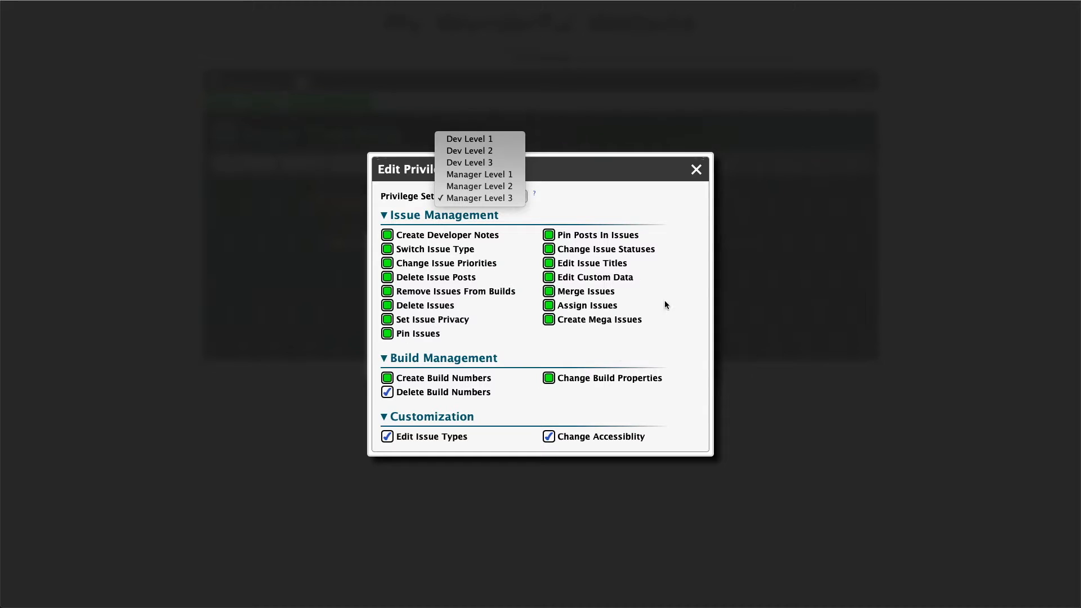
left_click(648, 319)
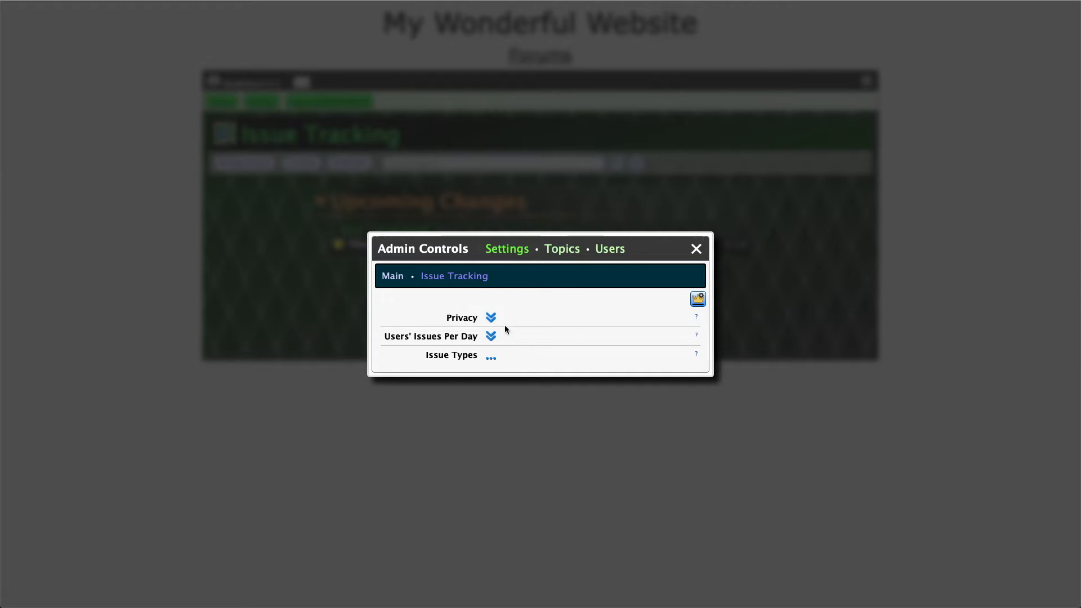
In the issue privacy settings, turn off public access for denied issues and for open issues with or without a priority.
left_click(491, 320)
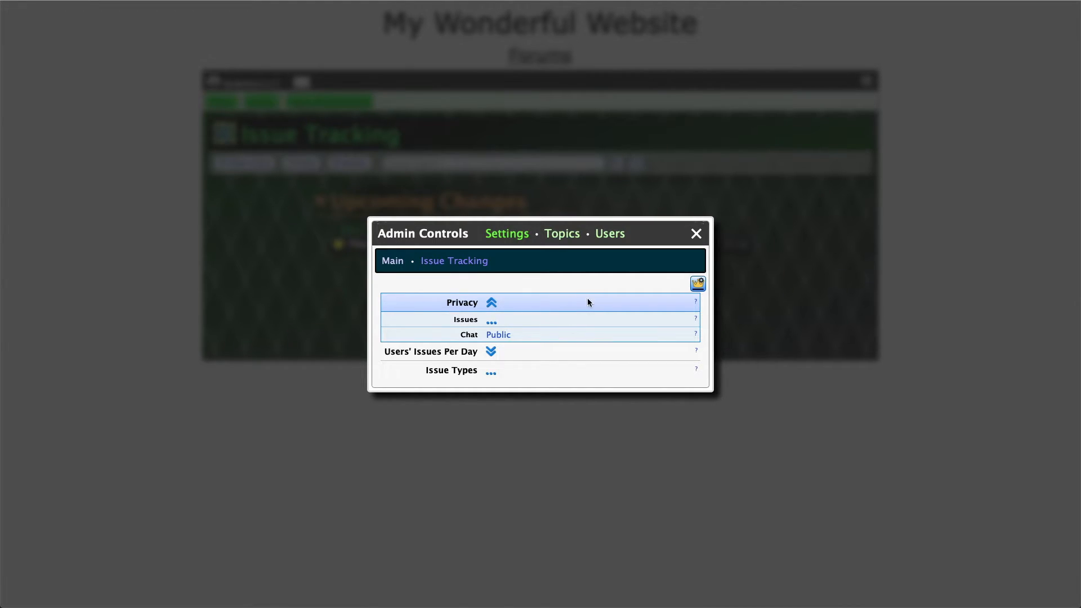
left_click(491, 323)
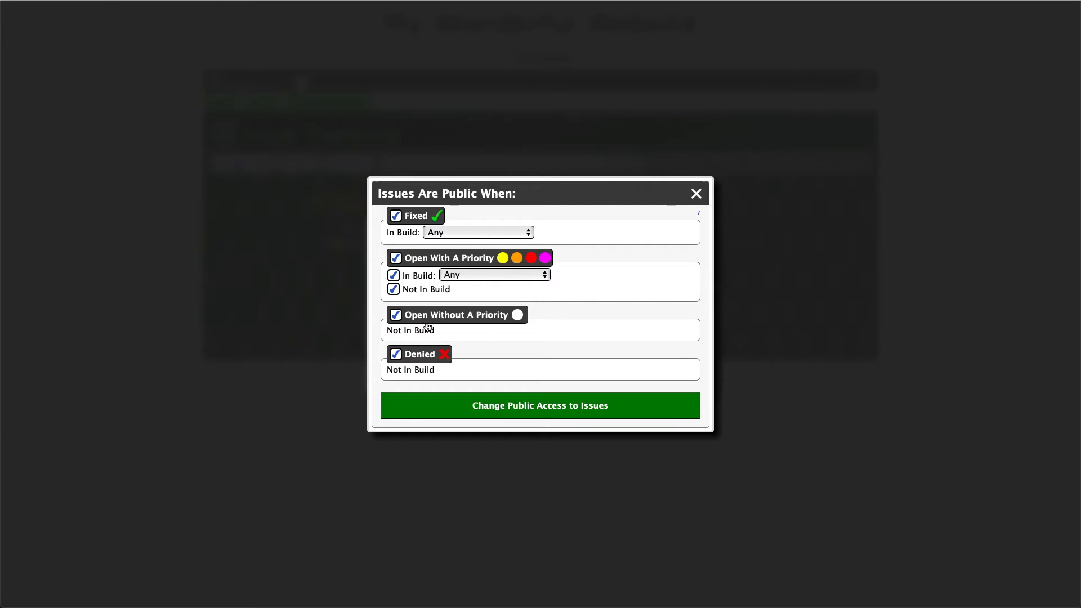
left_click(396, 354)
left_click(396, 315)
left_click(396, 259)
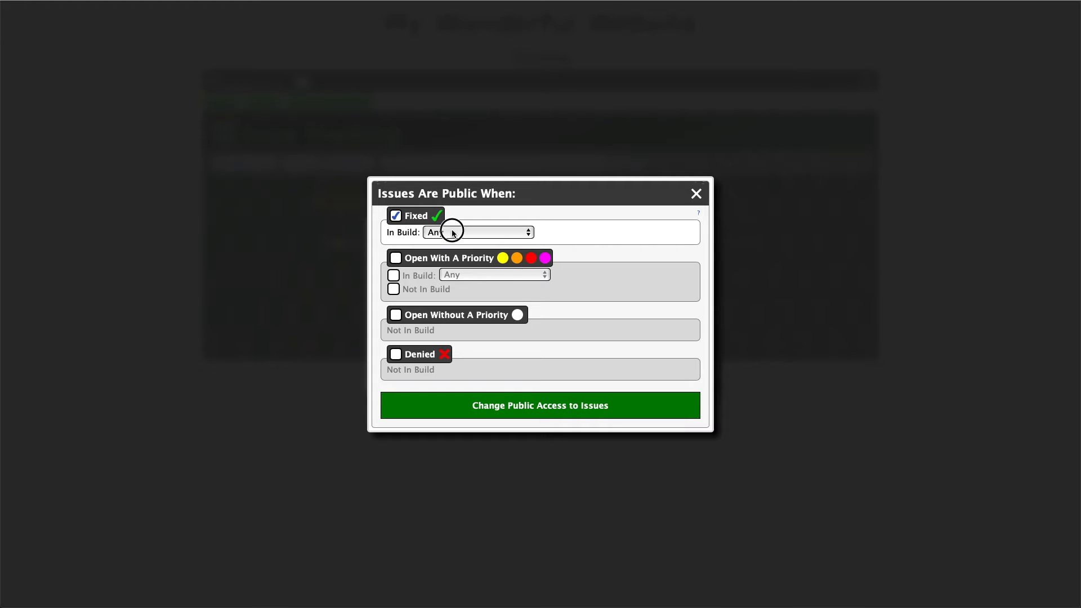
Make fixed issues public only in builds with status at least Released, and apply the public access change.
left_click(452, 233)
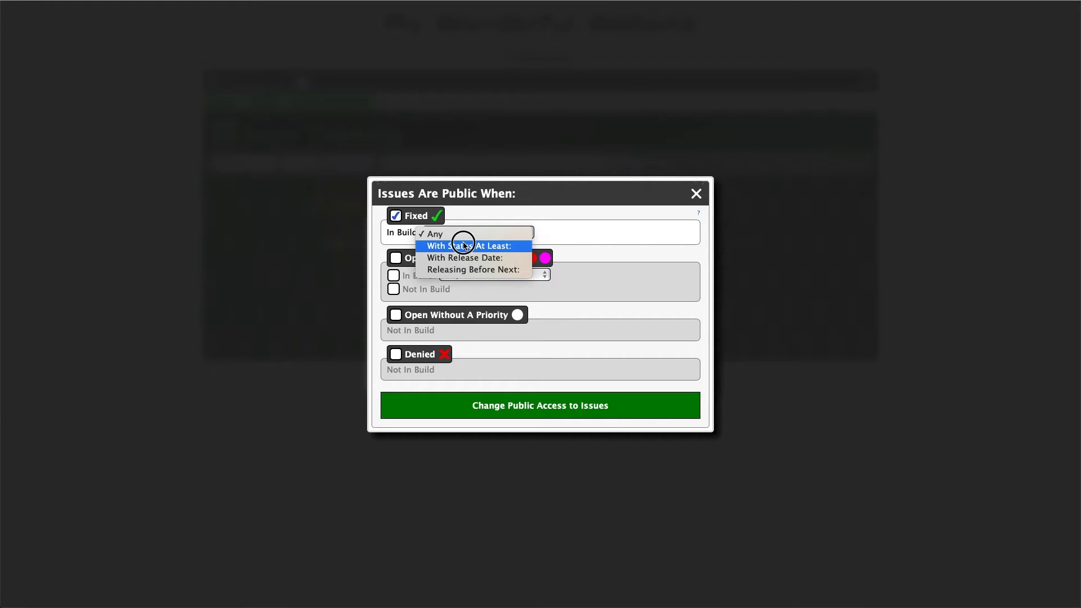
left_click(466, 246)
left_click(561, 235)
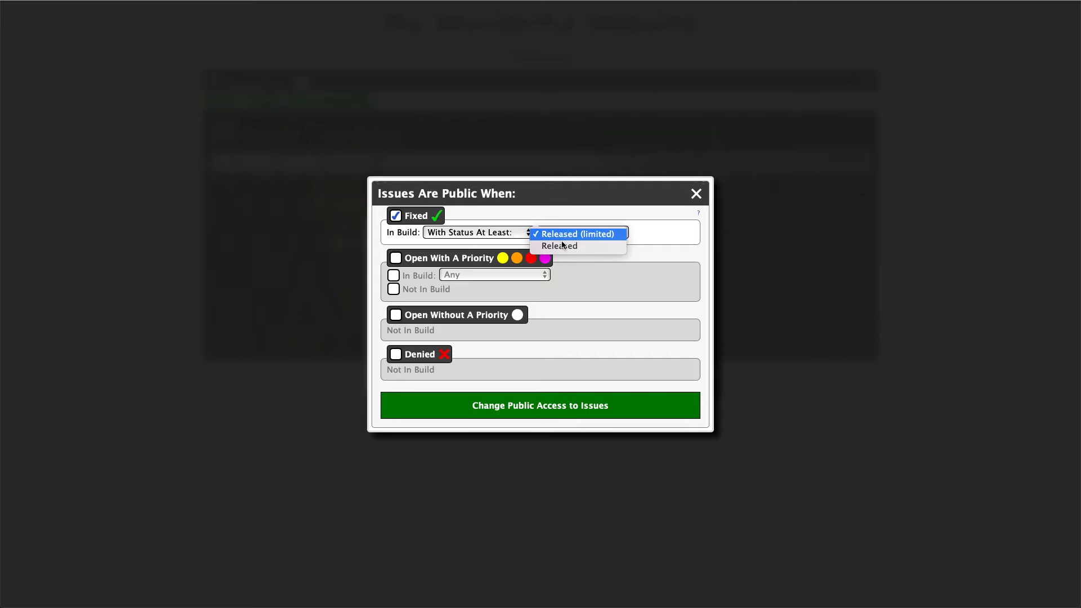
left_click(563, 244)
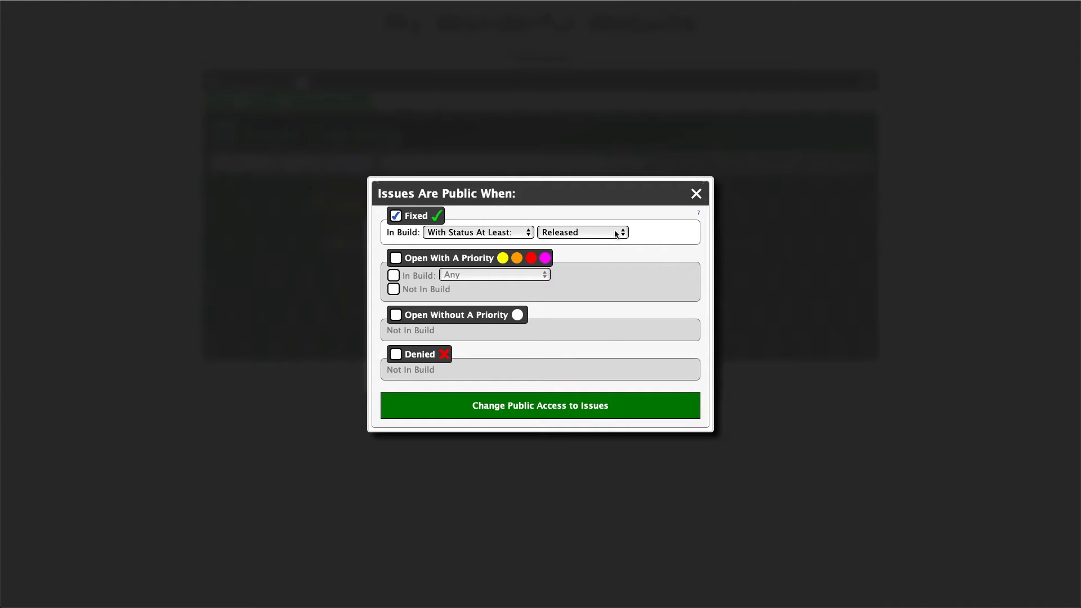
left_click(572, 409)
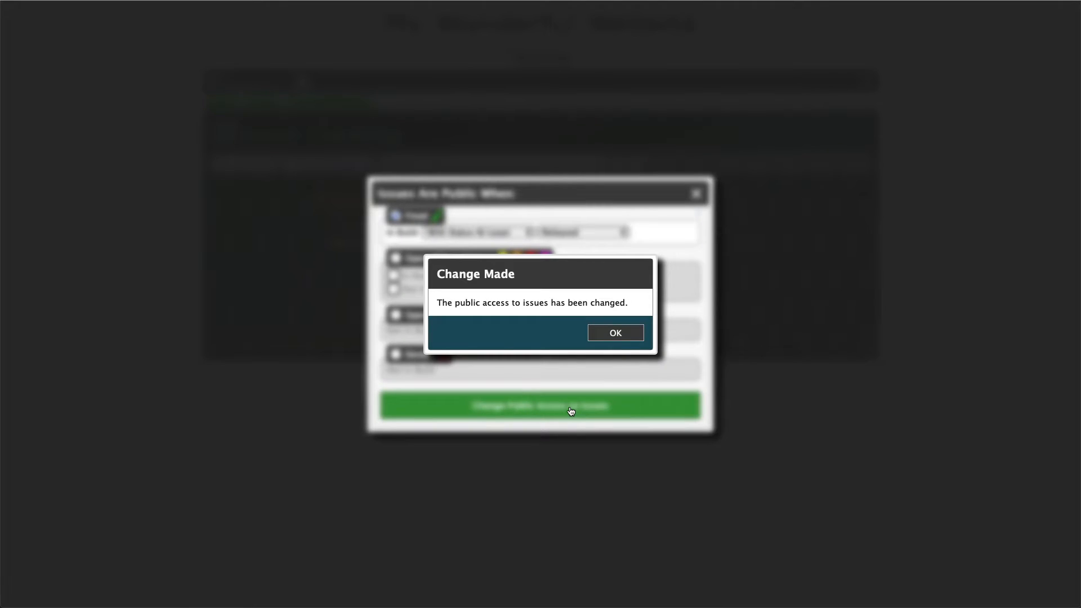
left_click(615, 334)
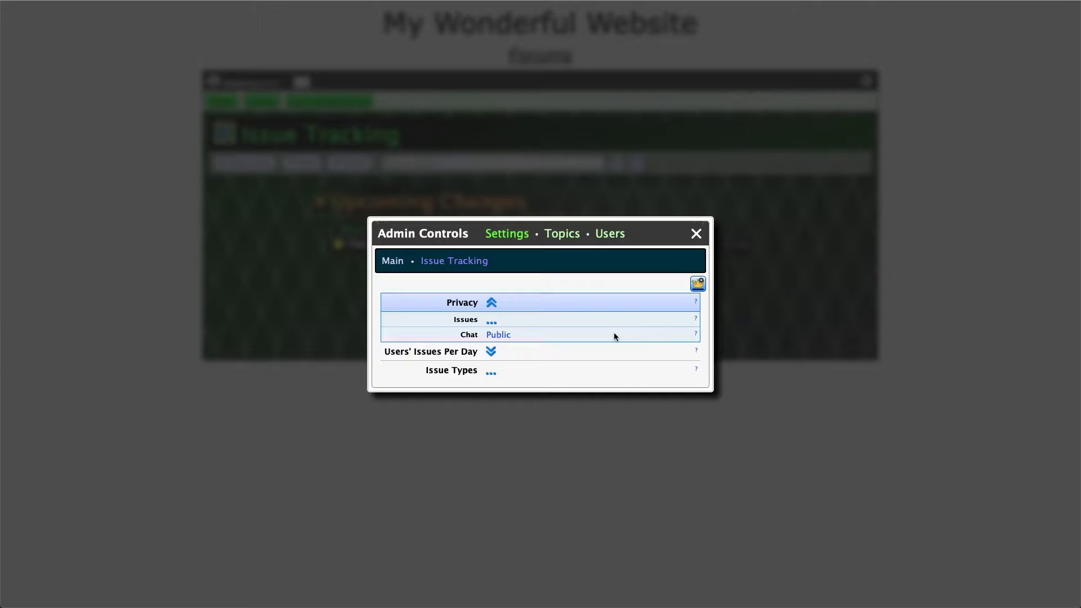
Leave the admin controls, expand the level 7 boss issue to inspect its options, and collapse it again.
left_click(696, 234)
left_click(596, 244)
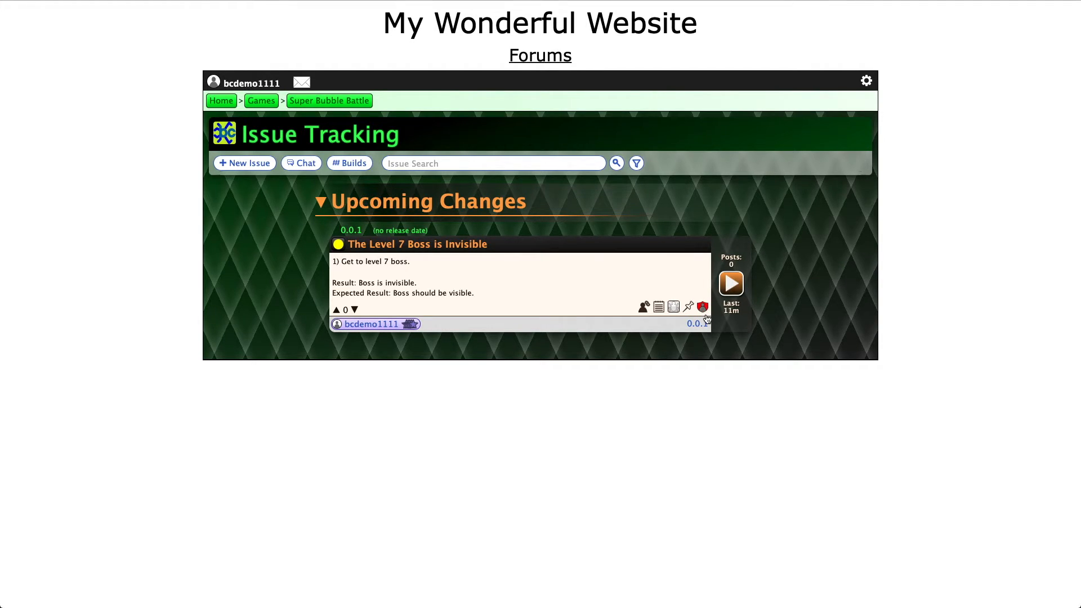
left_click(557, 251)
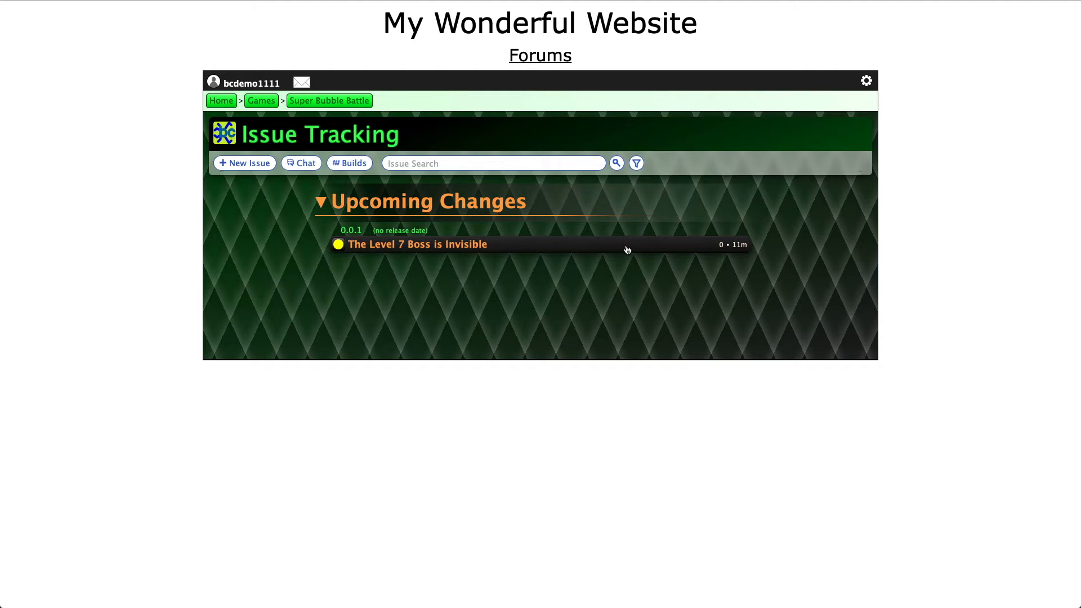
Check the chat privacy options in the Issue Tracking admin settings and close the admin controls without changing them.
left_click(867, 82)
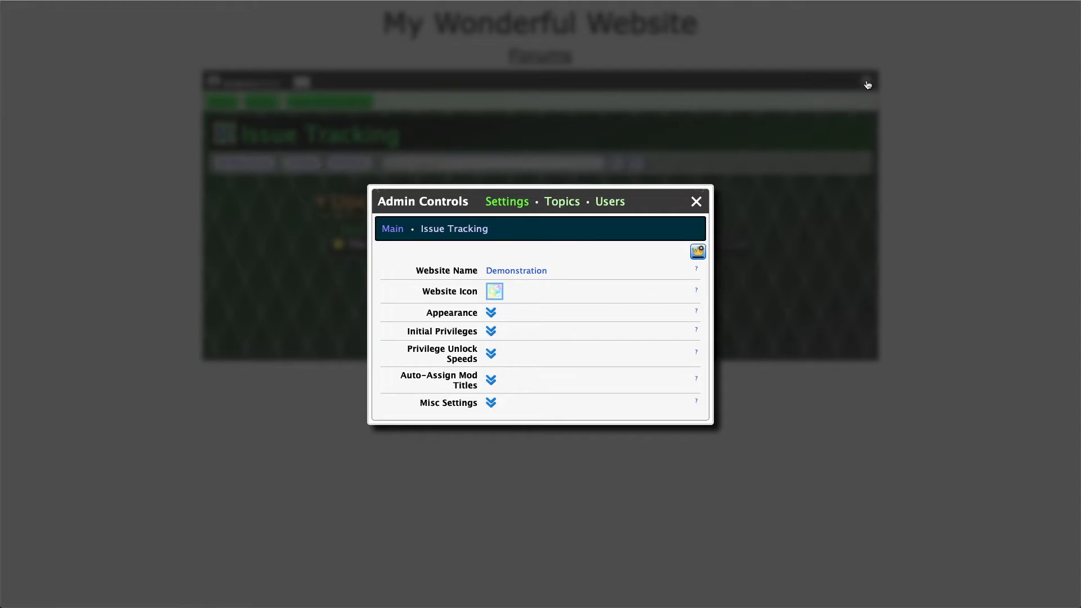
left_click(467, 228)
left_click(491, 314)
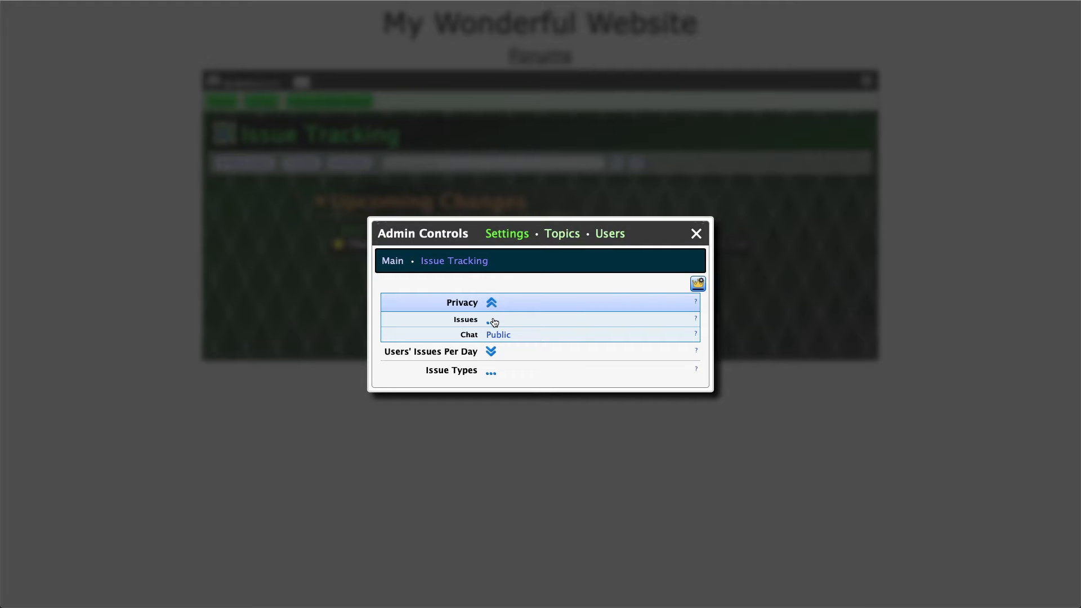
left_click(501, 336)
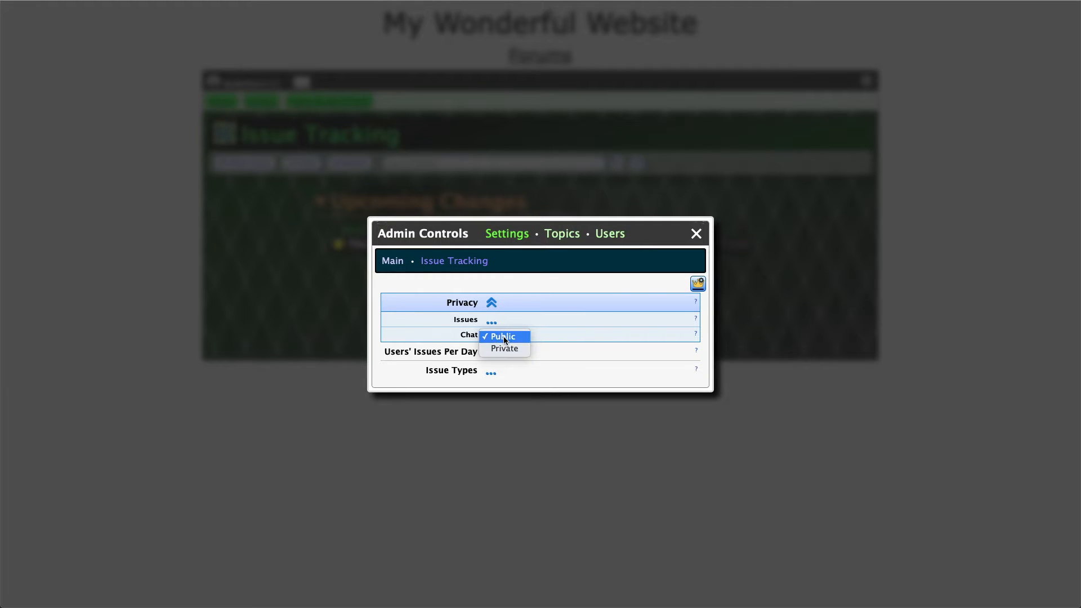
left_click(605, 343)
left_click(697, 233)
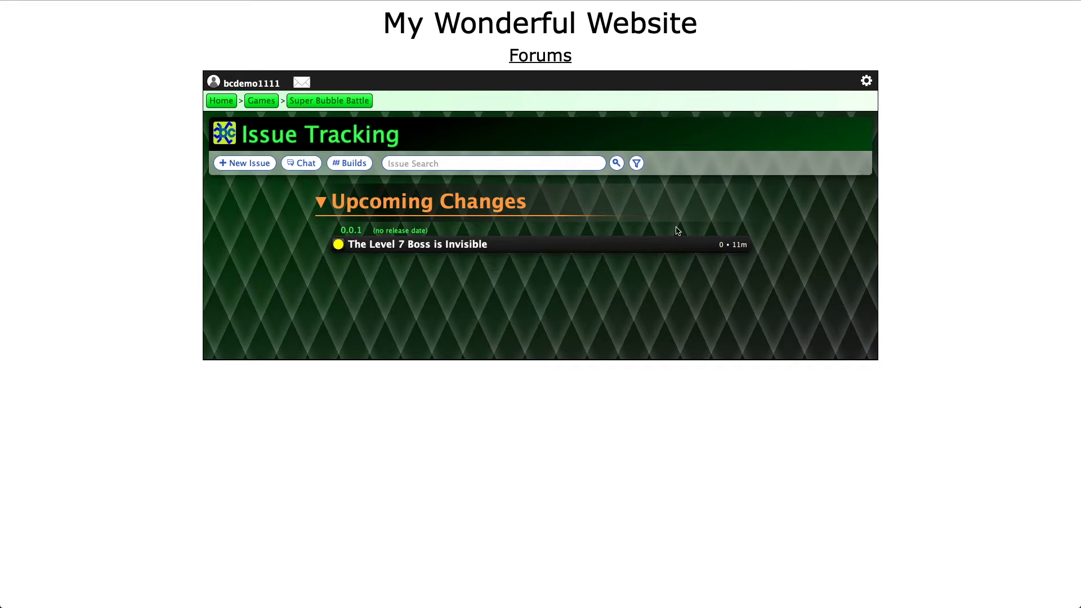
Open the Issue Tracking chatroom to view it, and close the chat again.
left_click(302, 165)
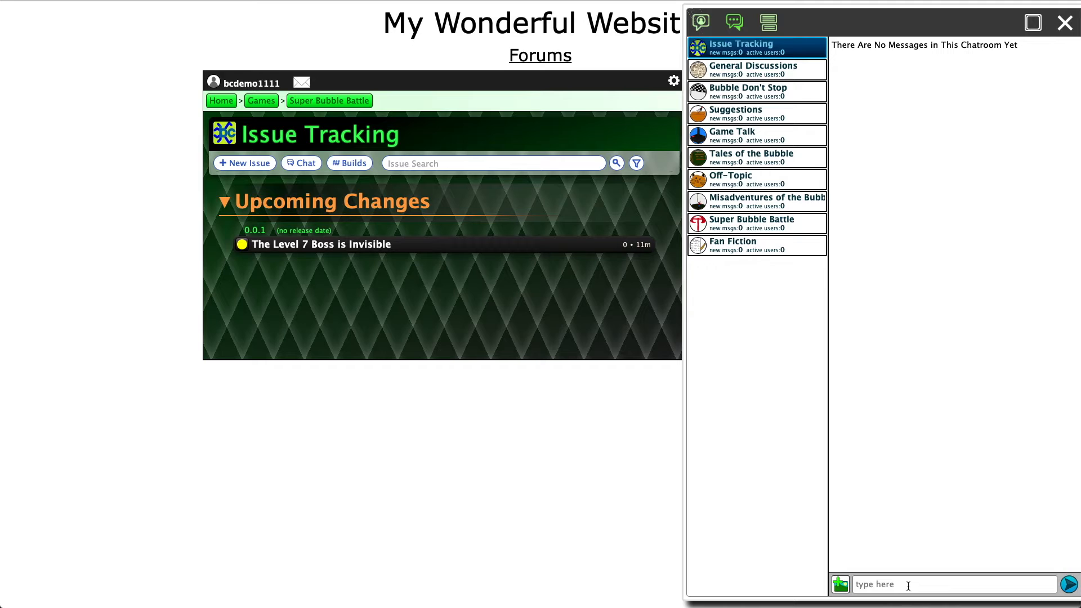
left_click(1065, 23)
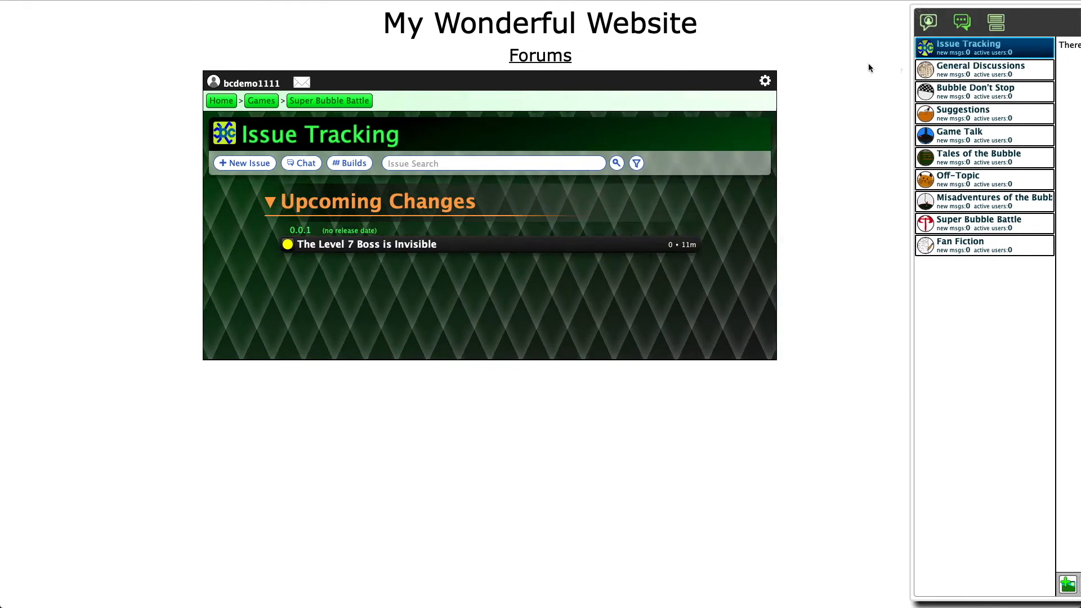
Set the initial value of users' issues per day to 1 in the Issue Tracking settings, and check the new issue form.
left_click(867, 83)
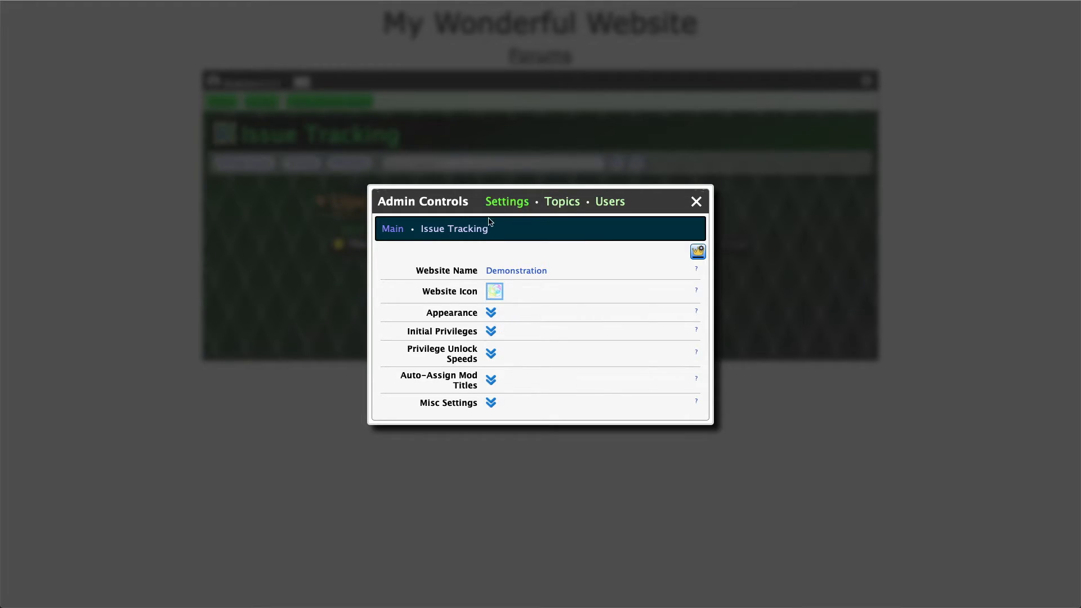
left_click(454, 228)
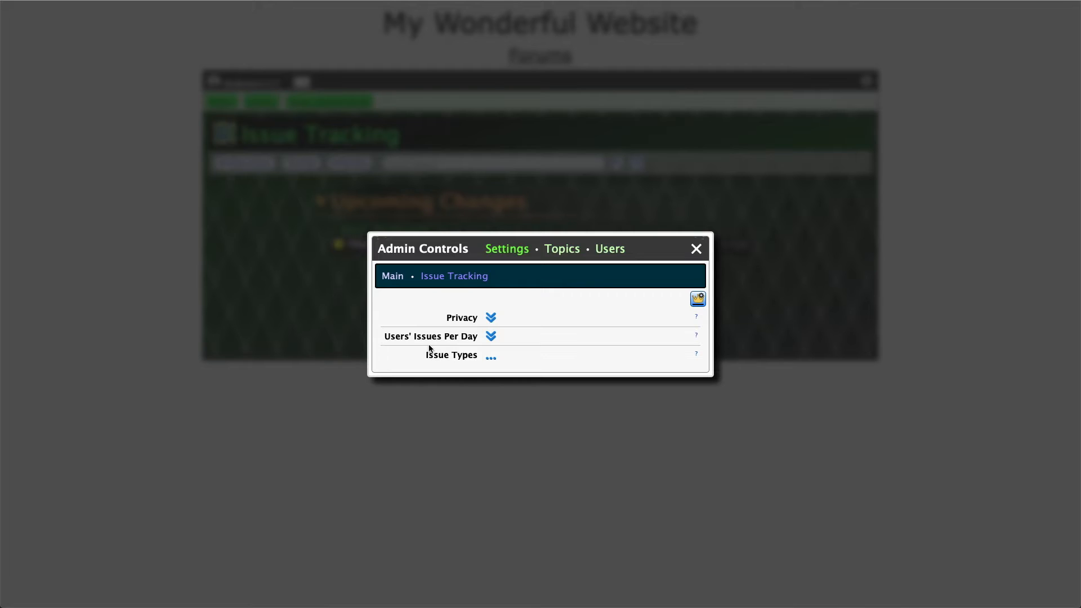
left_click(493, 338)
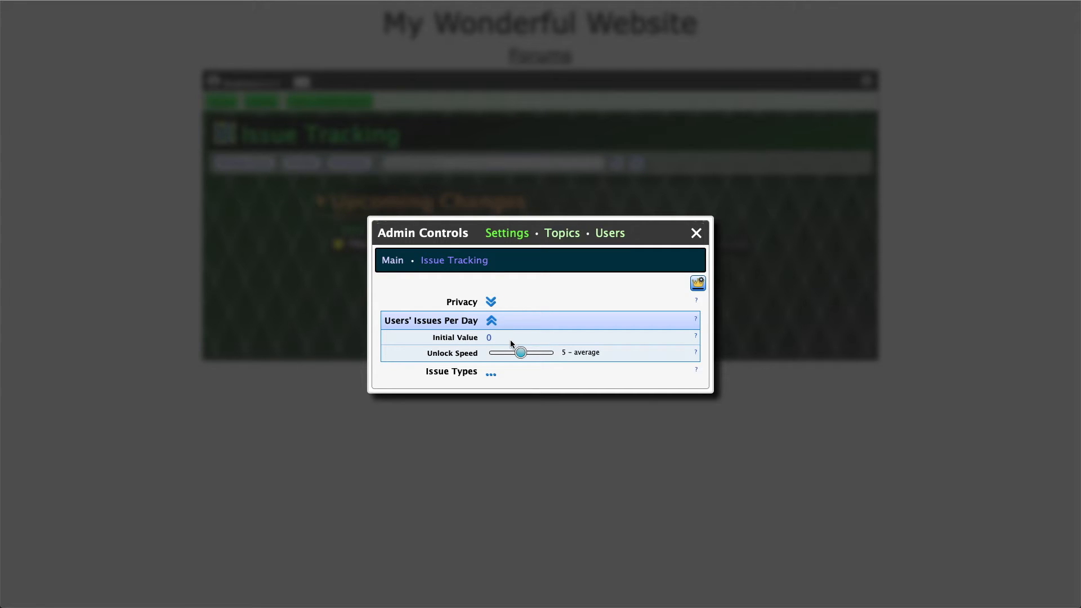
left_click(489, 338)
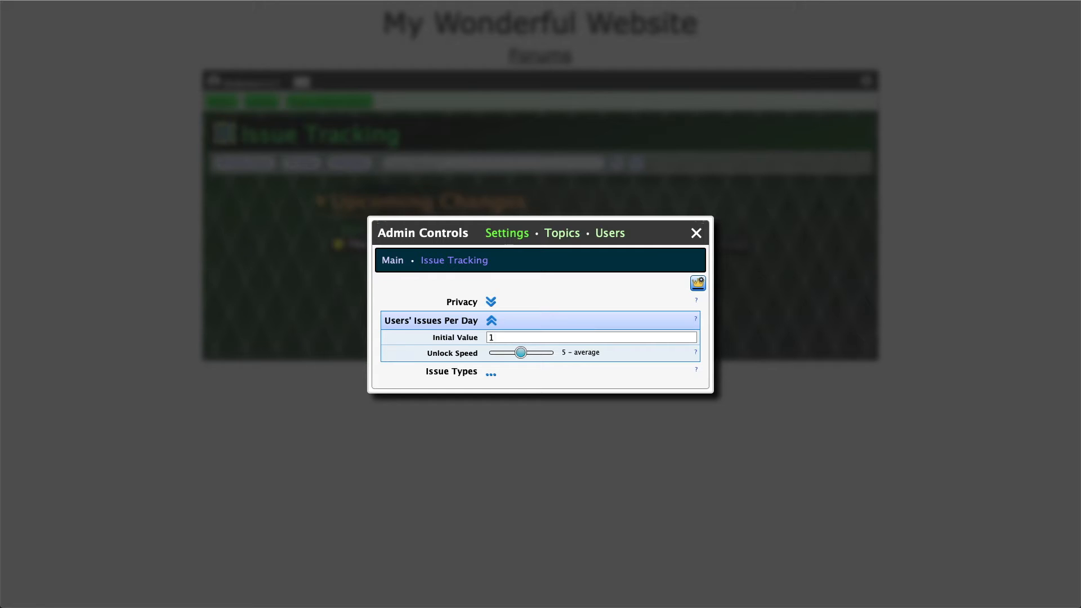
key("Return")
left_click(698, 232)
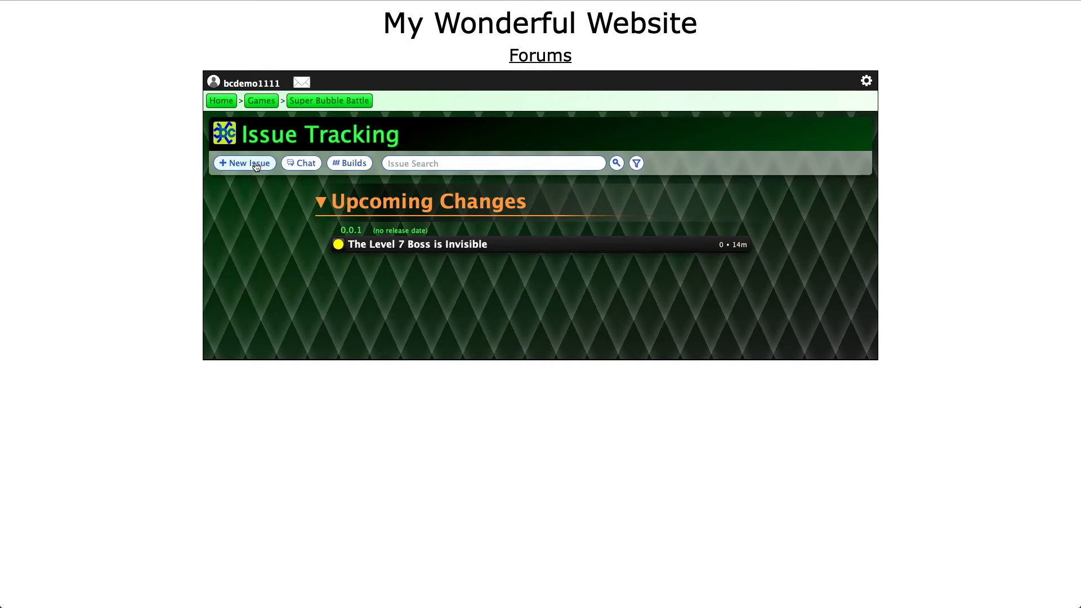
left_click(250, 164)
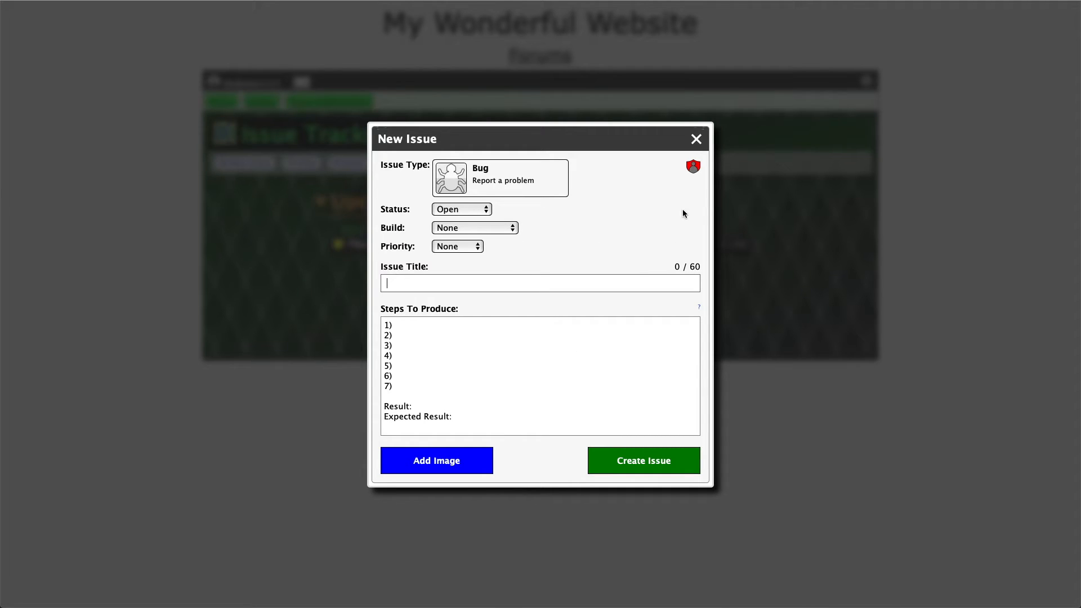
left_click(696, 140)
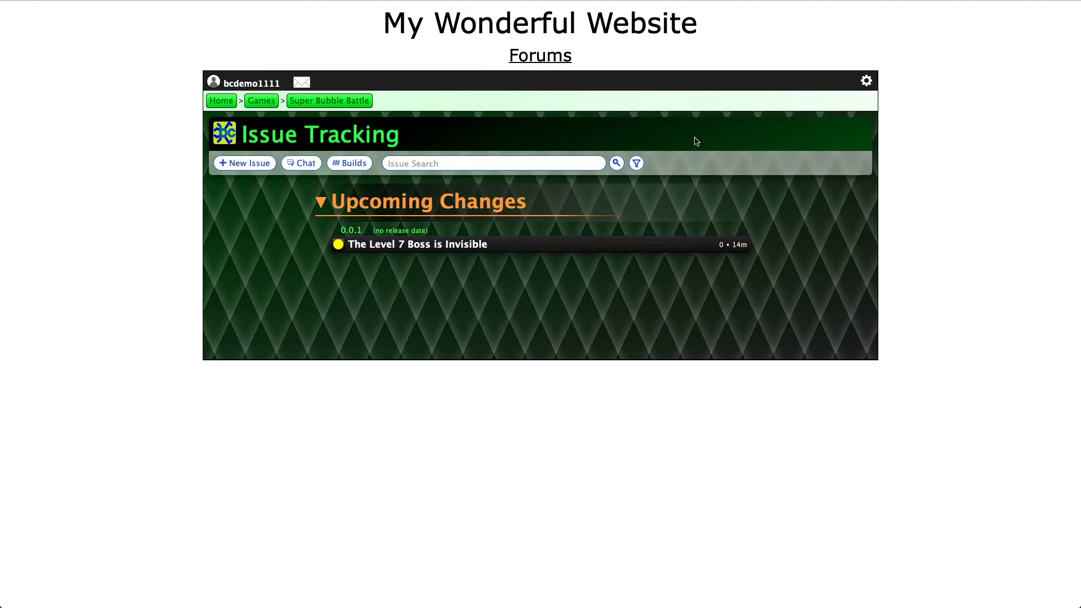
Set the initial value of users' issues per day to 0 and its unlock speed to 0 - unchanging in the Issue Tracking settings.
left_click(867, 83)
left_click(454, 228)
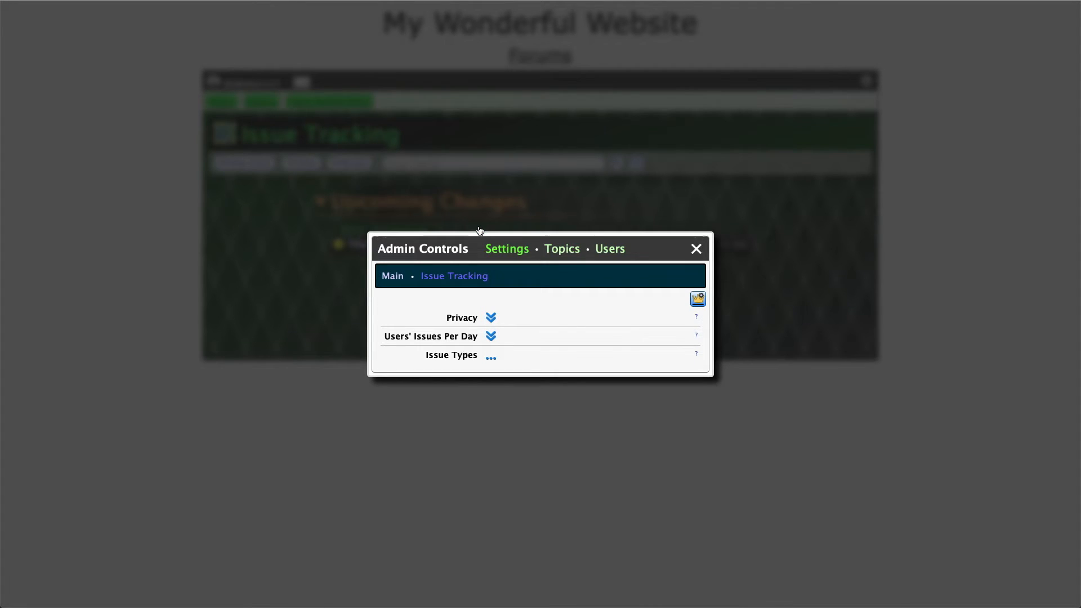
left_click(491, 338)
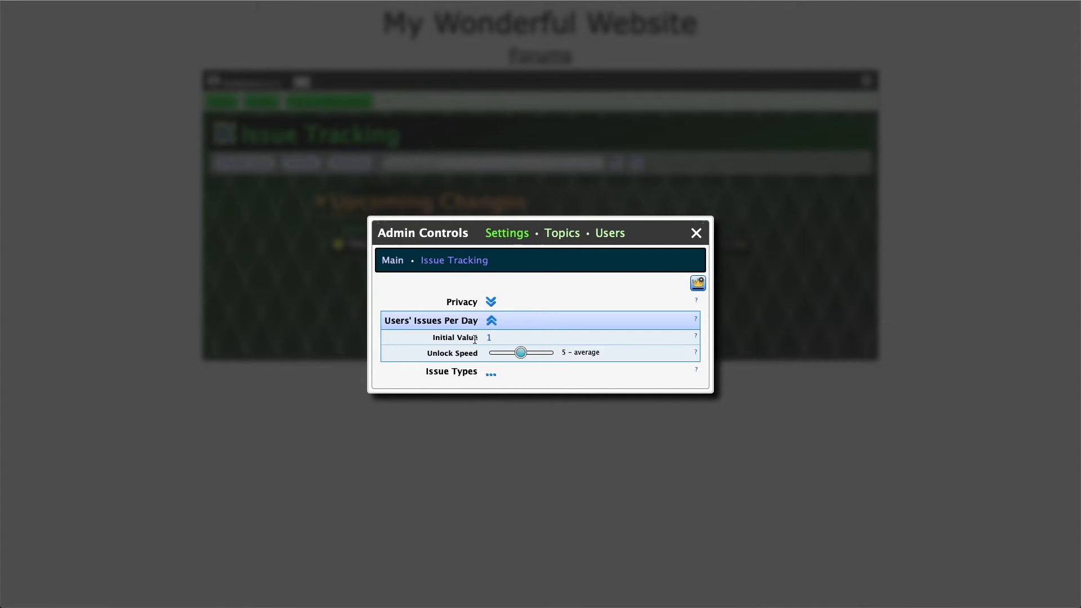
left_click(490, 342)
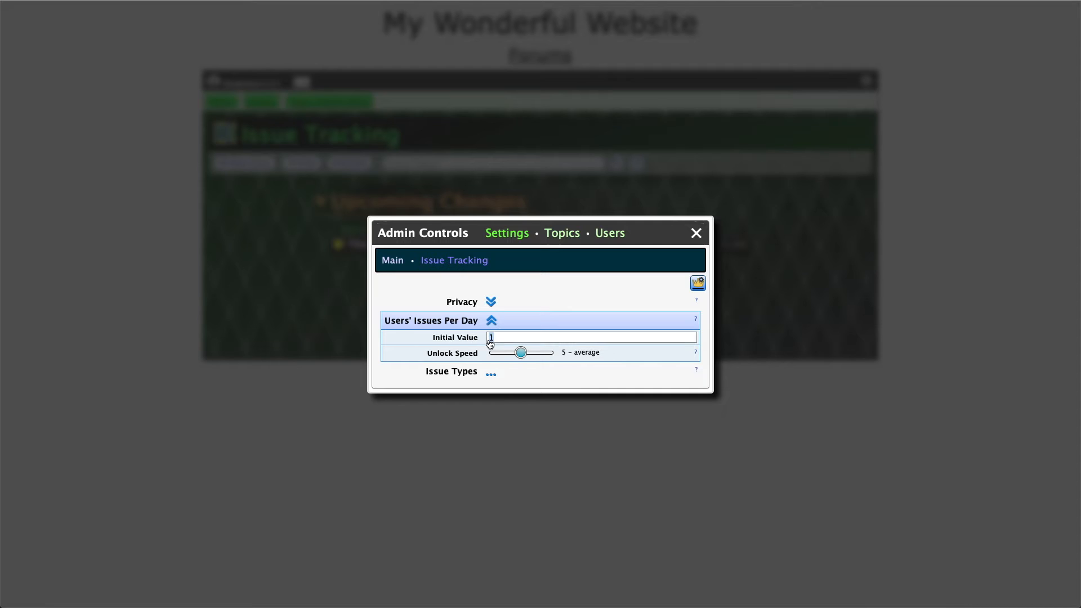
type("0")
key("Return")
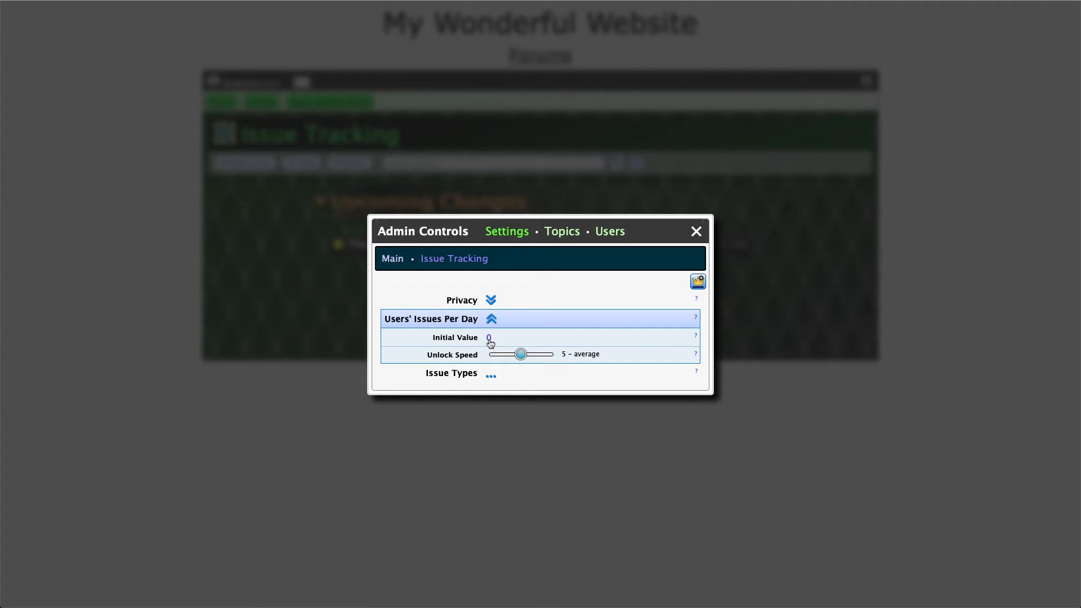
left_click_drag(521, 355, 470, 360)
Review the available issue types in the Issue Tracking settings and close the admin controls.
left_click(492, 377)
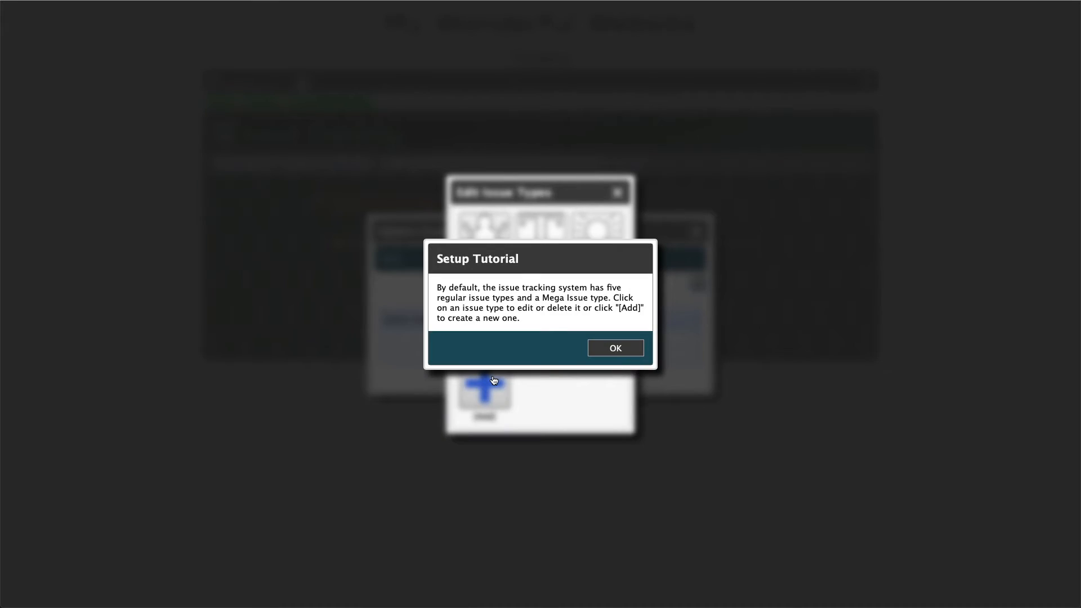
left_click(593, 355)
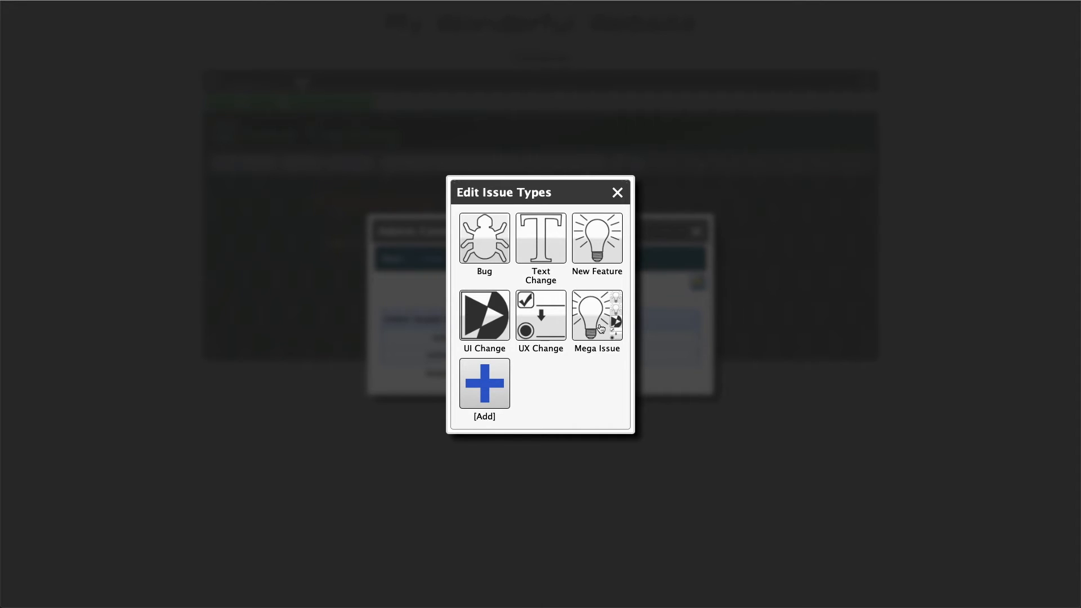
left_click(618, 193)
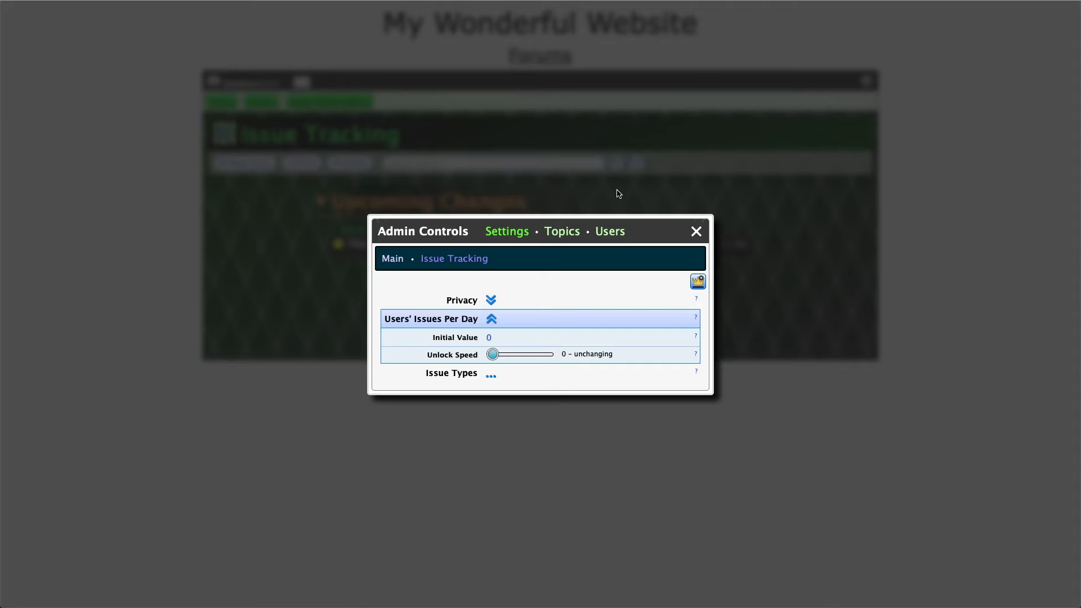
left_click(696, 231)
Start a new issue, choose the New Feature type, and read the help for its description field.
left_click(264, 167)
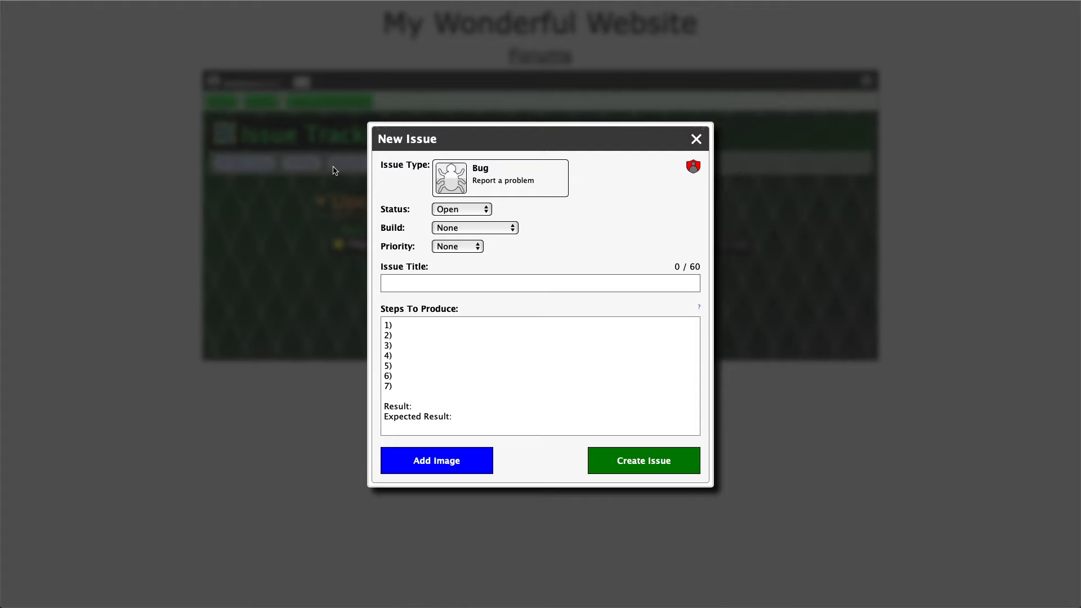
left_click(450, 186)
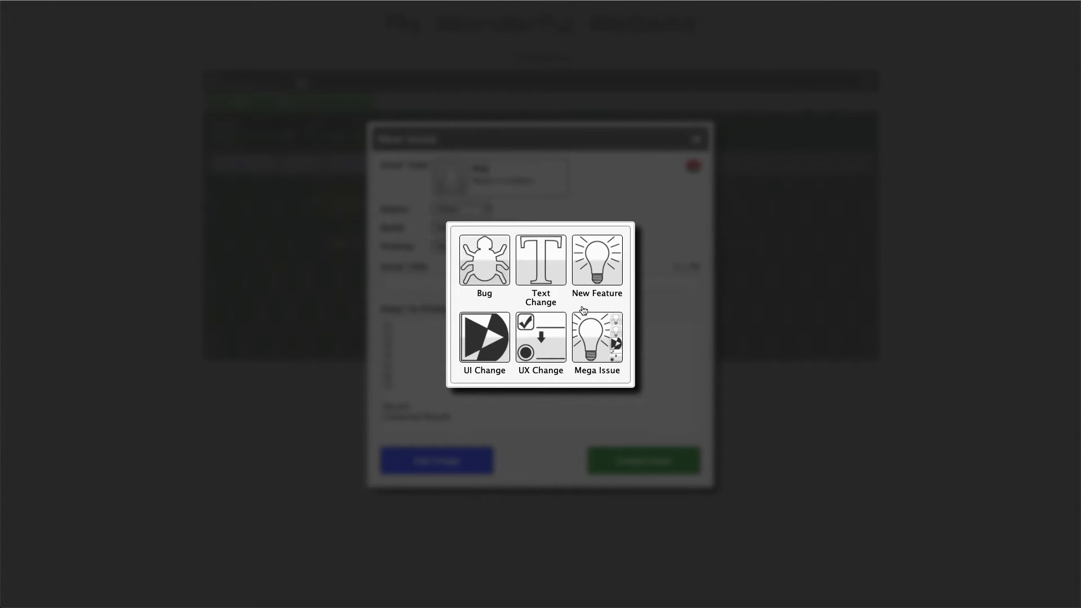
left_click(604, 262)
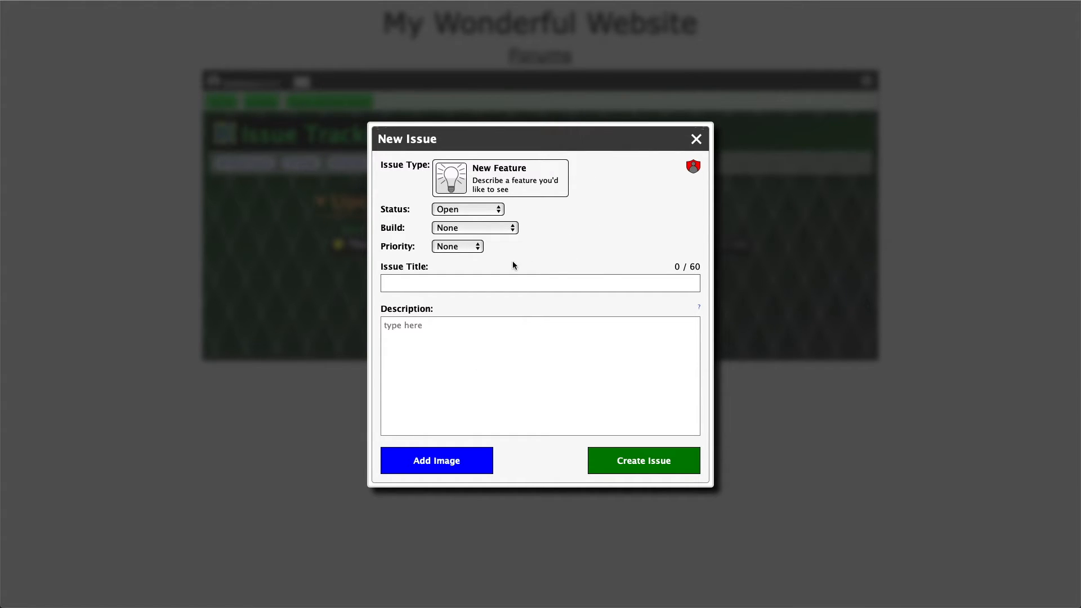
left_click_drag(430, 310, 377, 310)
left_click(701, 310)
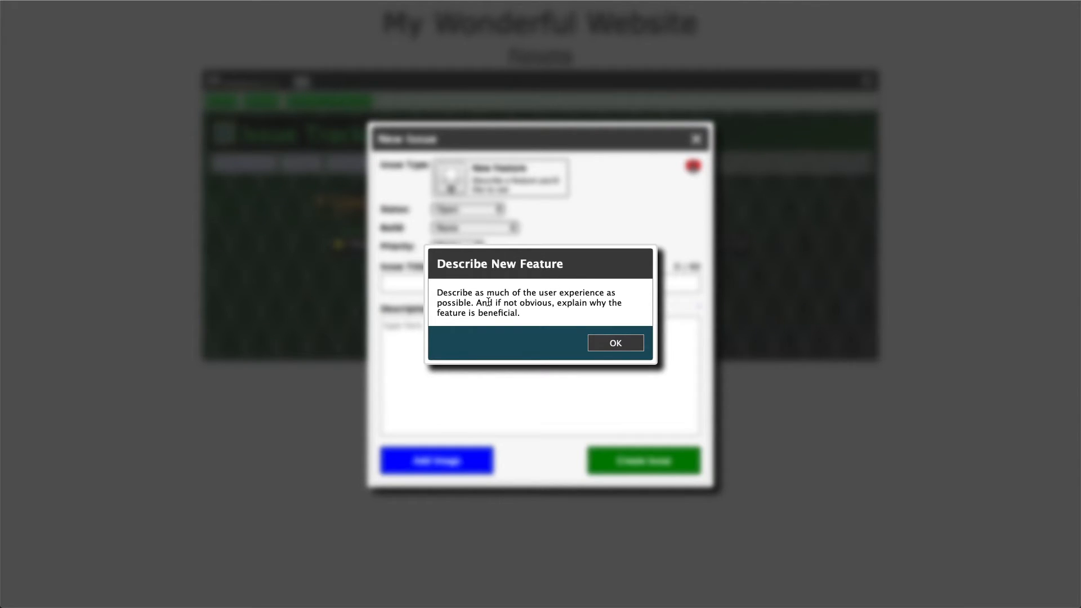
left_click(619, 341)
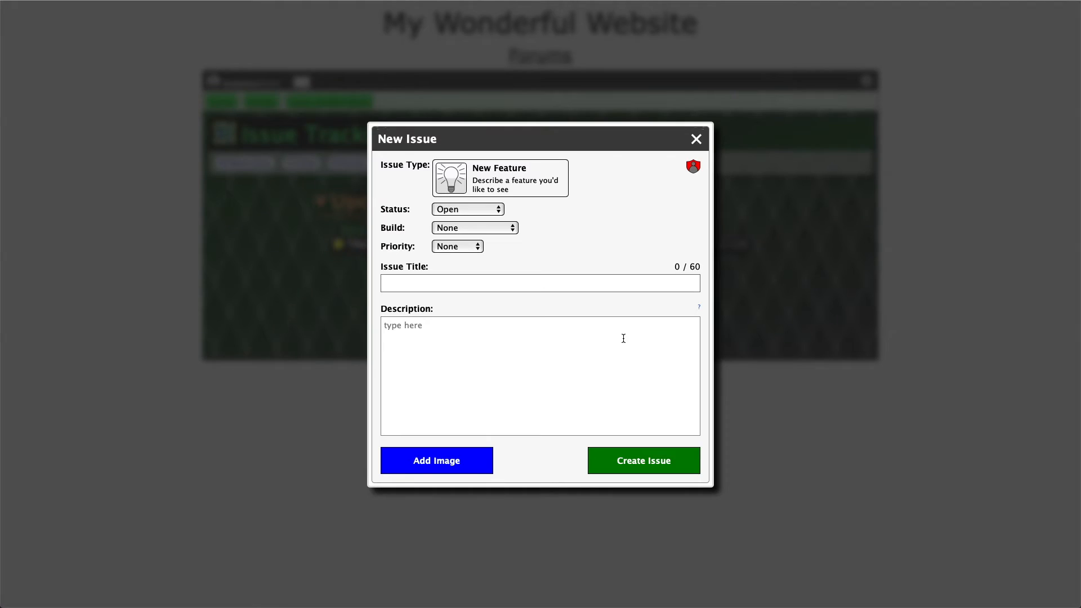
Switch the new issue to the Bug type, examine its help and default steps template, and close the form without creating it.
left_click(468, 195)
left_click(482, 260)
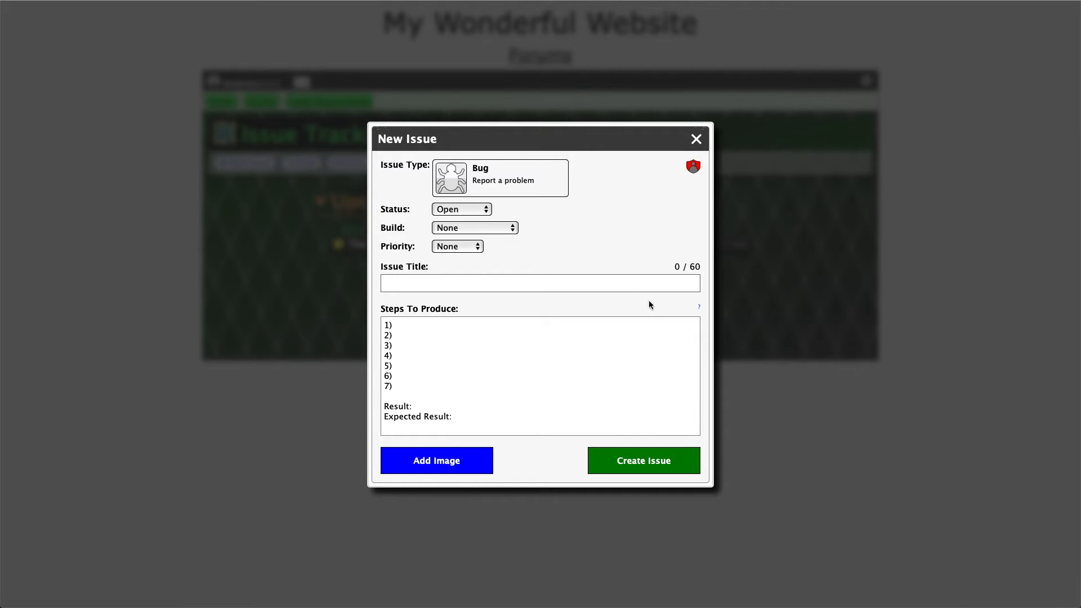
left_click(700, 310)
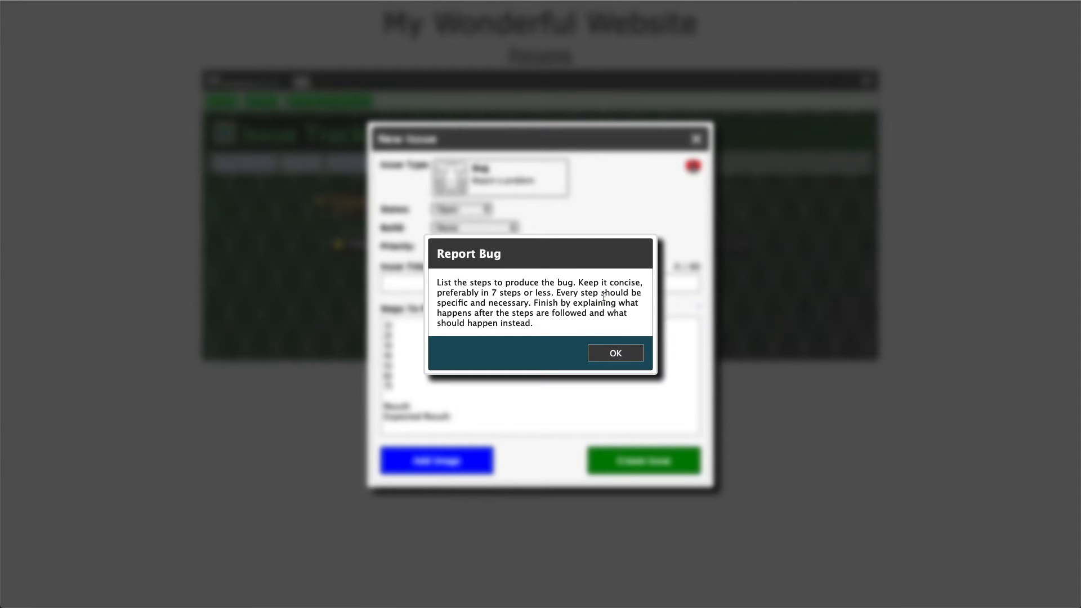
left_click(608, 355)
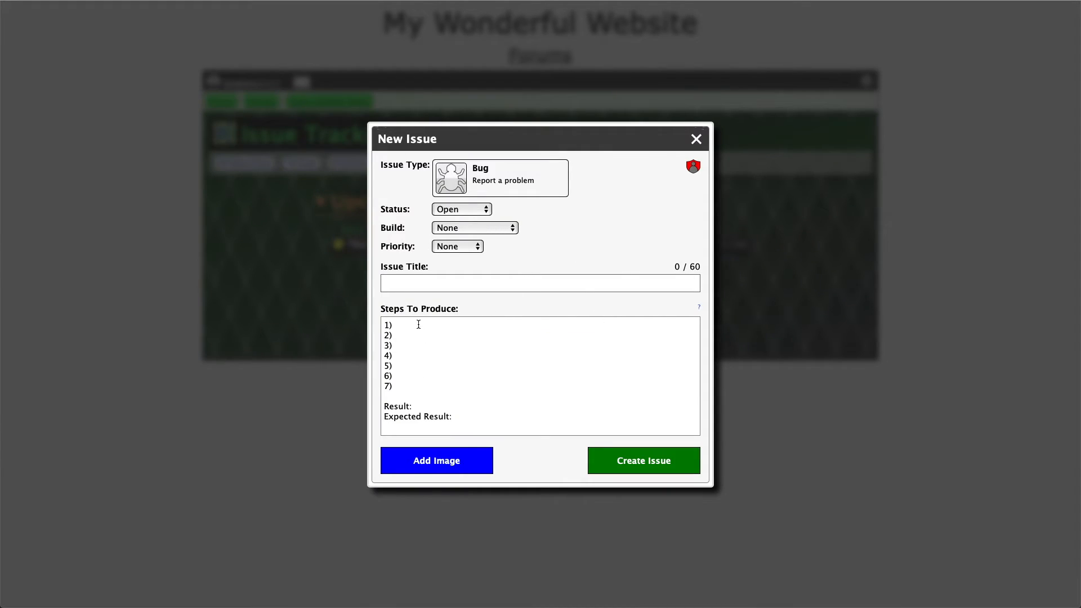
left_click_drag(386, 325, 489, 421)
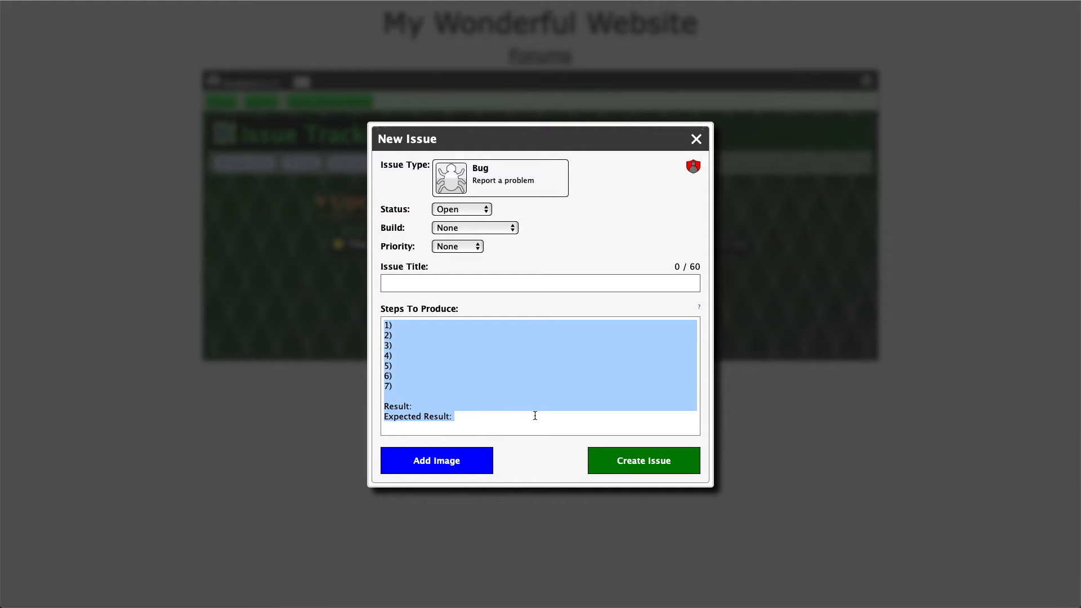
left_click(696, 140)
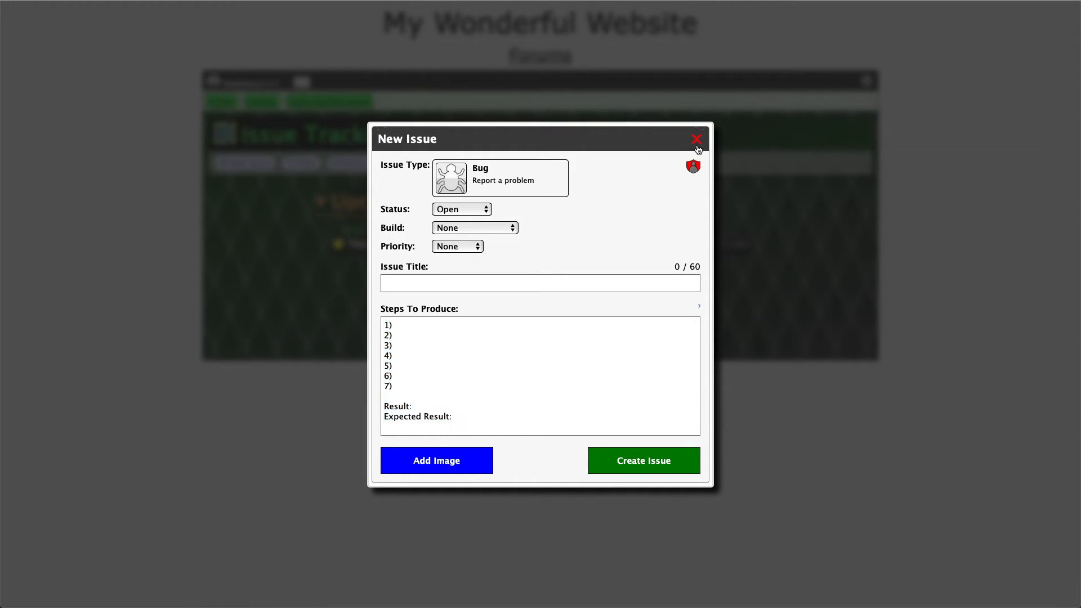
Inspect the New Feature issue type's editable properties and name in the Issue Tracking settings, and close the admin controls without changing them.
left_click(867, 82)
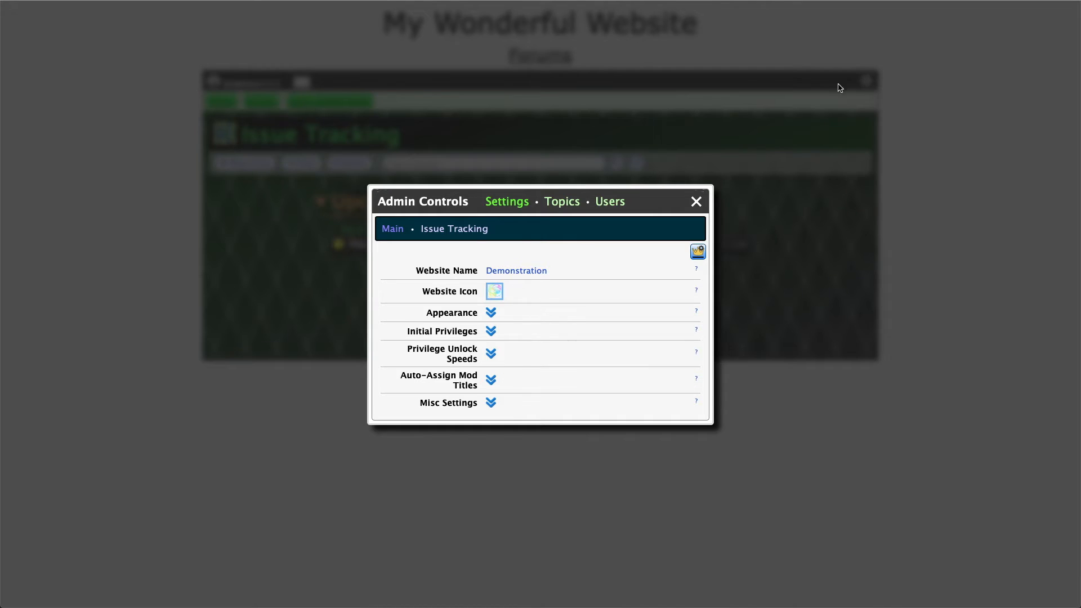
left_click(461, 228)
left_click(491, 360)
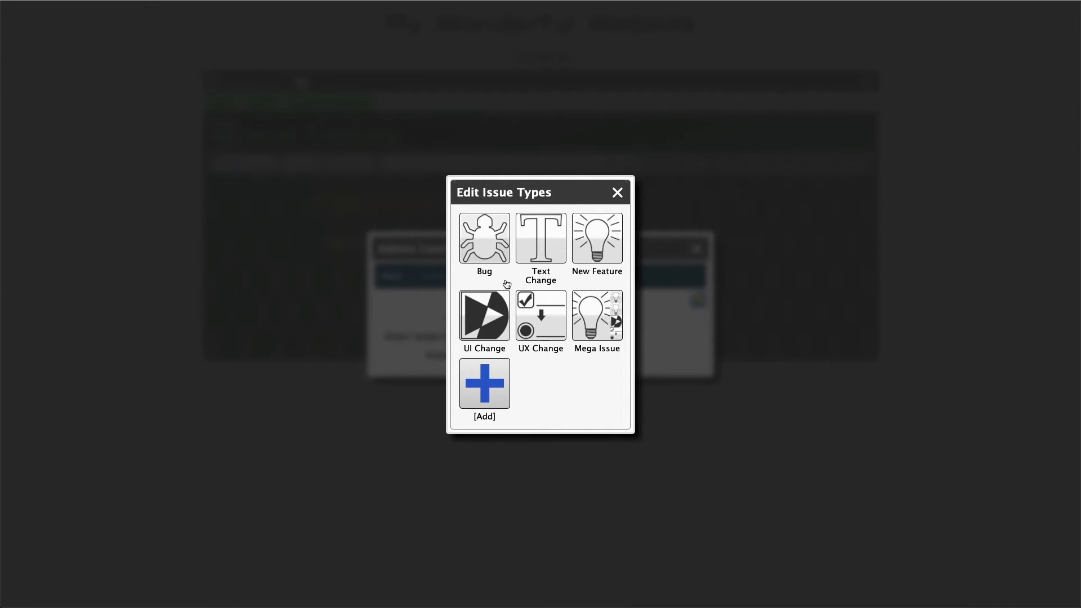
left_click(596, 241)
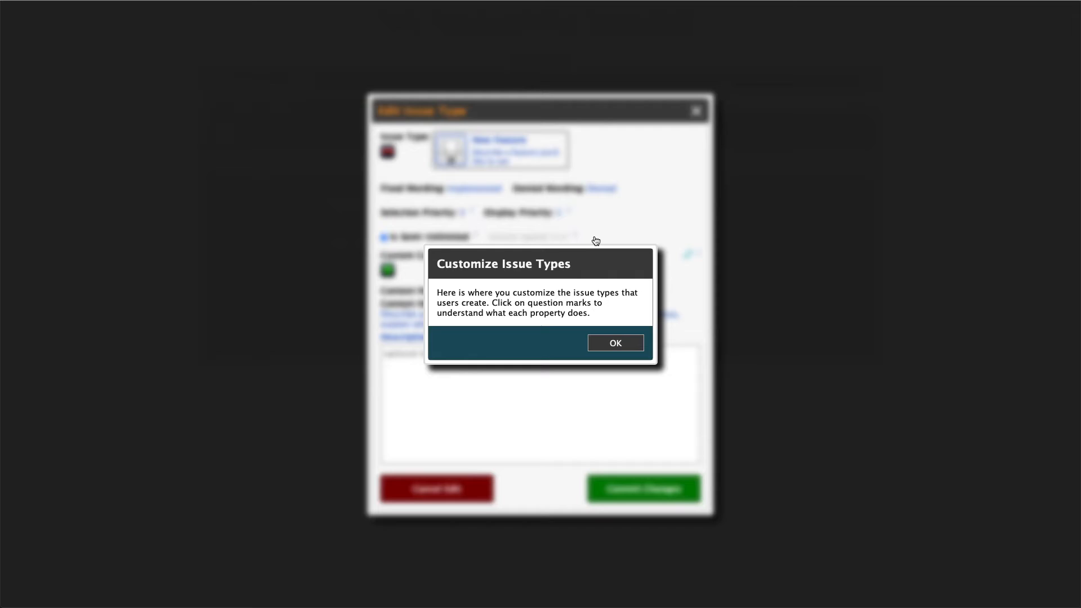
left_click(616, 343)
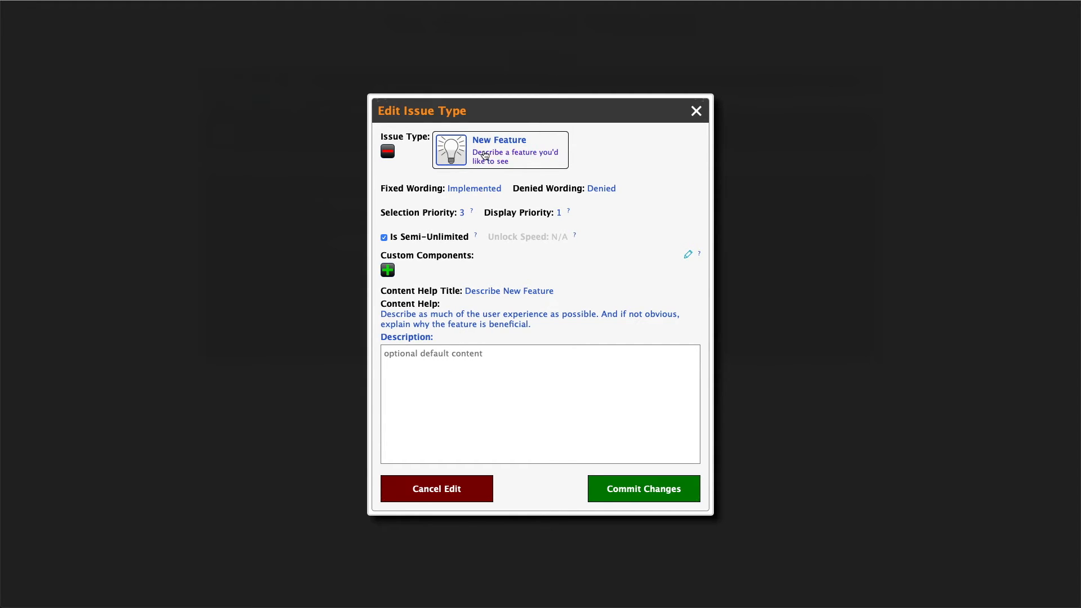
left_click(510, 143)
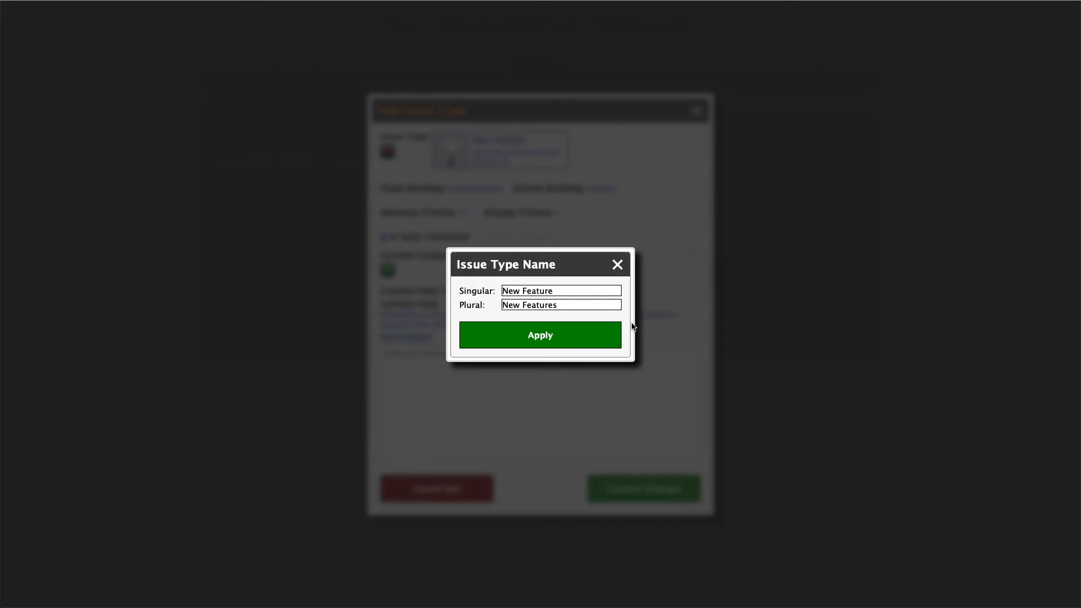
left_click(617, 266)
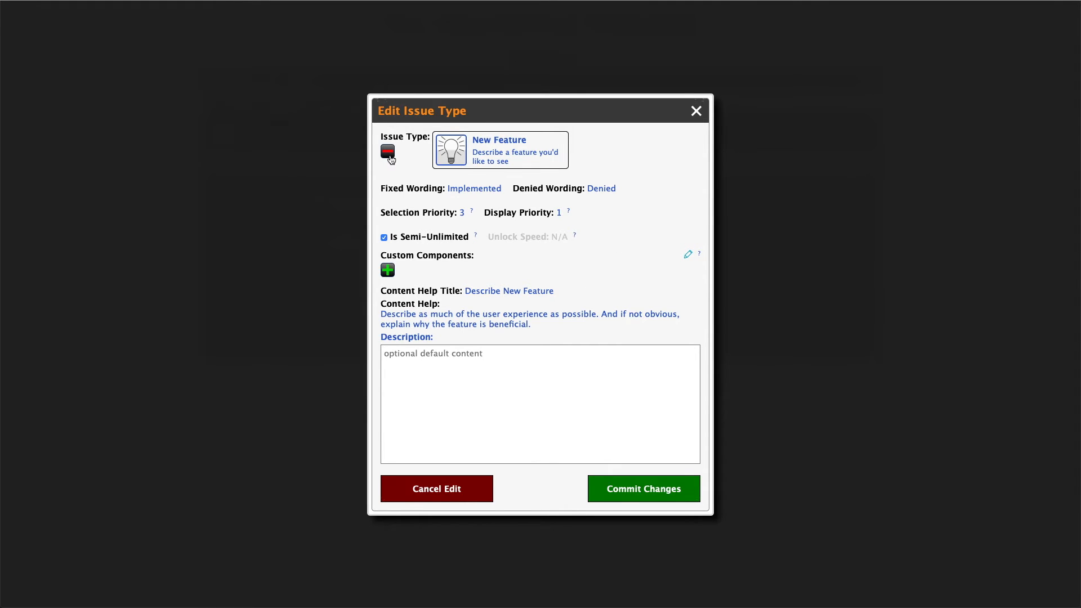
left_click(696, 111)
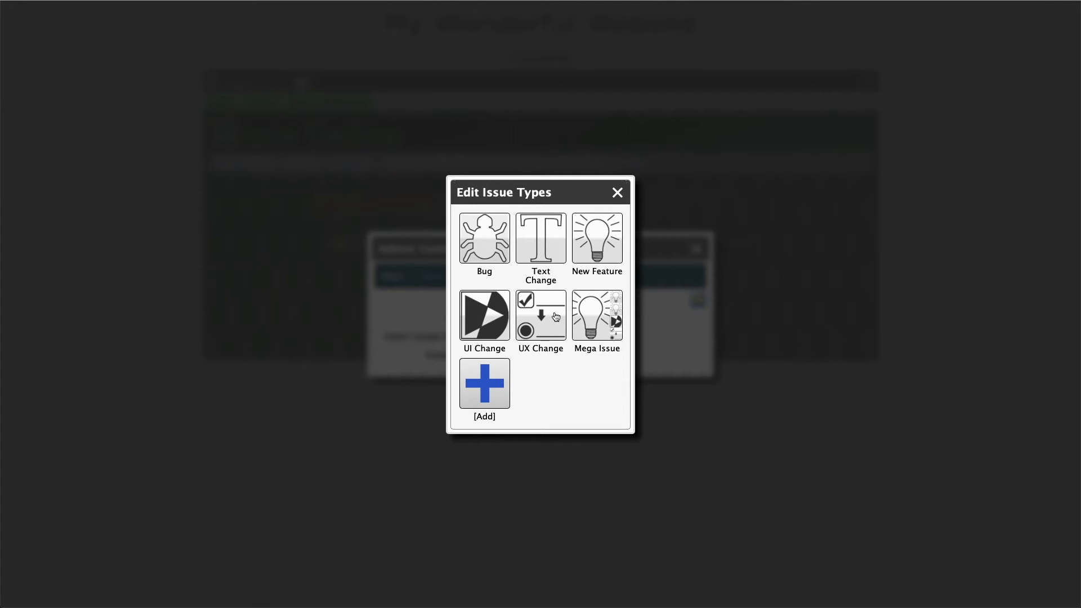
left_click(618, 193)
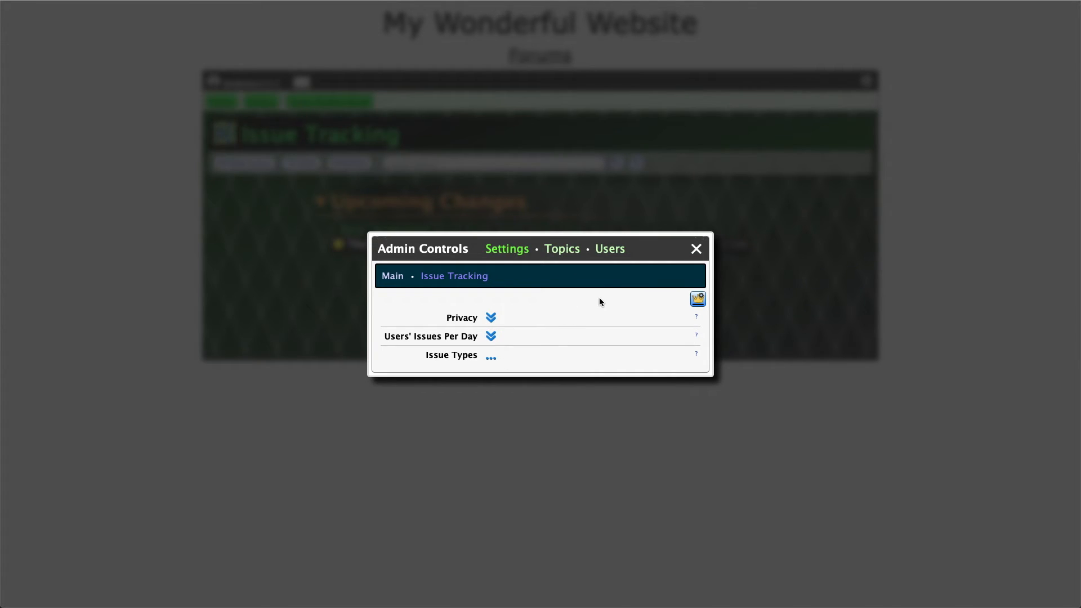
left_click(697, 251)
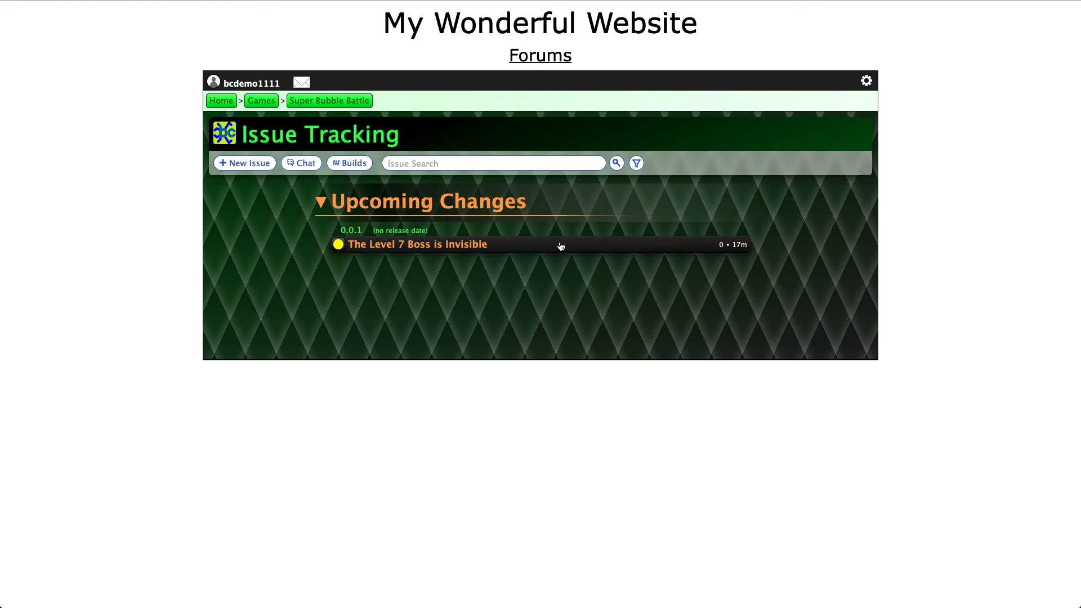
Open the appearance settings for issues and display the issue "The Level 7 Boss is Invisible" to preview them.
left_click(866, 80)
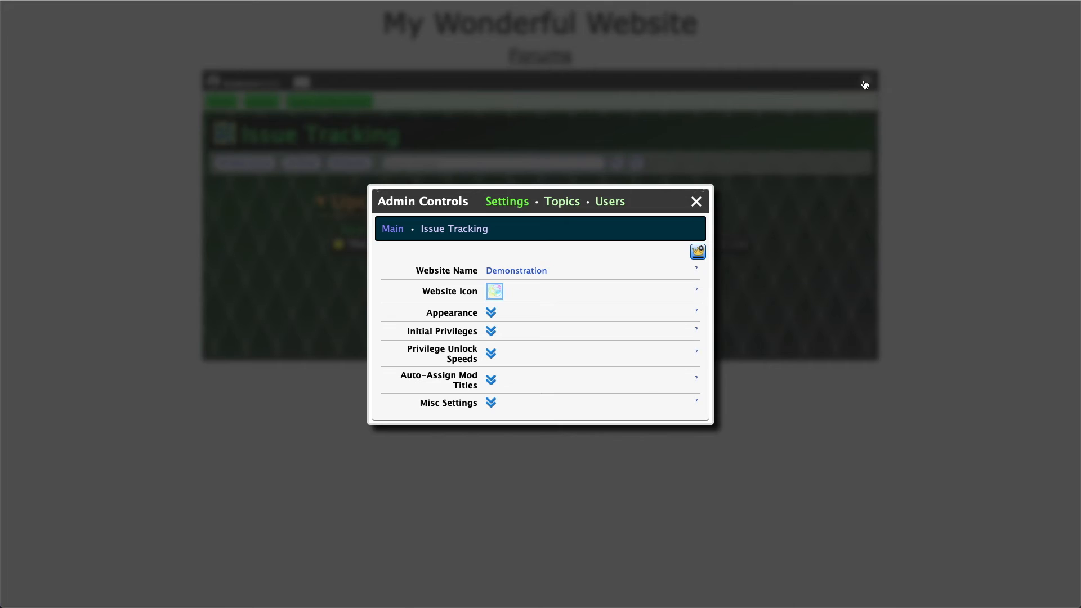
left_click(490, 315)
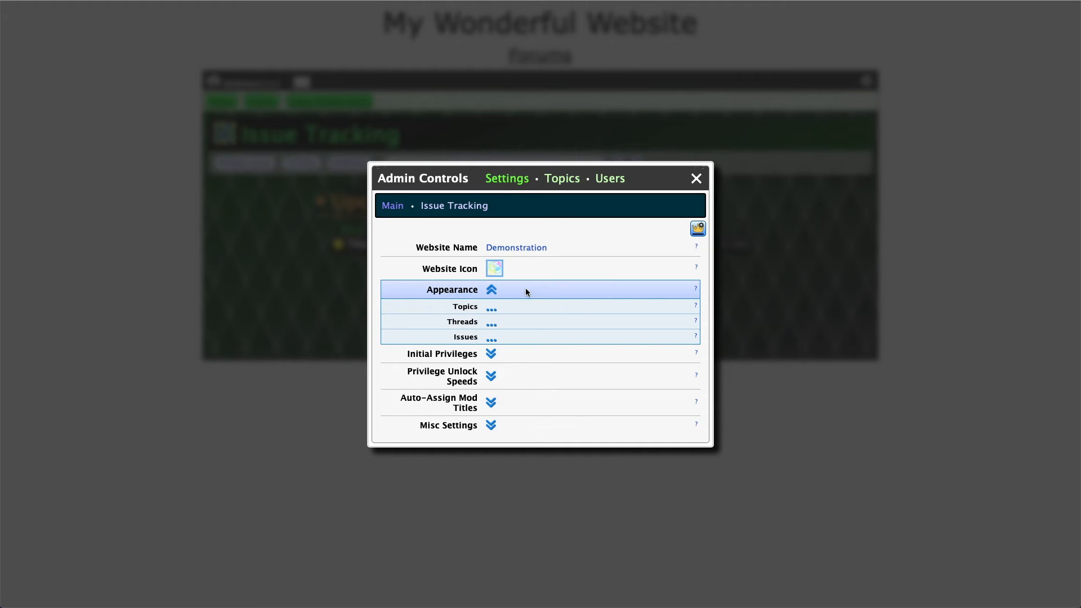
left_click(492, 340)
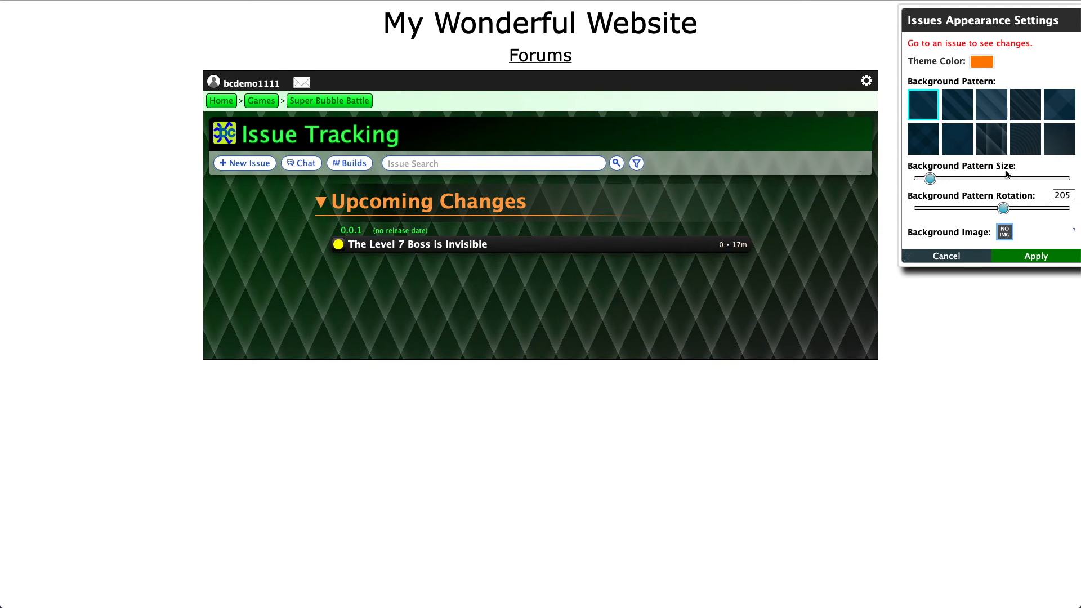
left_click(545, 250)
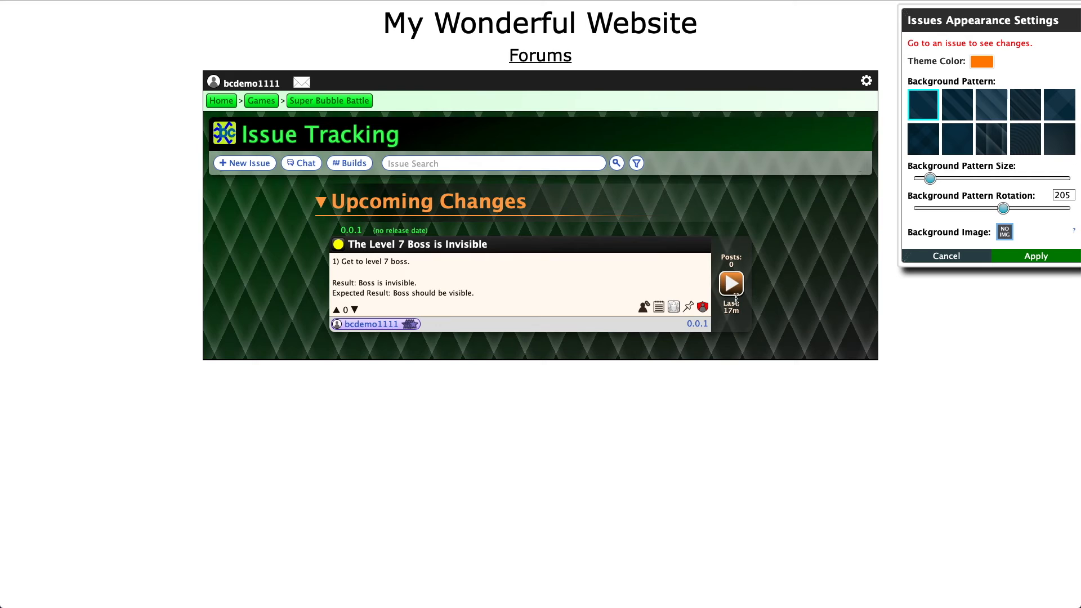
left_click(737, 288)
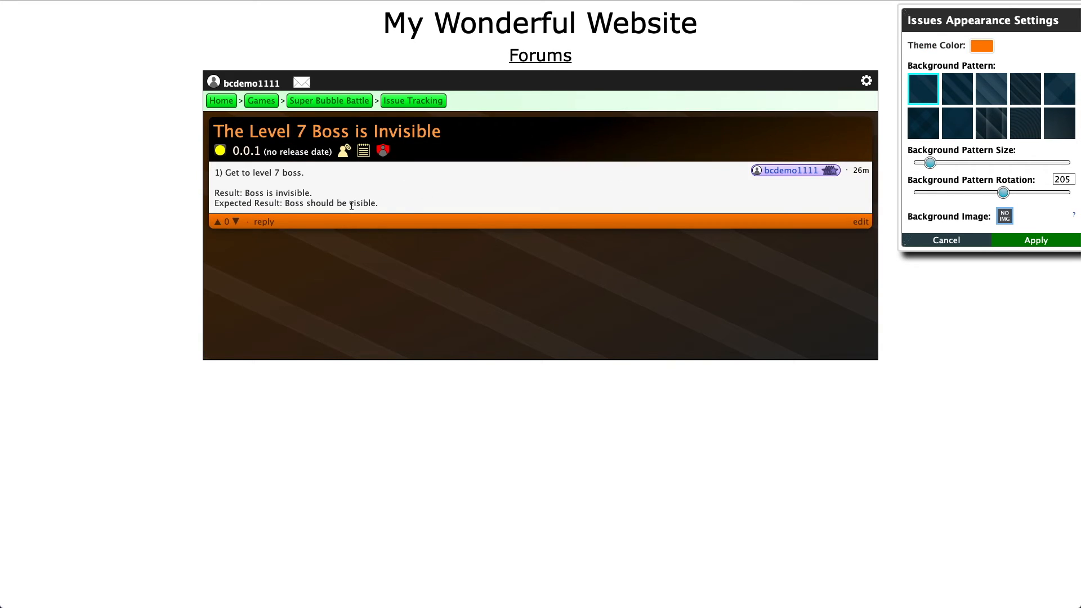
Set the theme color for issues to bright red using the color spectrum.
left_click(982, 49)
left_click(981, 163)
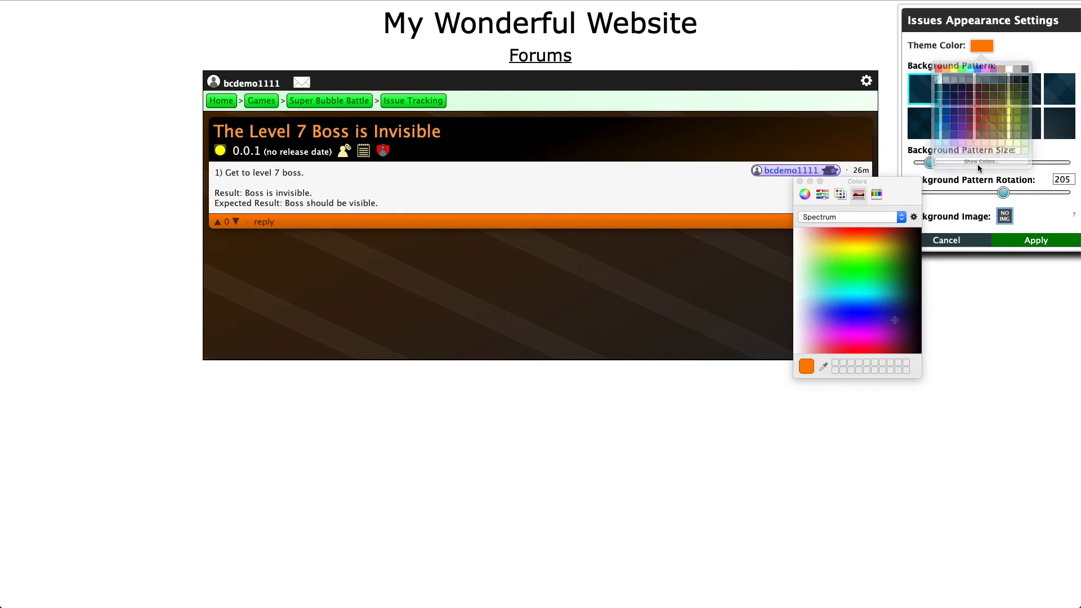
left_click_drag(873, 292, 859, 233)
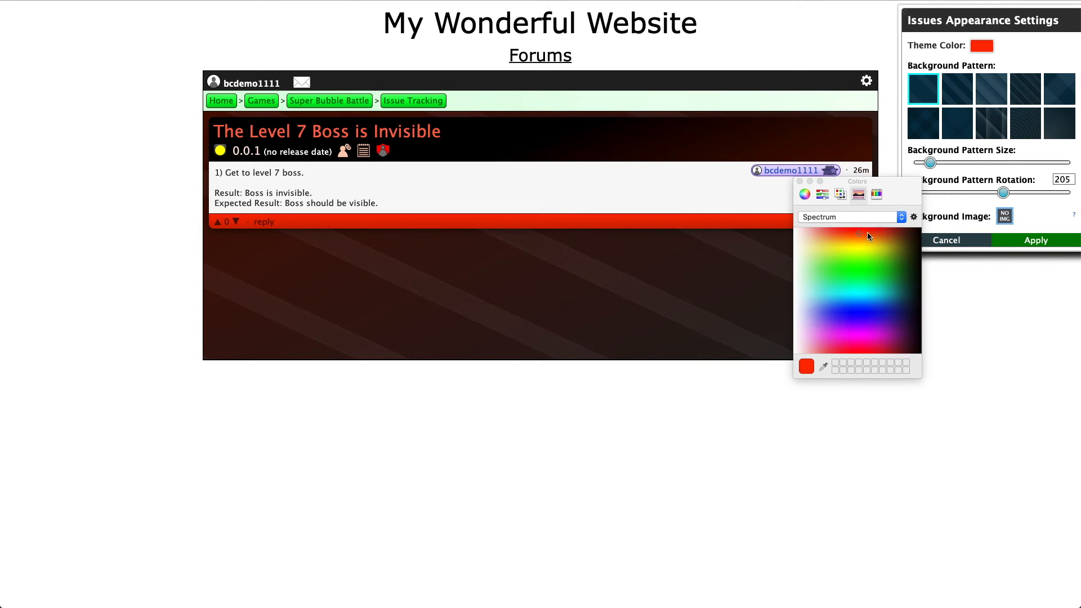
left_click(800, 181)
Give issues the dark diamond background pattern with start position 225 and a slightly larger size, and apply the appearance.
left_click(952, 97)
left_click(954, 127)
left_click(926, 125)
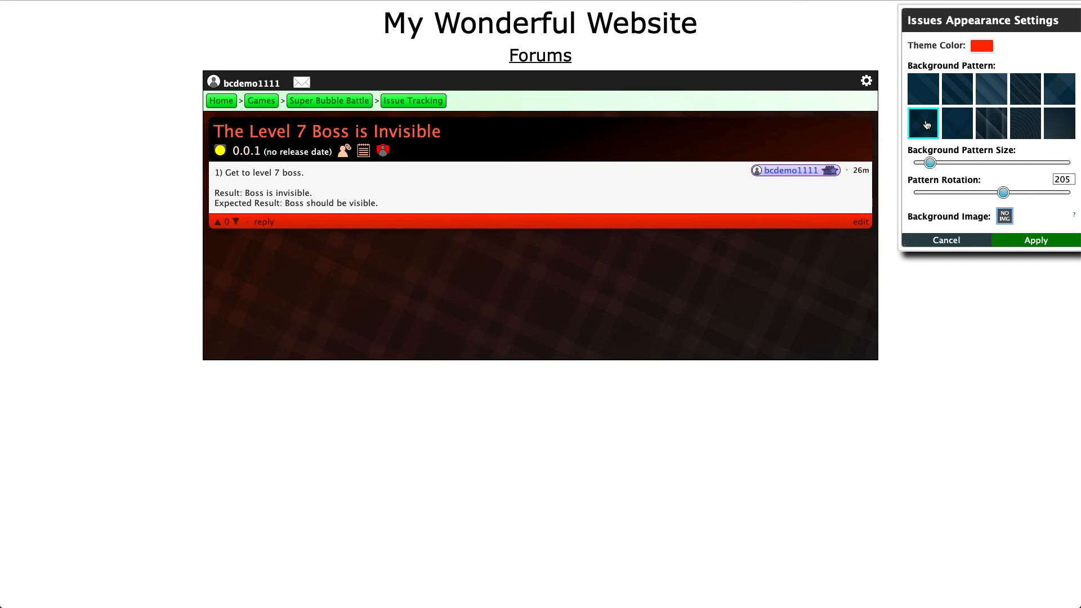
left_click(955, 125)
left_click_drag(1003, 192, 1012, 192)
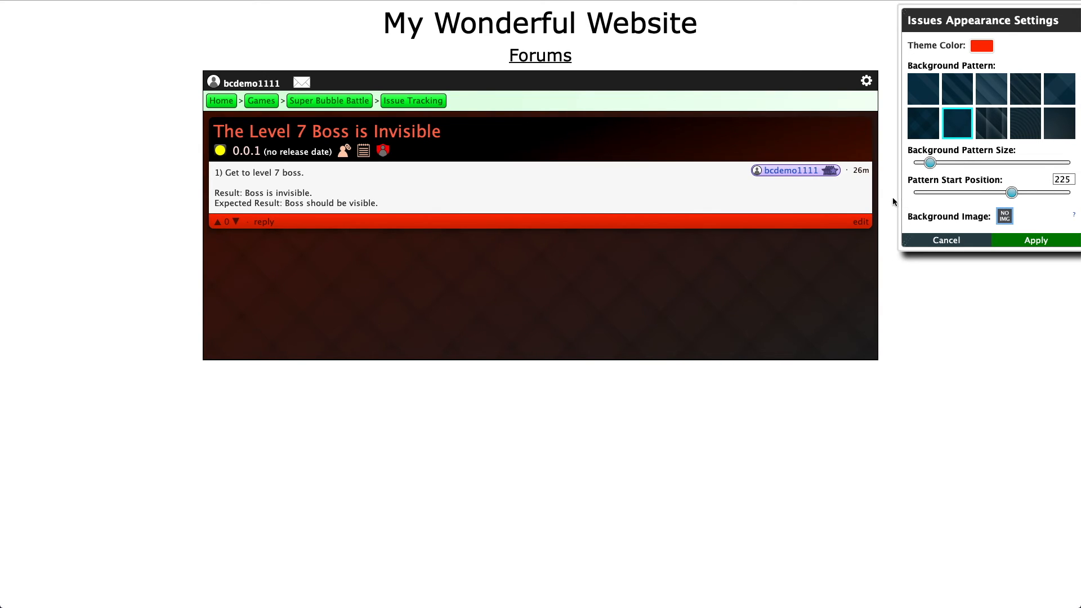
left_click_drag(930, 163, 938, 163)
left_click(1027, 244)
left_click(627, 337)
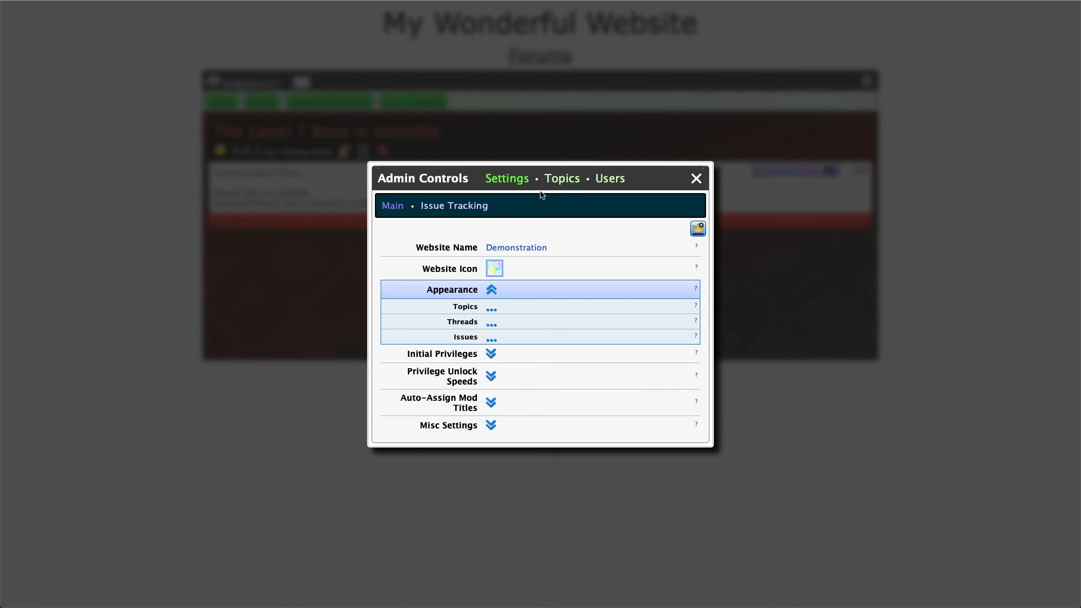
left_click(692, 179)
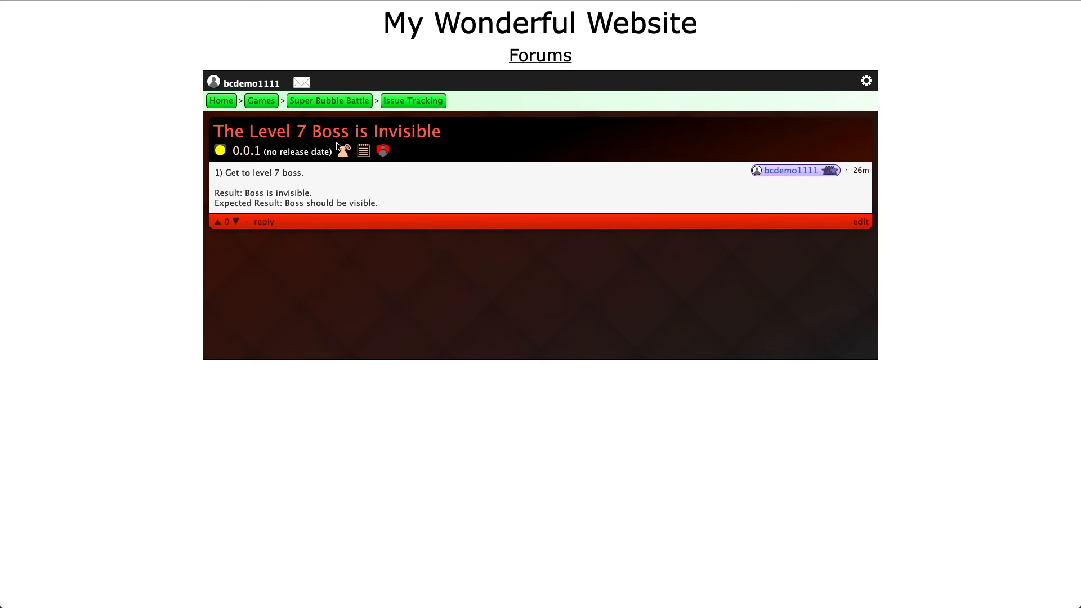
Go from the home page through Super Bubble Battle to Issue Tracking to view the topic page.
left_click(230, 102)
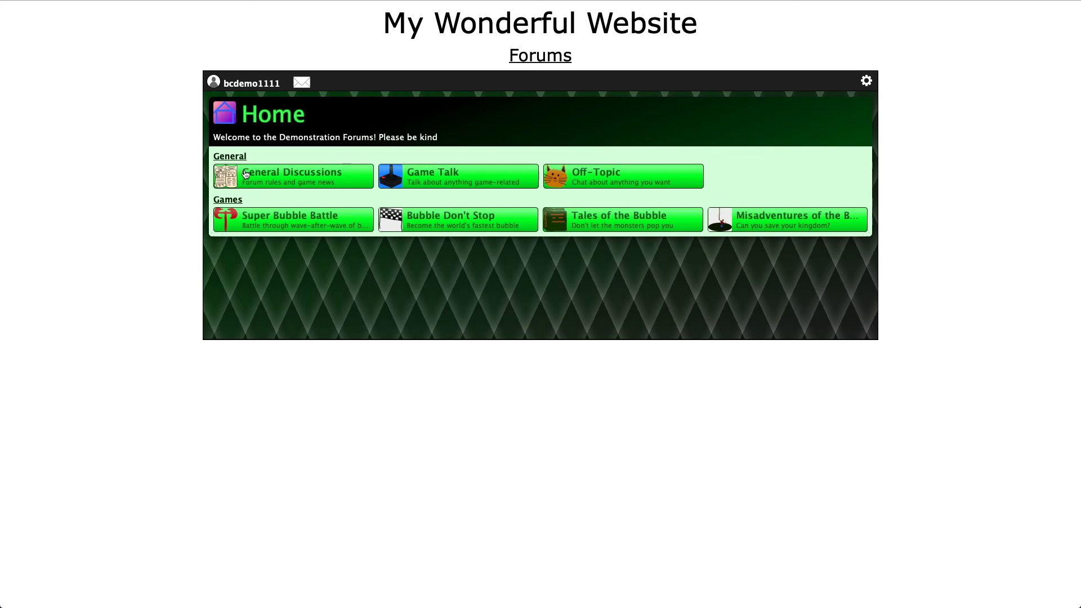
left_click(276, 211)
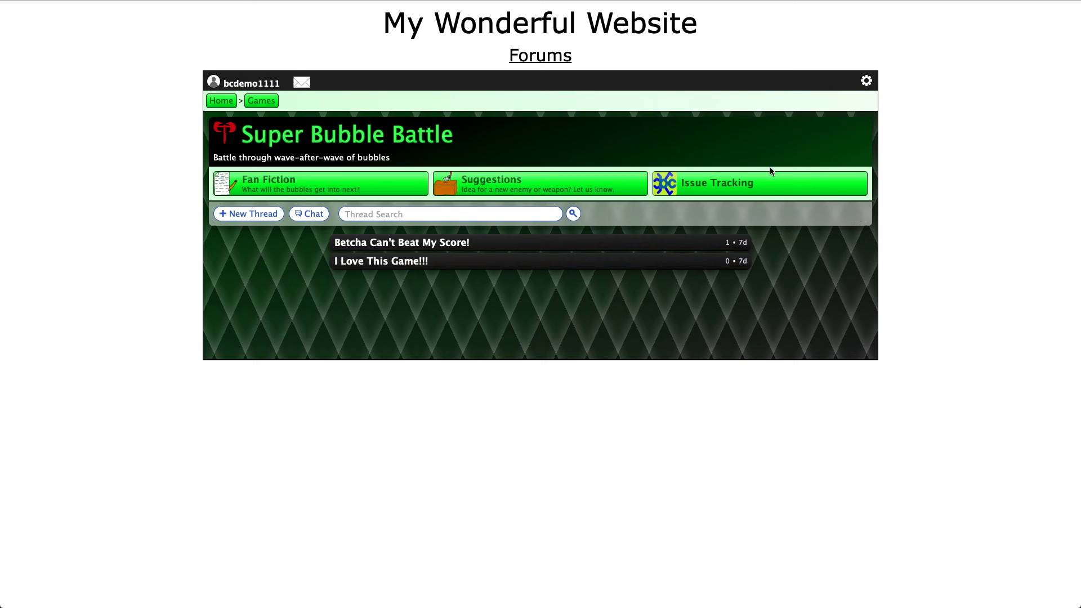
left_click(776, 187)
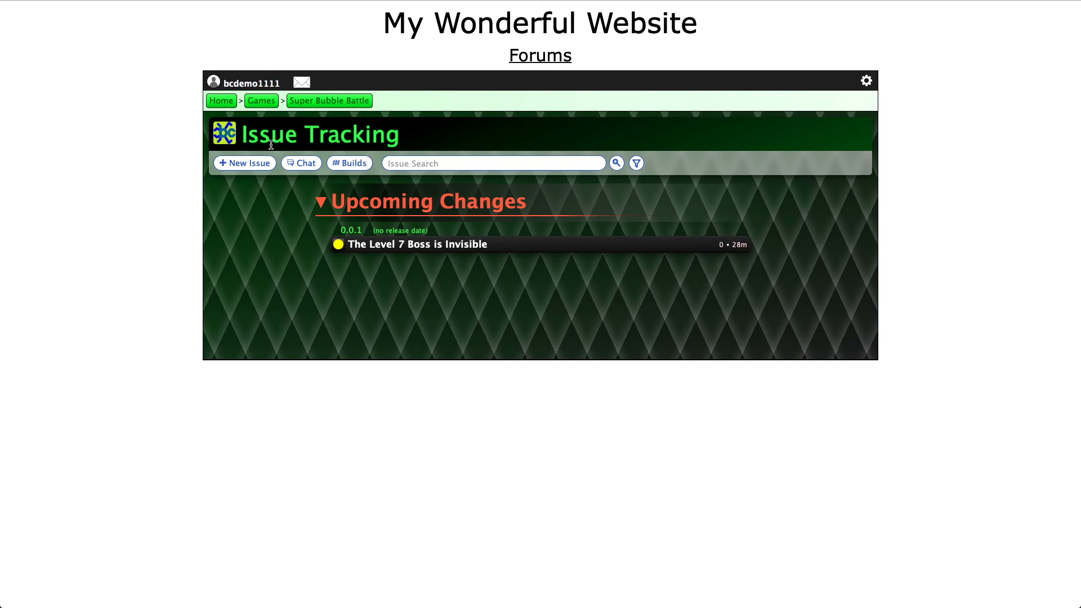
From the home page's admin controls, make the Issue Tracking topic under Games and Super Bubble Battle the root topic.
left_click(228, 101)
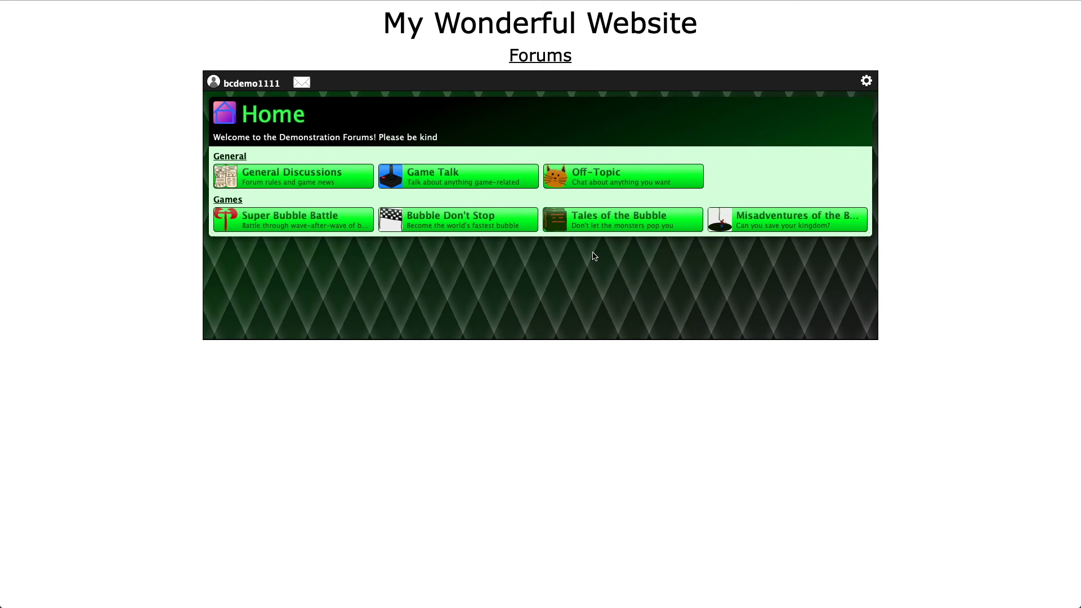
left_click(867, 82)
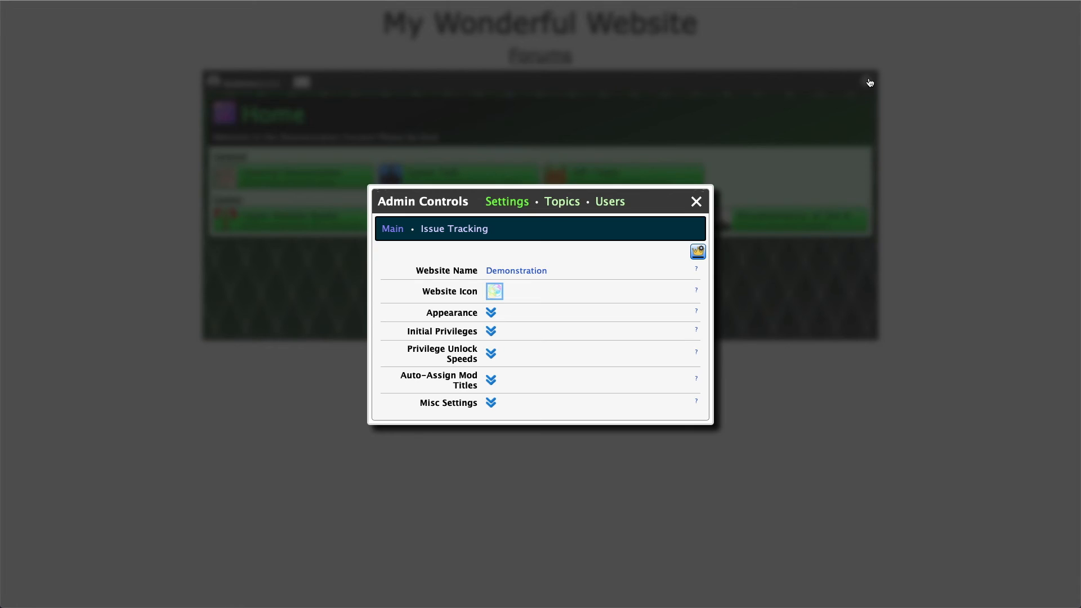
left_click(565, 208)
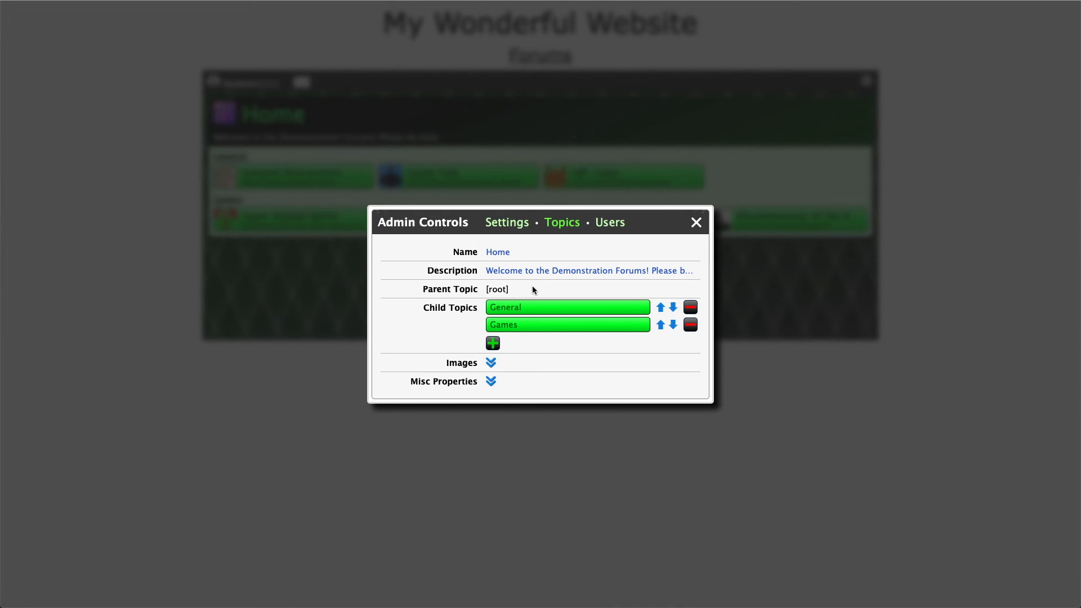
left_click(528, 326)
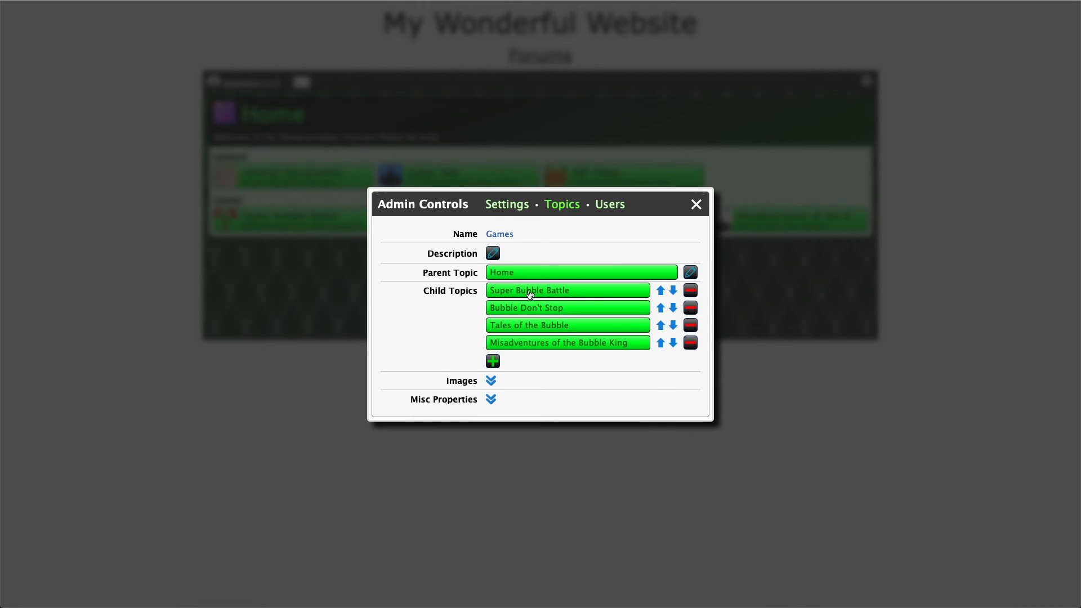
left_click(527, 292)
left_click(599, 335)
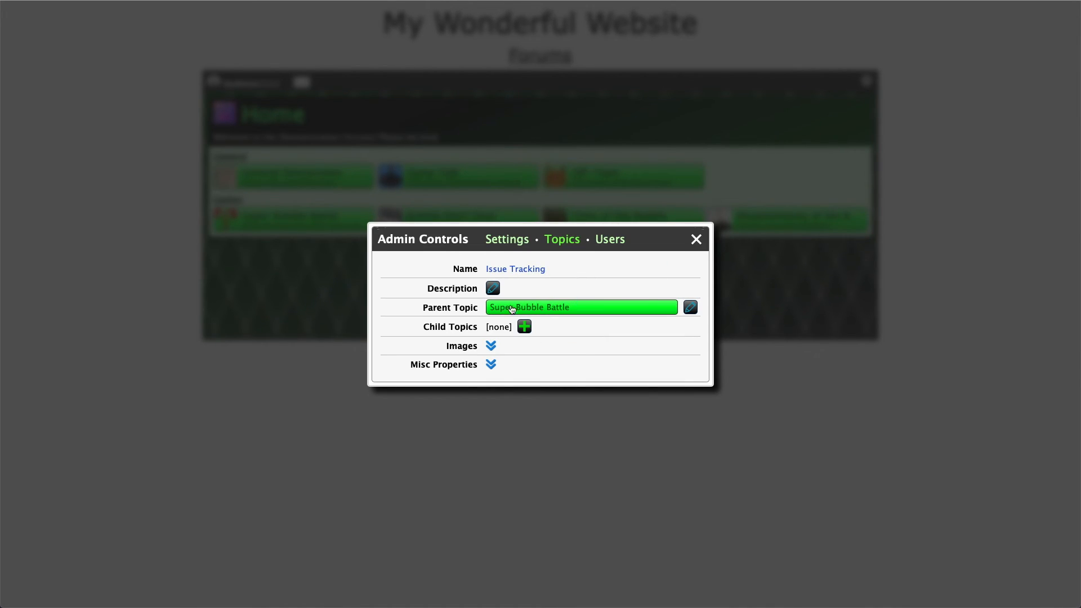
left_click(691, 307)
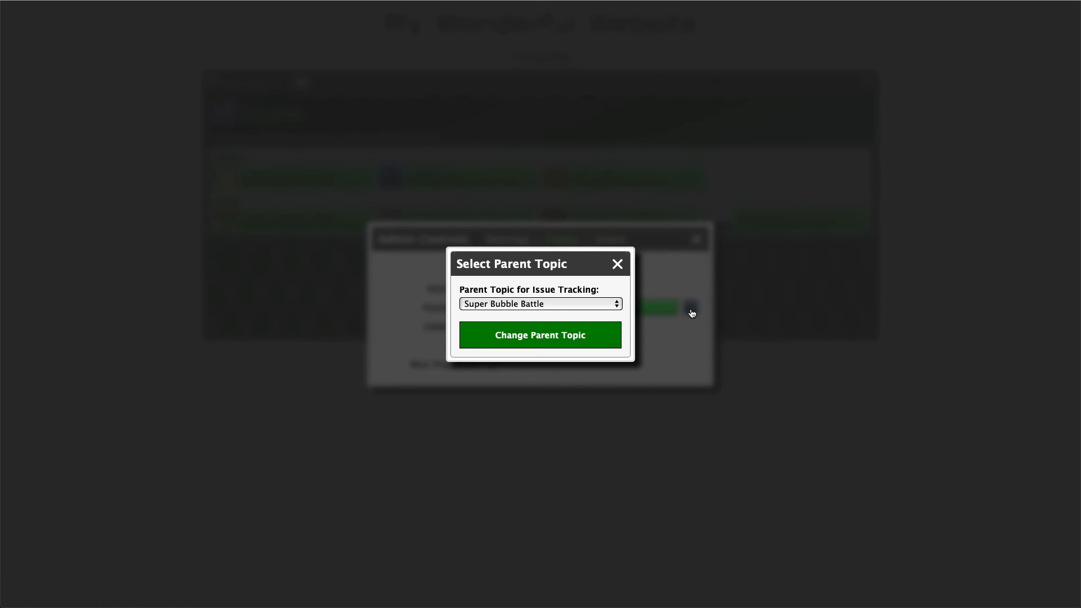
left_click(572, 307)
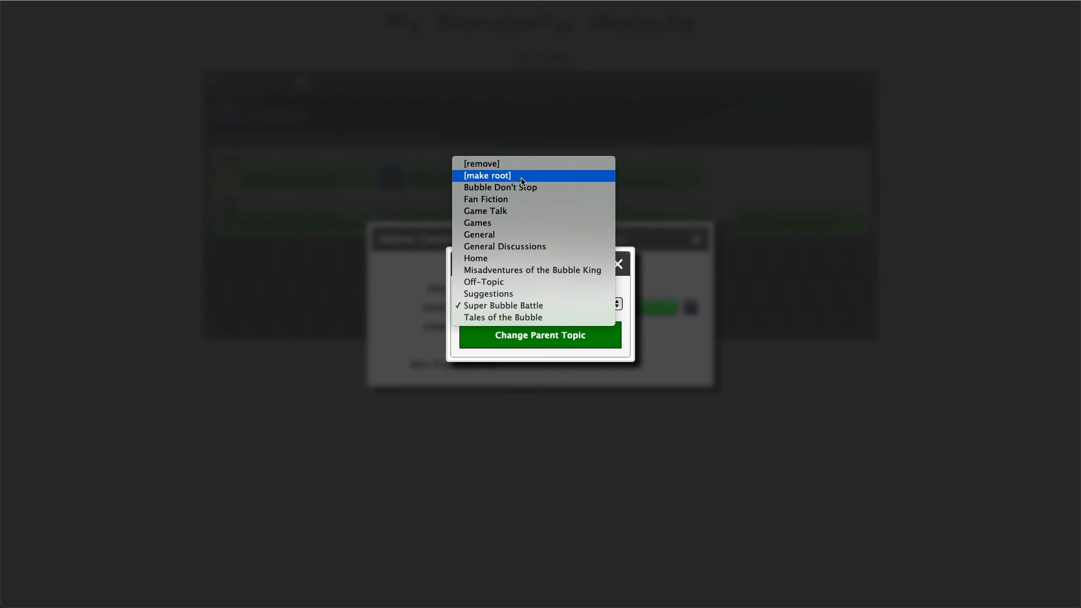
left_click(521, 179)
left_click(574, 342)
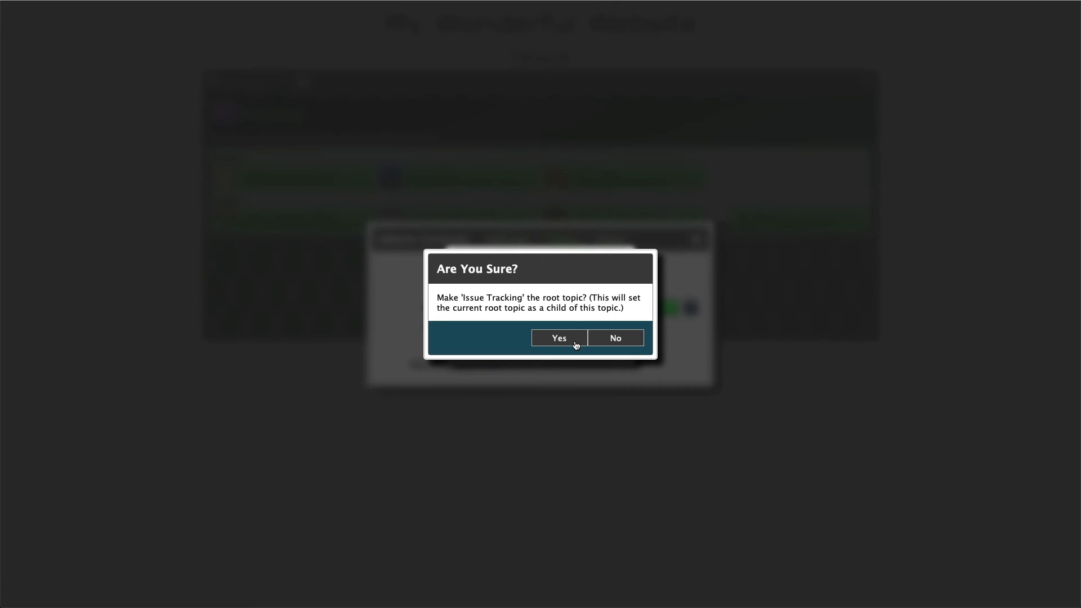
left_click(575, 344)
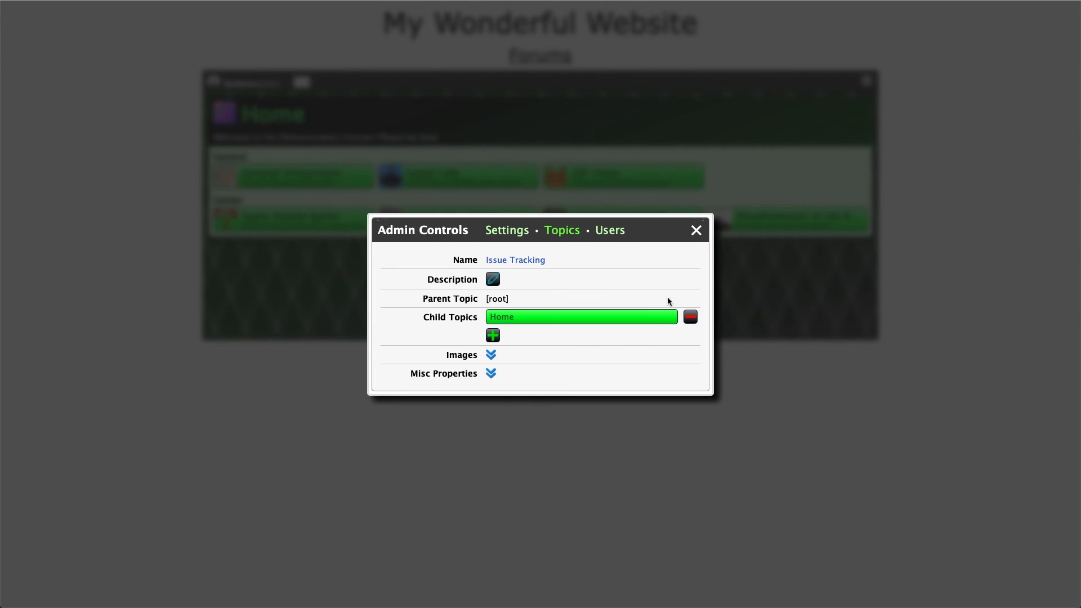
left_click(696, 230)
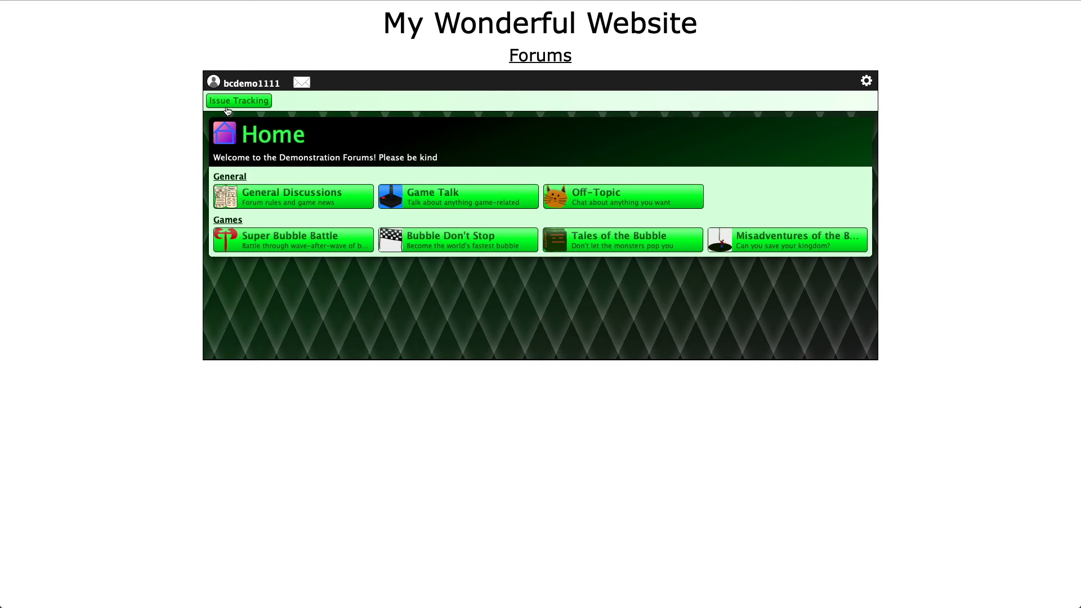
Go to the Issue Tracking page, remove Home from its child topics, and close the admin controls.
left_click(251, 104)
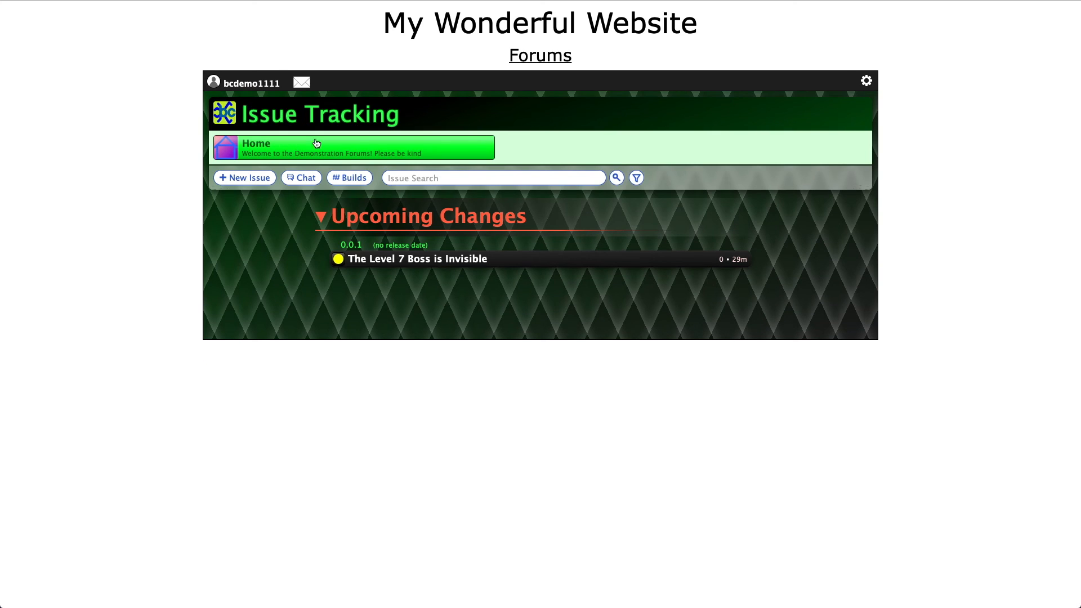
left_click(866, 81)
left_click(570, 205)
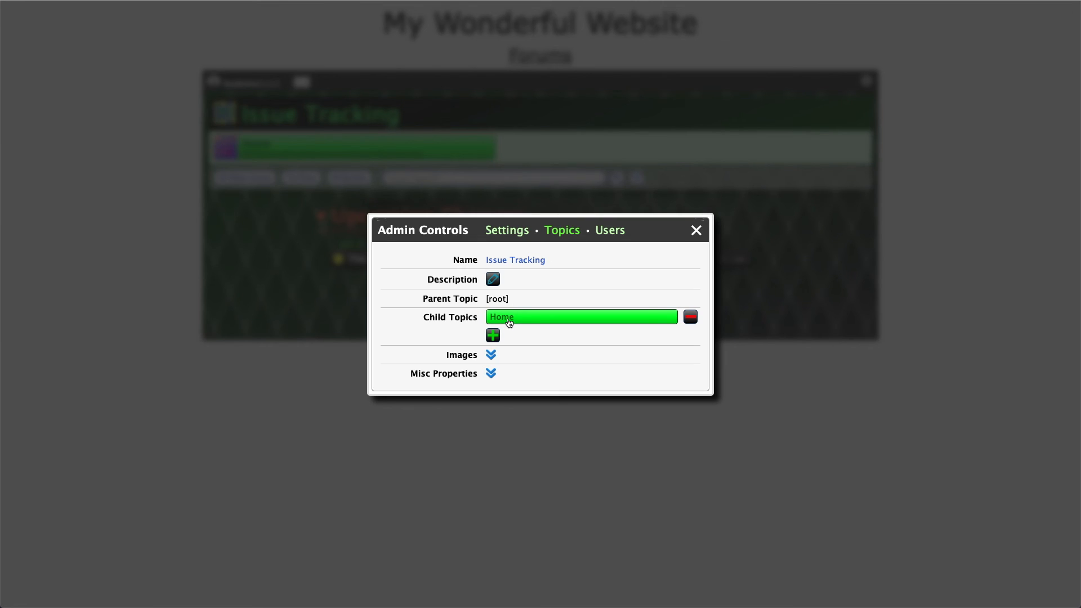
left_click(690, 317)
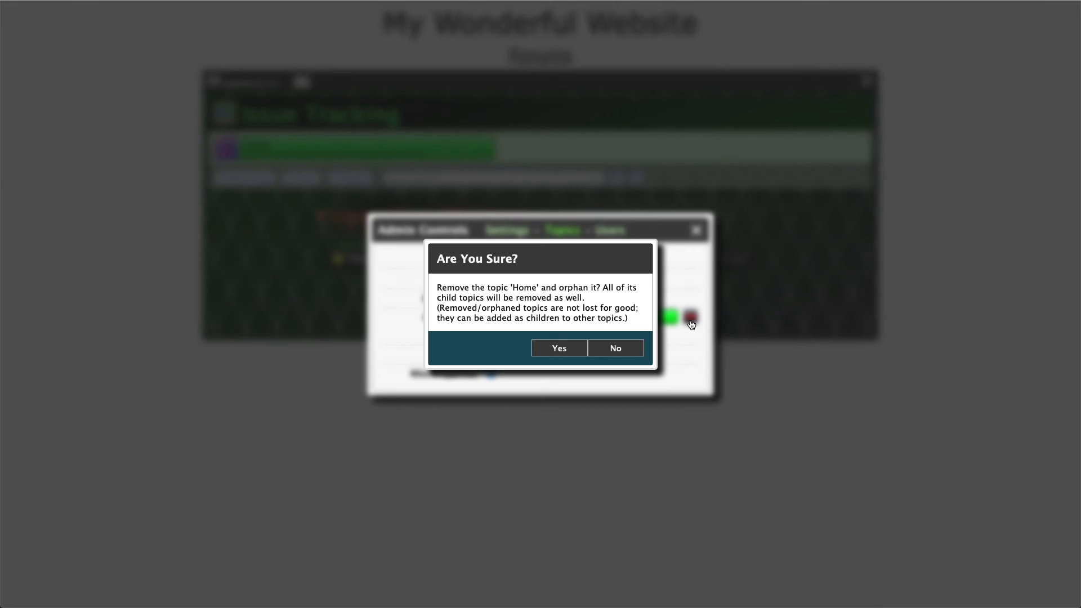
left_click(574, 347)
left_click(697, 240)
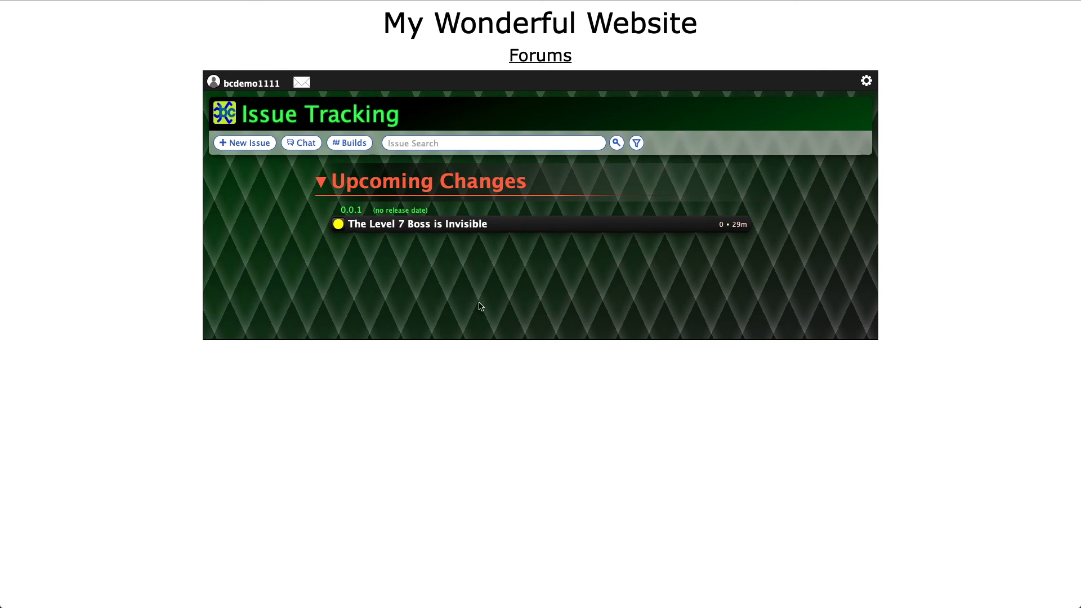
Add the existing topic Home back as a child topic of Issue Tracking.
left_click(865, 82)
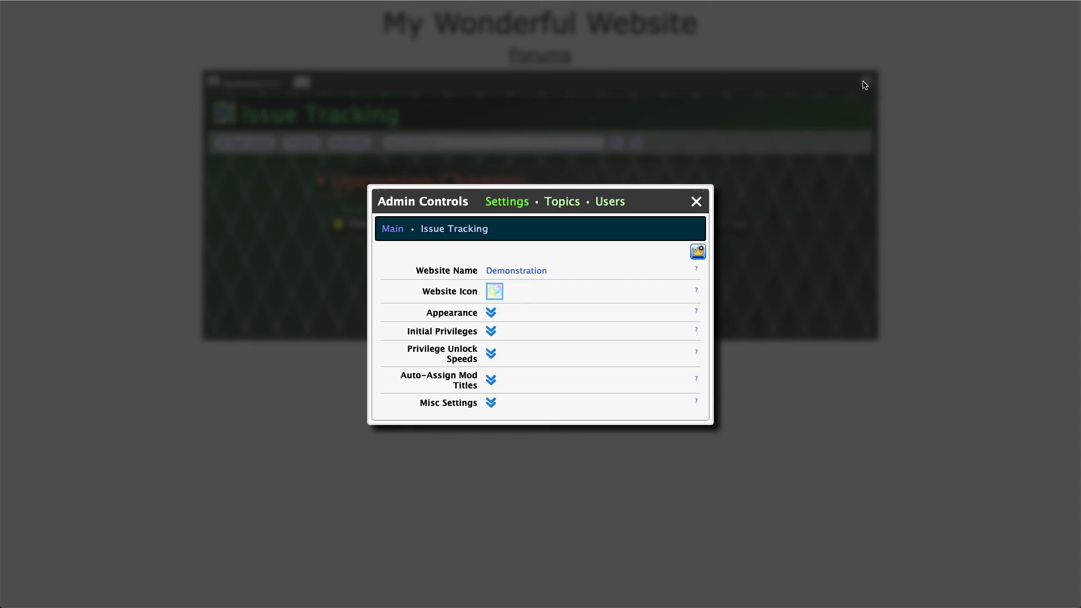
left_click(560, 202)
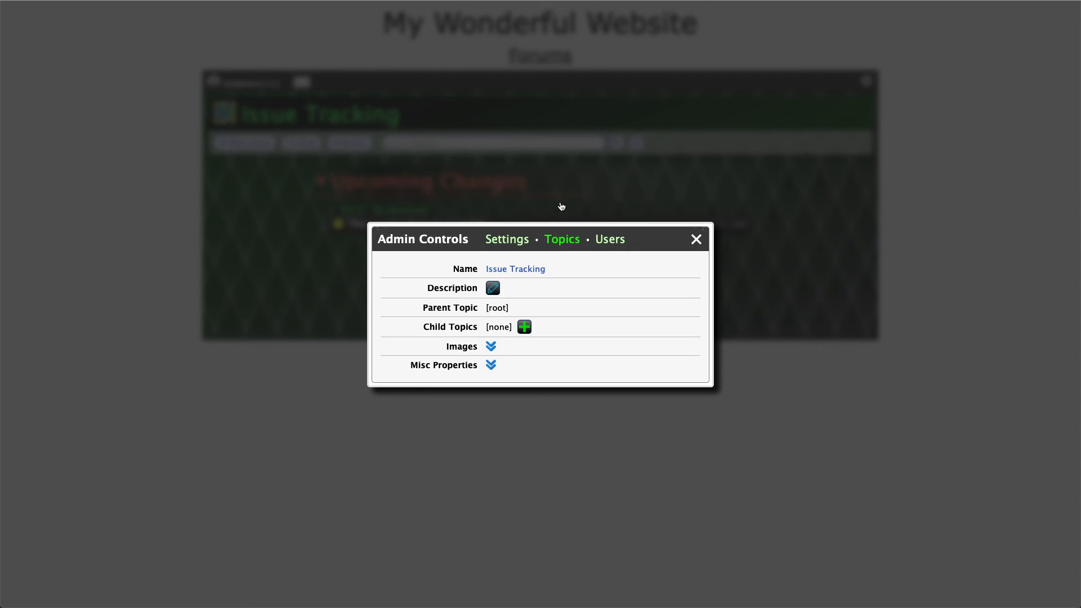
left_click(524, 327)
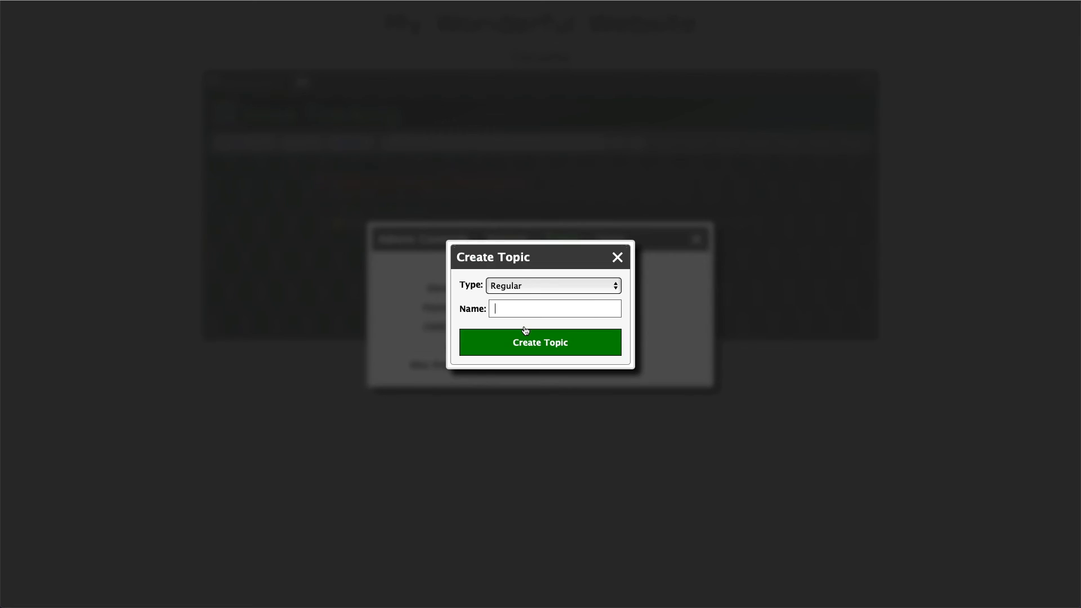
left_click(526, 286)
left_click(499, 312)
left_click(505, 310)
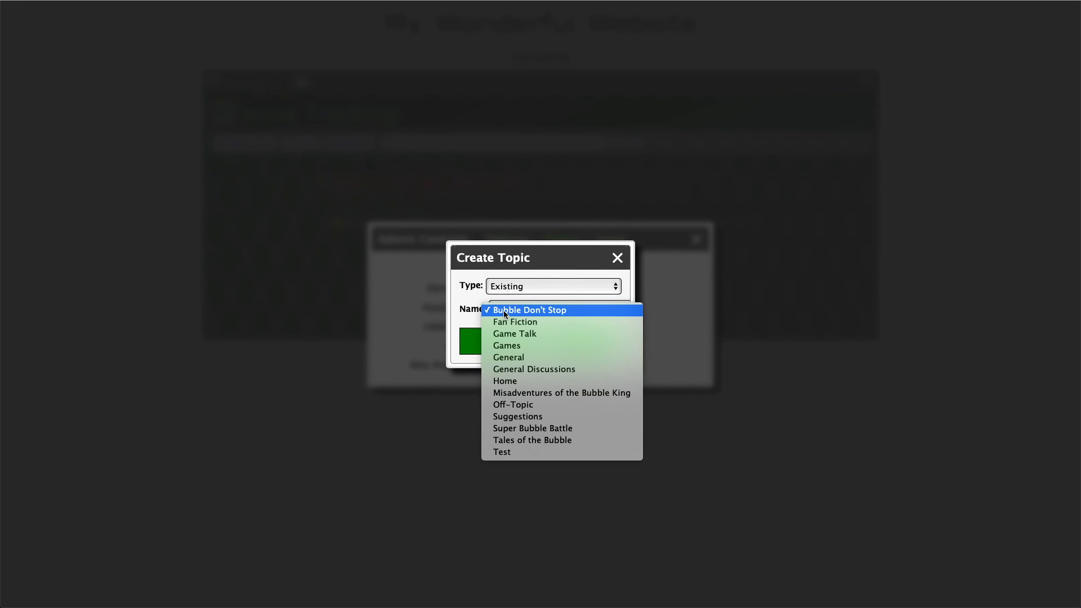
left_click(510, 381)
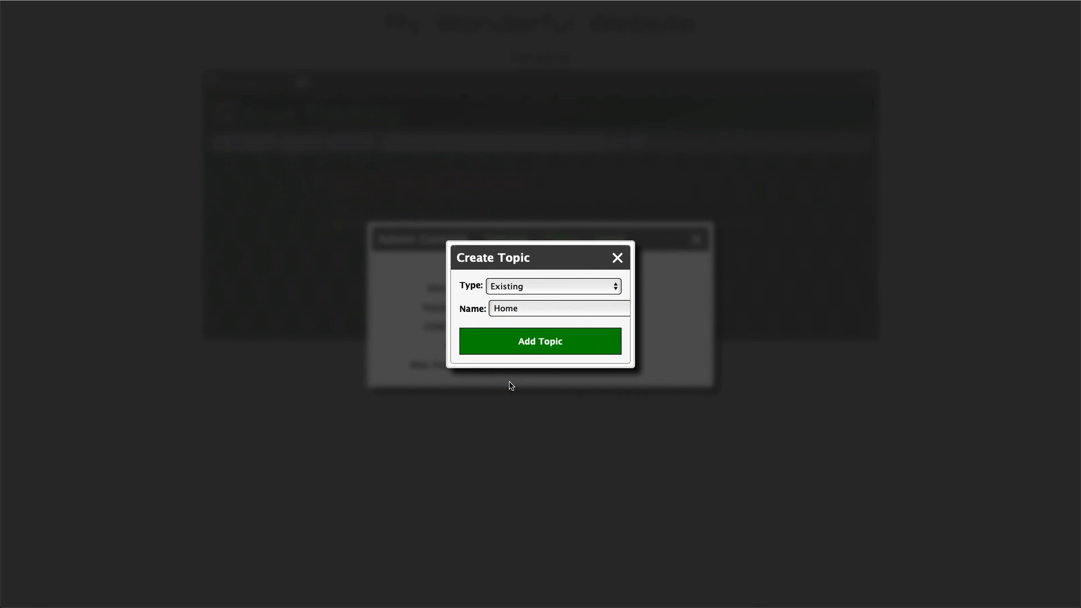
left_click(526, 344)
Open the Home topic's settings and change its parent topic to make Home the root topic.
left_click(554, 322)
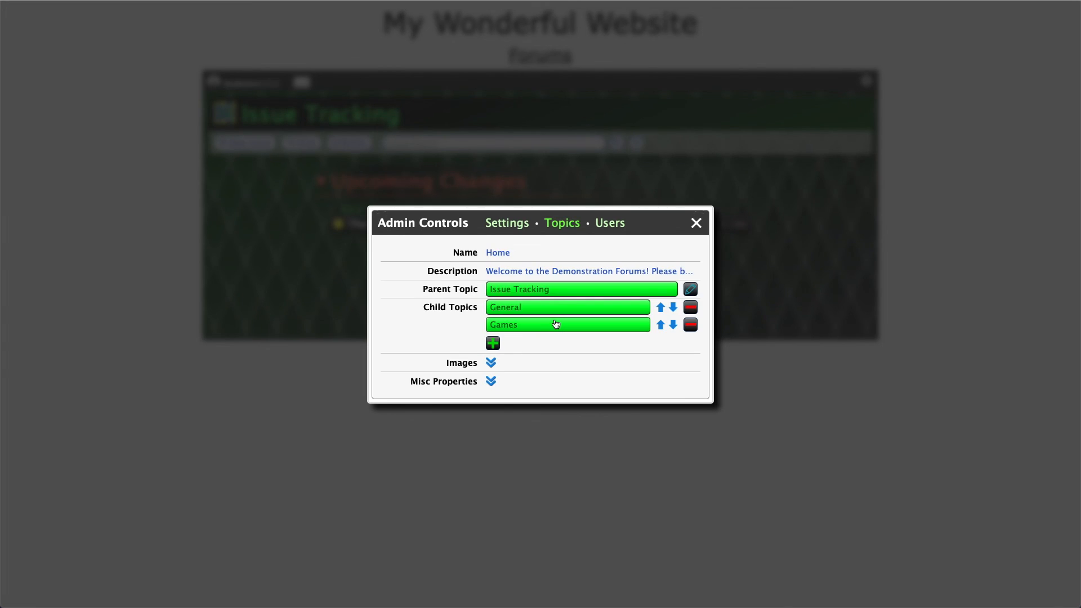
left_click(690, 289)
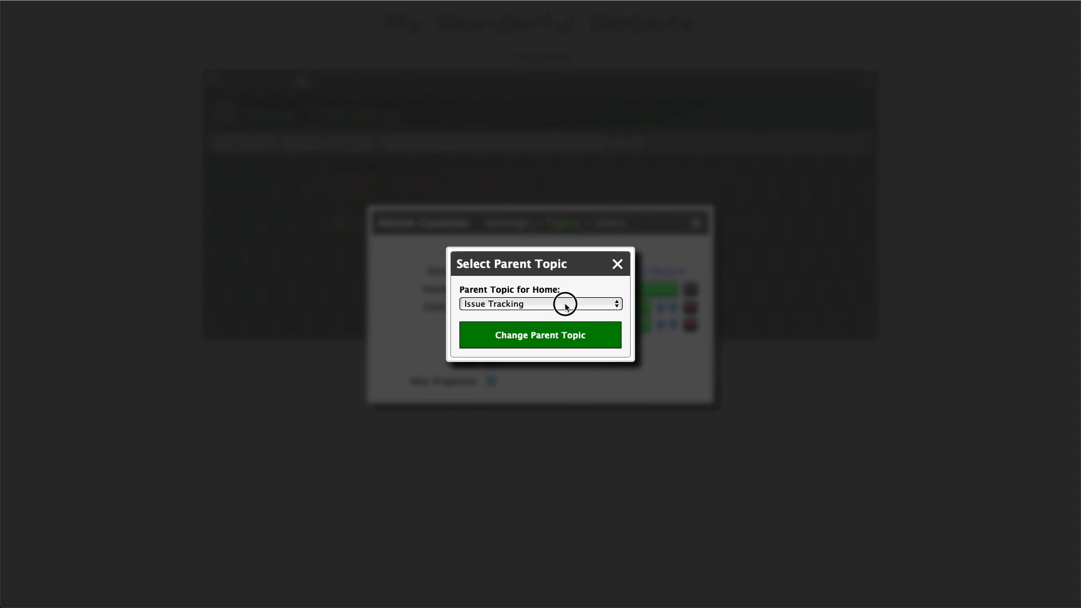
left_click(565, 306)
left_click(509, 224)
left_click(552, 337)
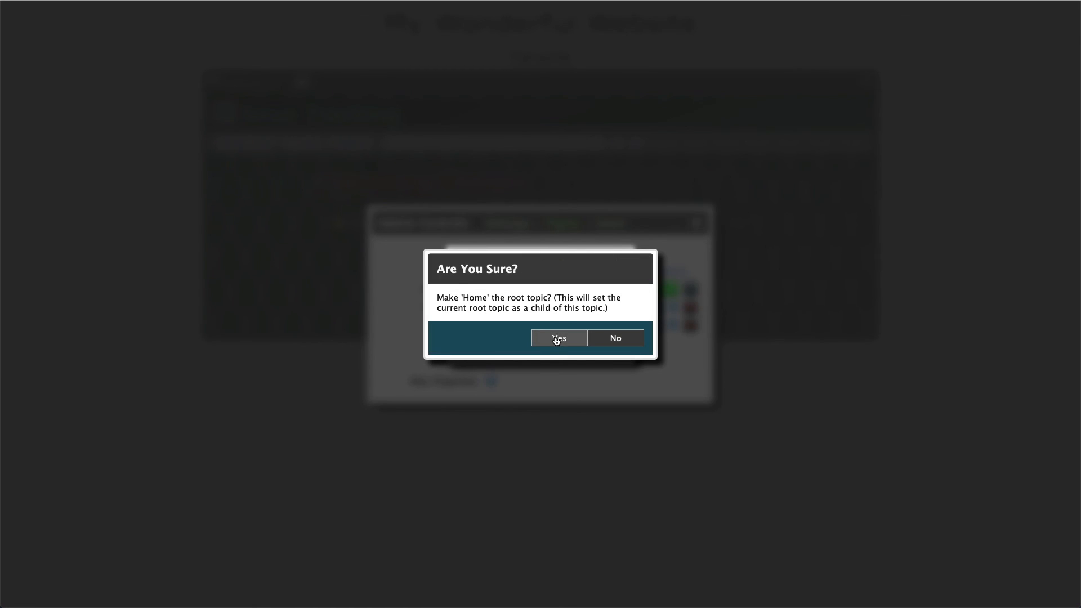
left_click(555, 338)
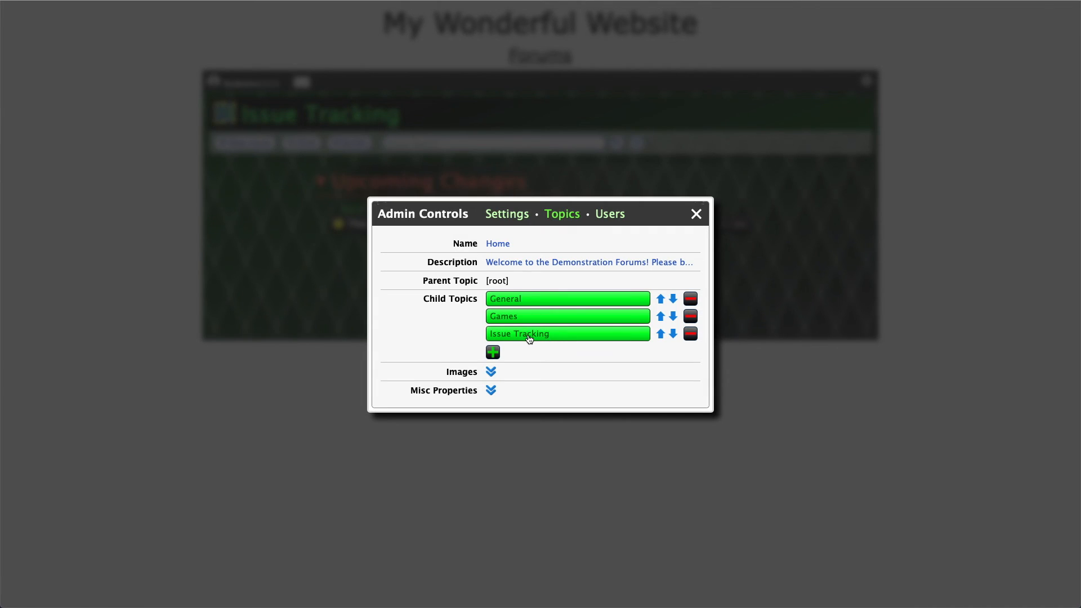
Move Issue Tracking out of Home's child topics and add it as an existing child topic of Super Bubble Battle under Games.
left_click(687, 334)
left_click(570, 341)
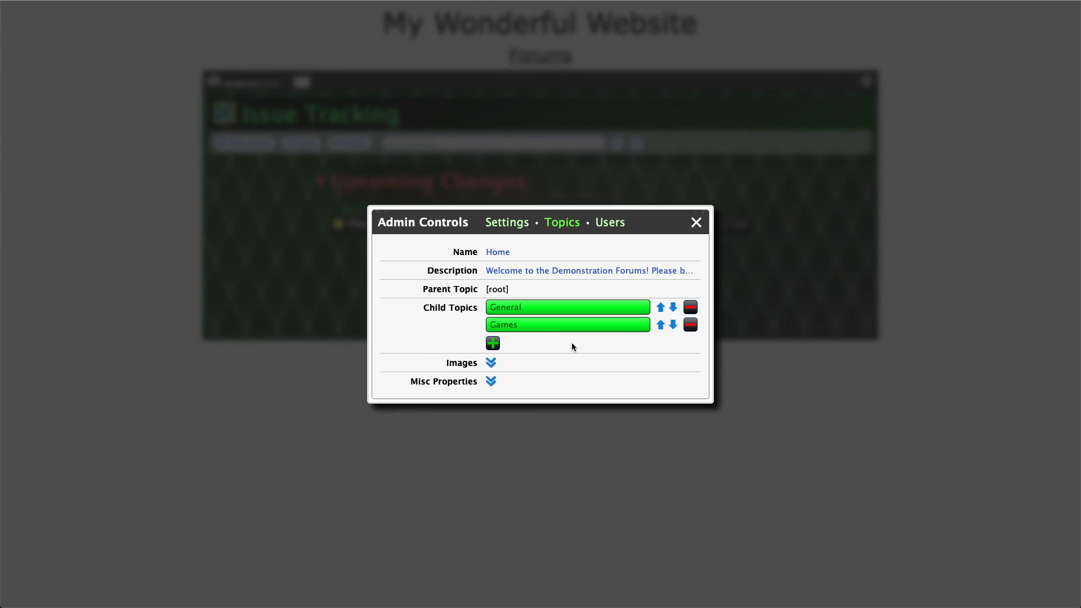
left_click(548, 325)
left_click(548, 290)
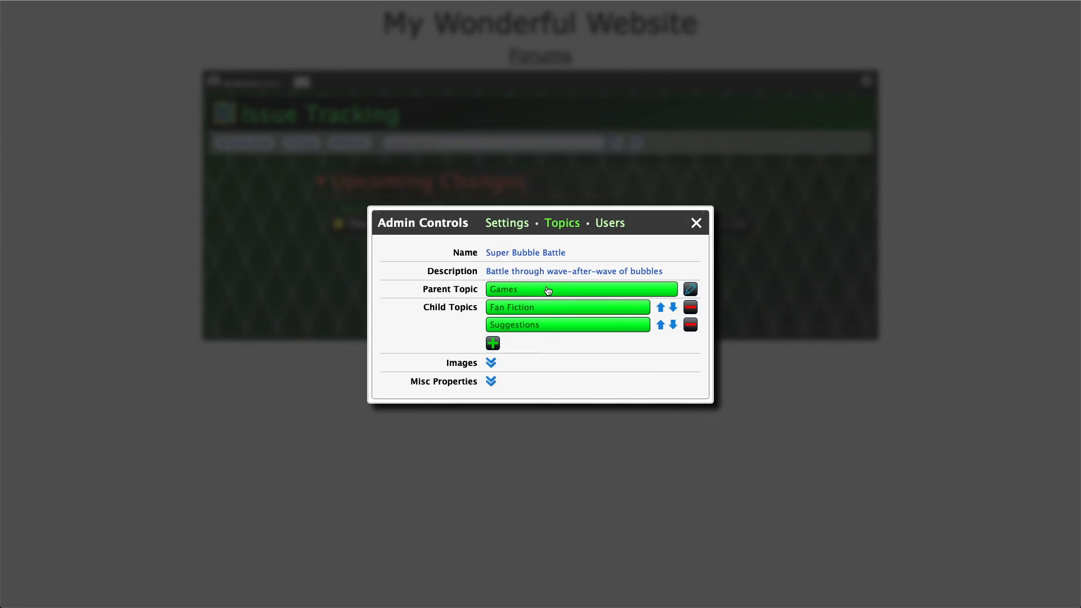
left_click(492, 343)
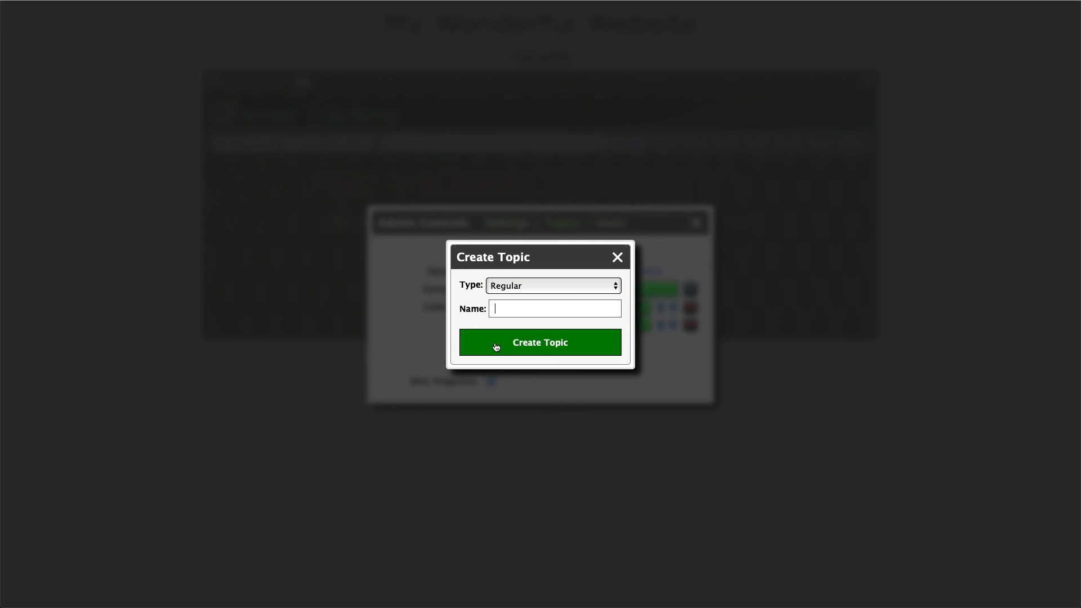
left_click(523, 288)
left_click(516, 309)
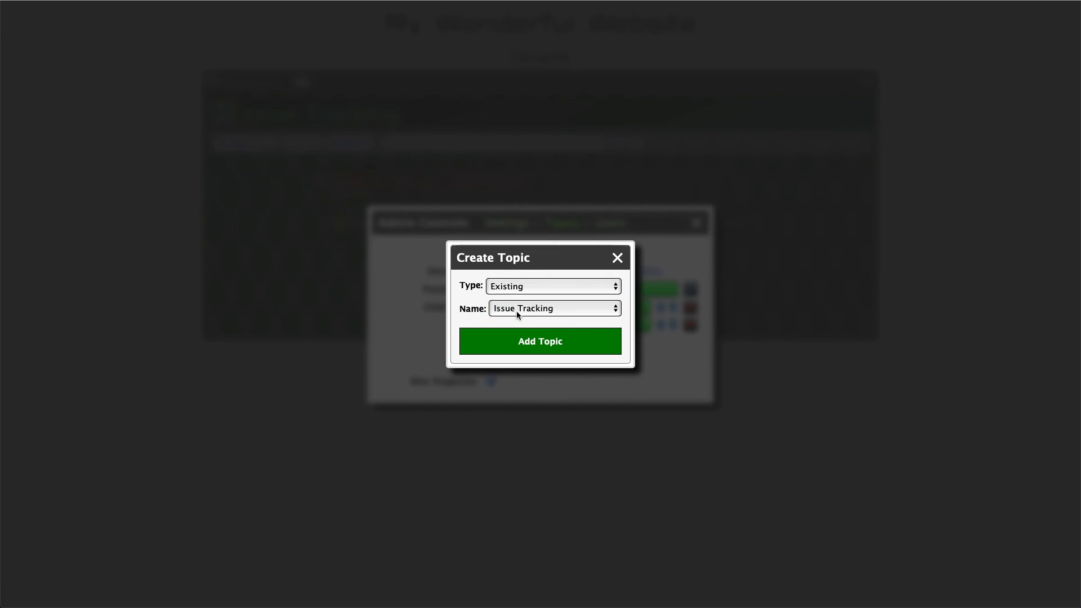
left_click(543, 340)
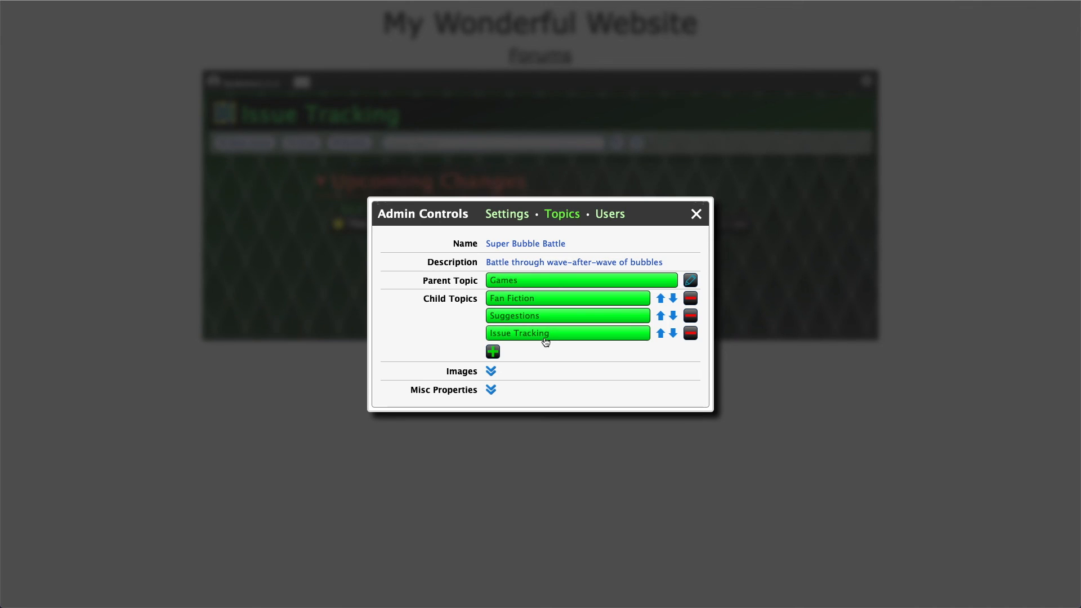
left_click(696, 215)
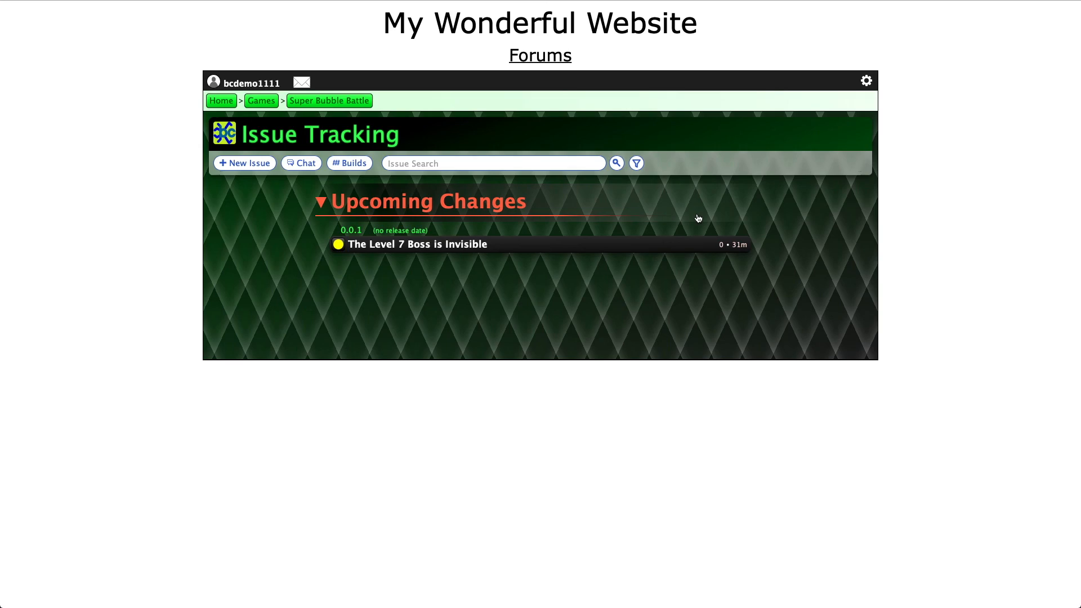
Check the restored topic structure by browsing from Home through Super Bubble Battle to Issue Tracking.
left_click(226, 102)
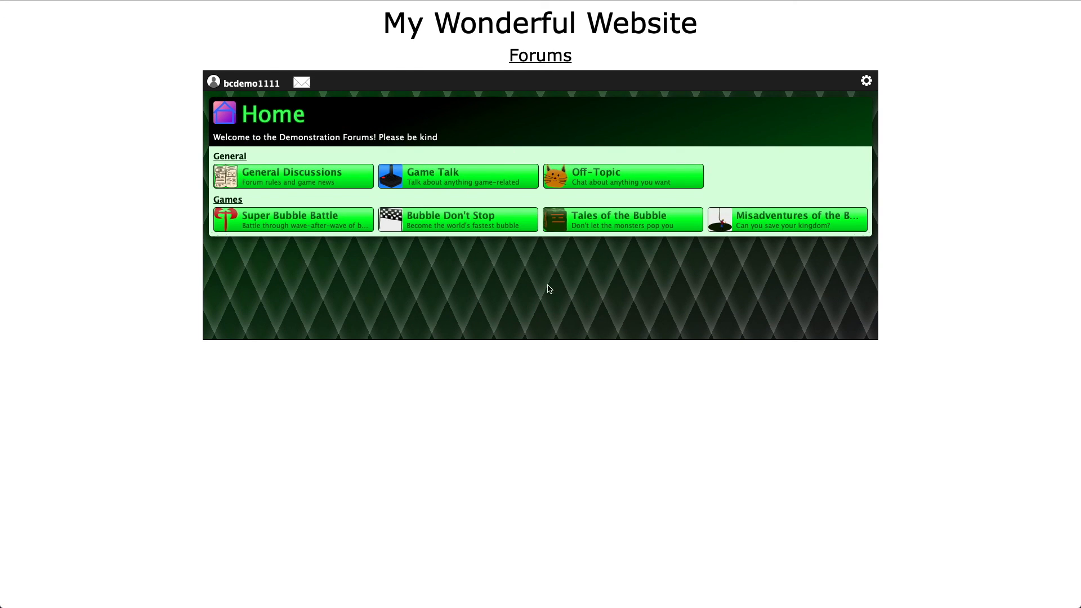
left_click(352, 225)
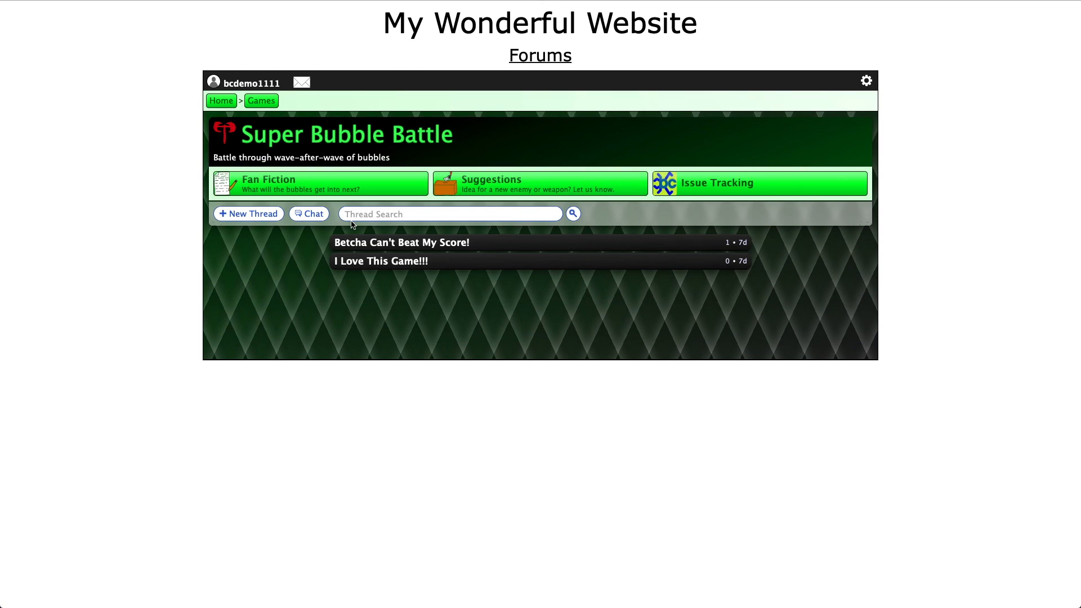
left_click(776, 184)
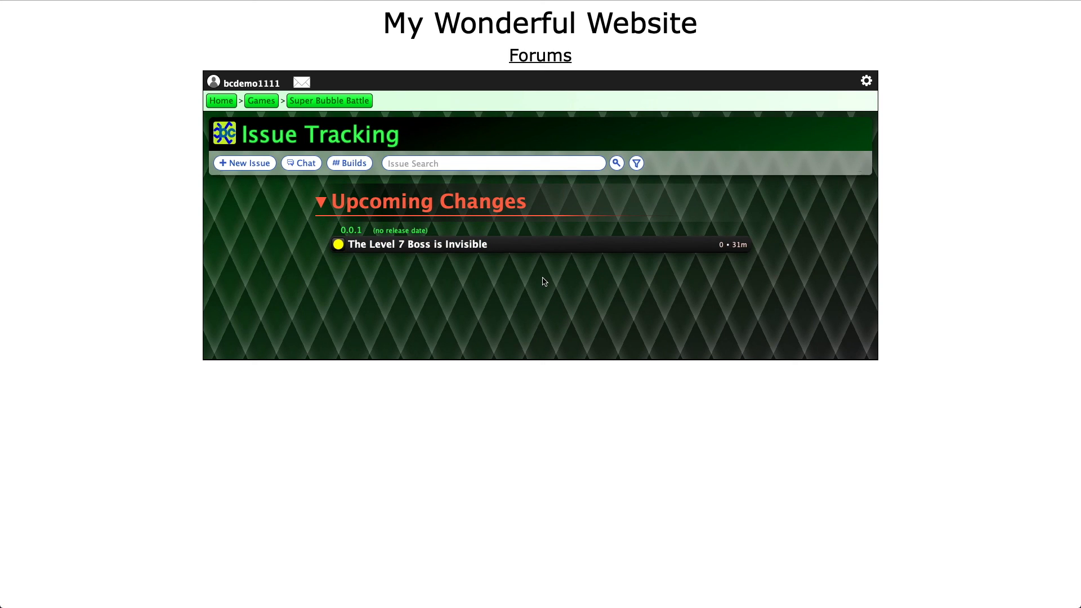
Open the New Feature issue type for editing from the Issue Tracking section of the admin settings.
left_click(866, 82)
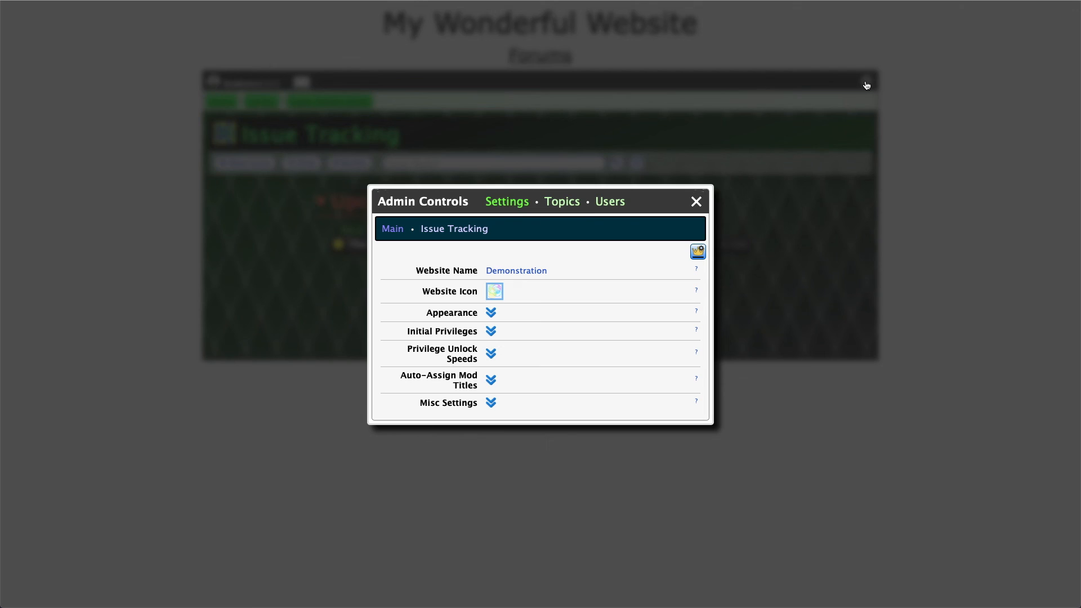
left_click(442, 230)
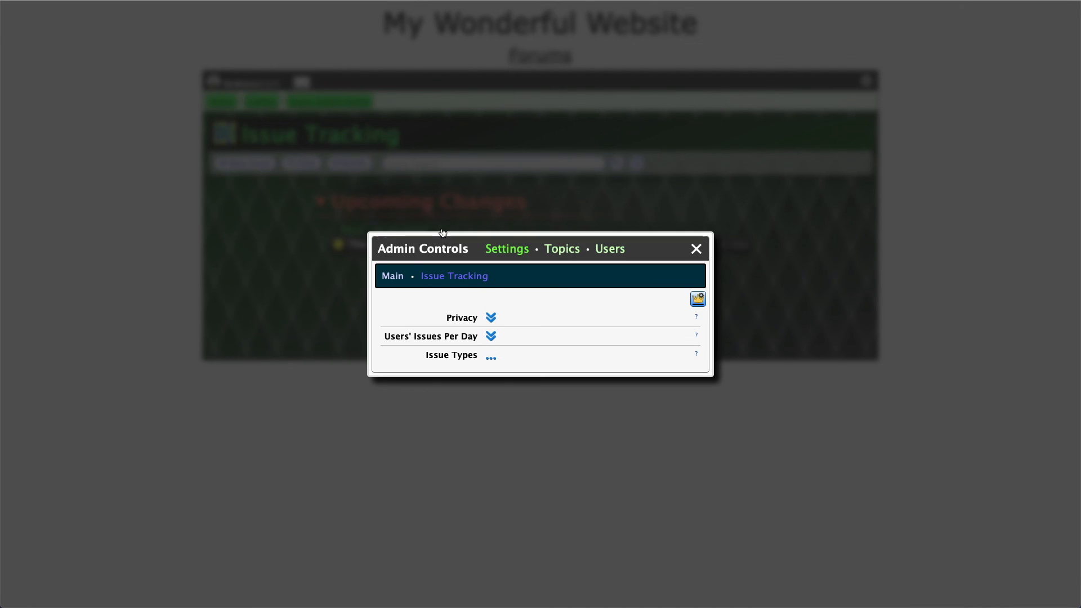
left_click(491, 358)
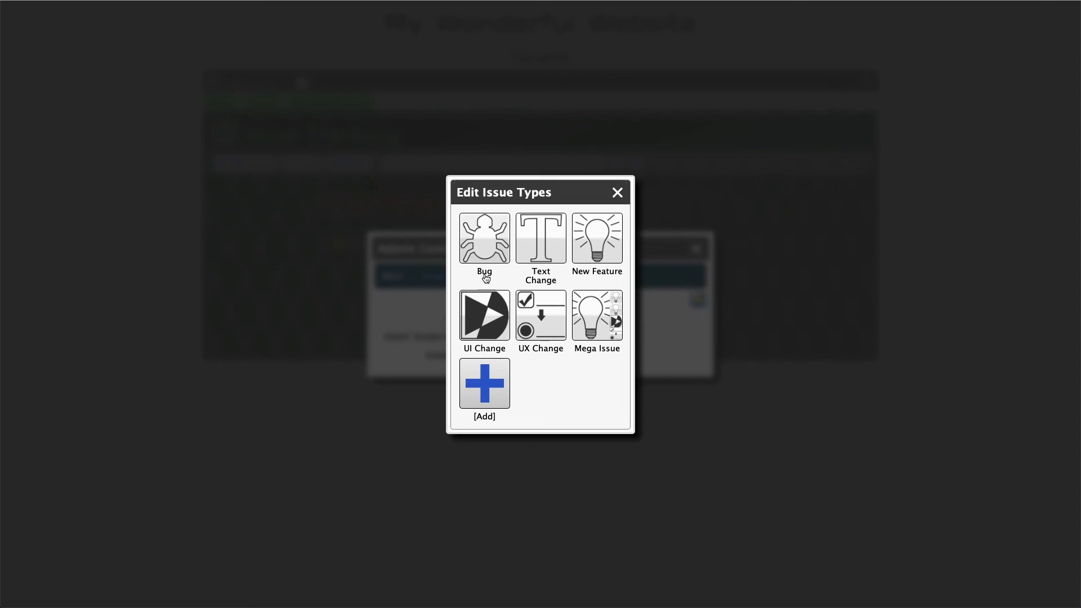
left_click(597, 254)
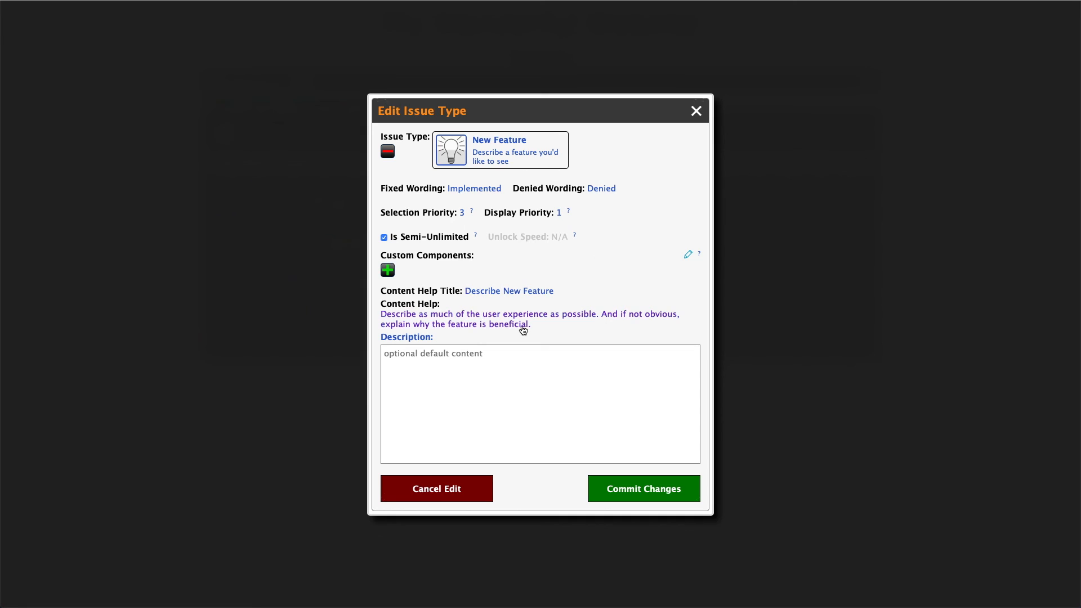